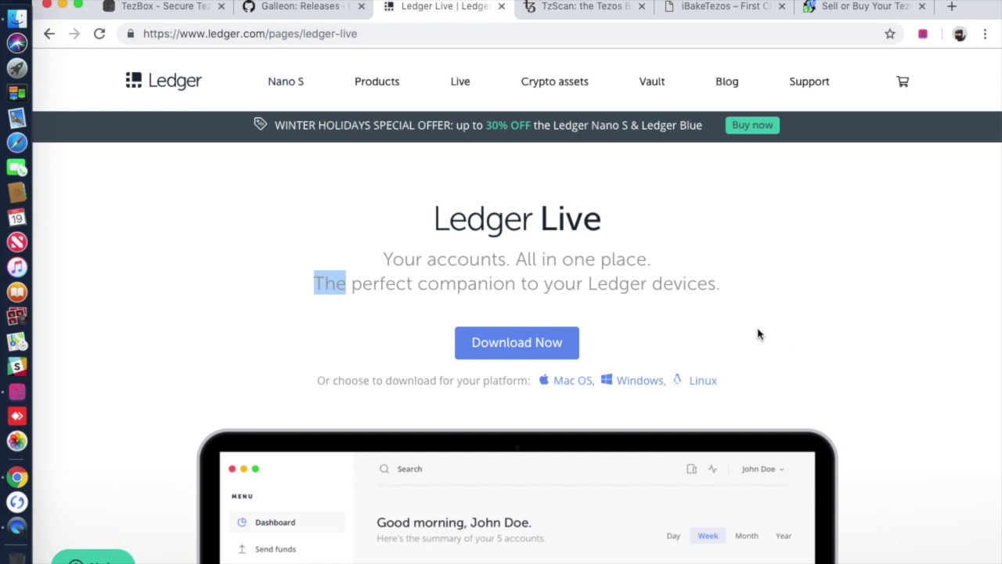
Download the Mac OS version of Ledger Live from the Ledger website
click(574, 383)
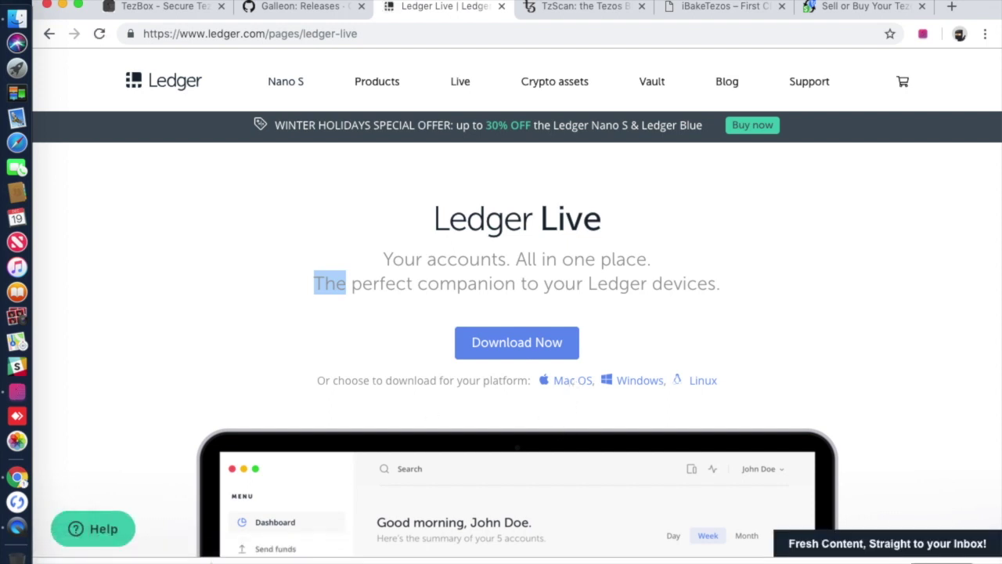
right_click(210, 561)
key(Escape)
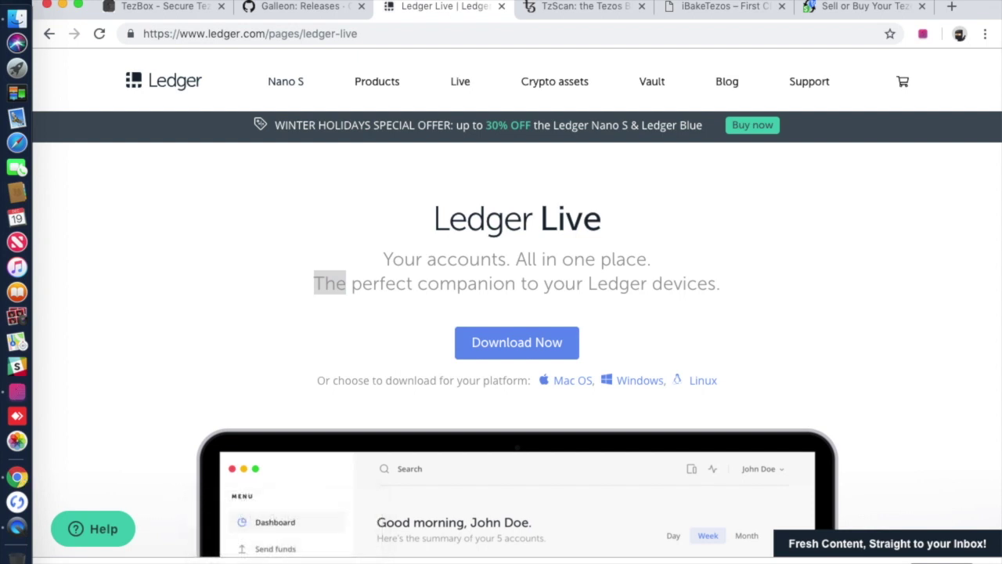
Launch Ledger Live from the Applications folder and unlock it with the app password
click(17, 17)
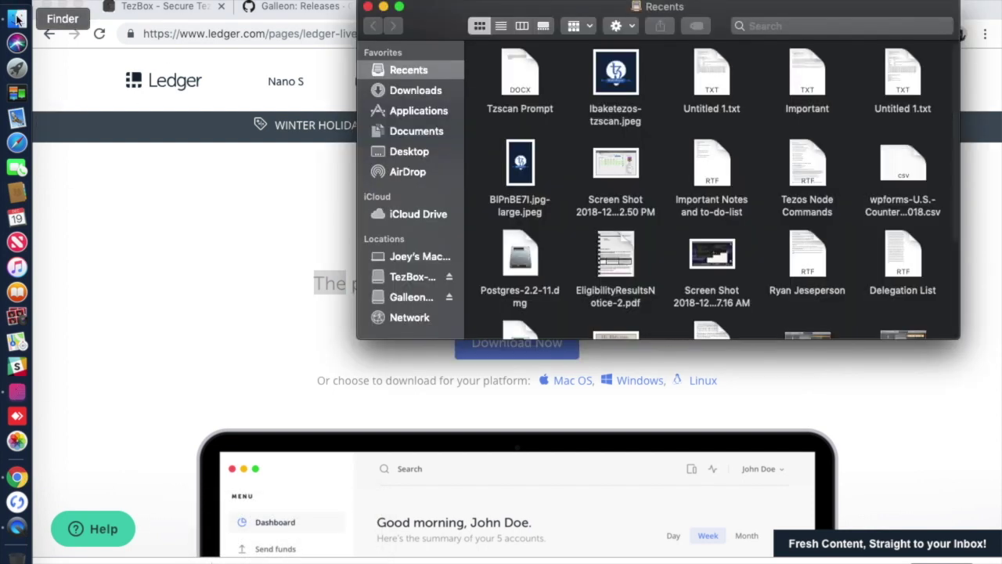
click(411, 112)
scroll(523, 194, up, 10)
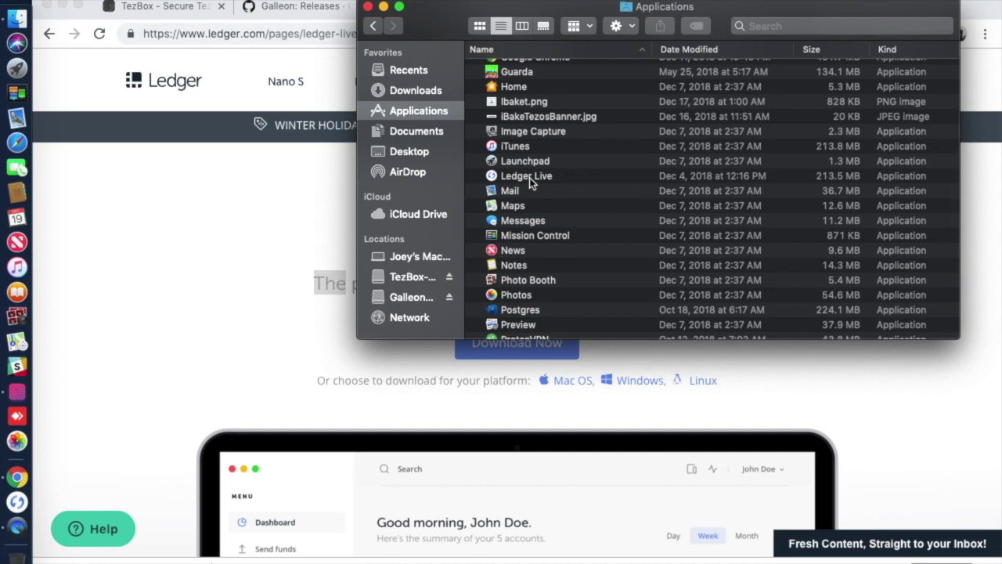
click(60, 7)
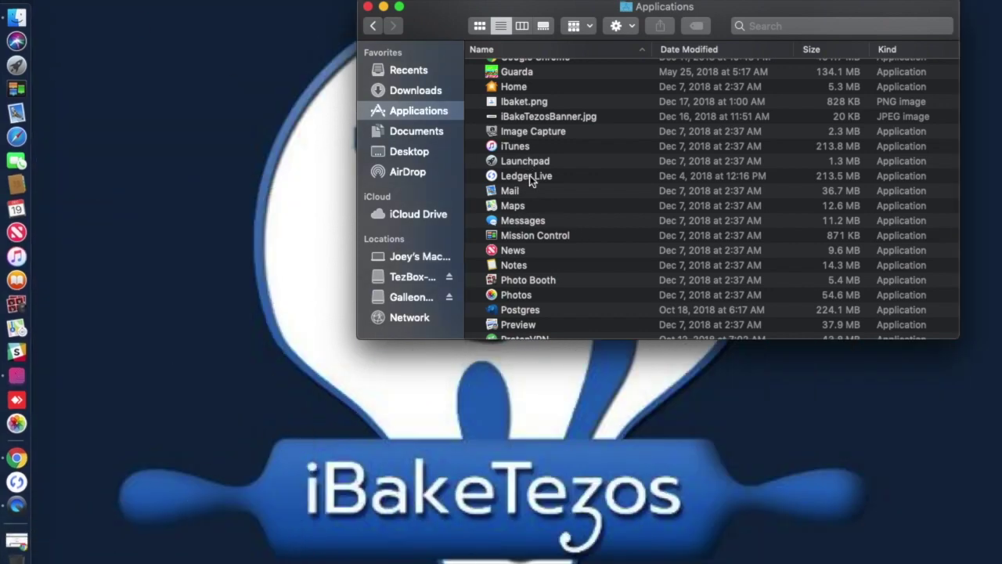
double_click(529, 177)
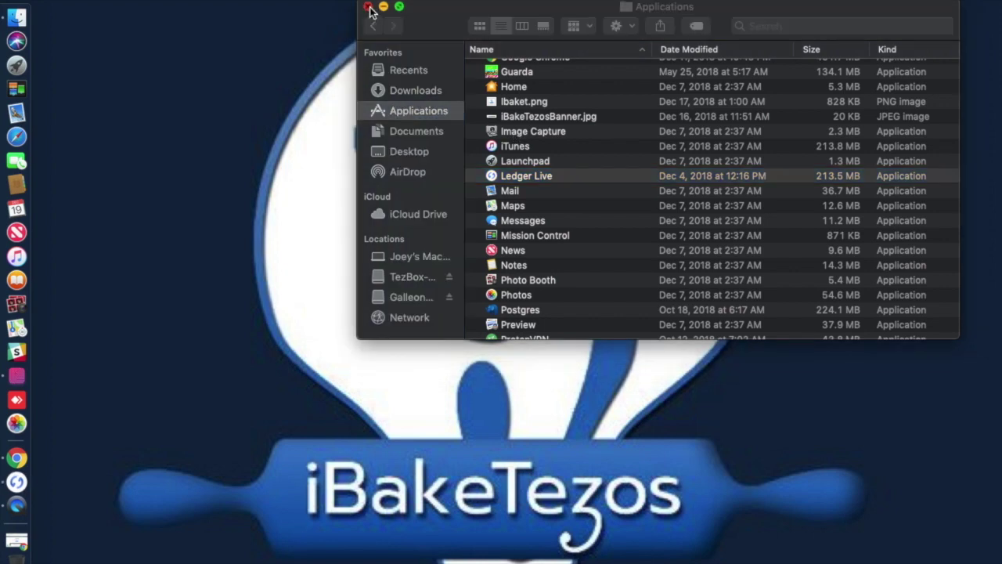
click(369, 7)
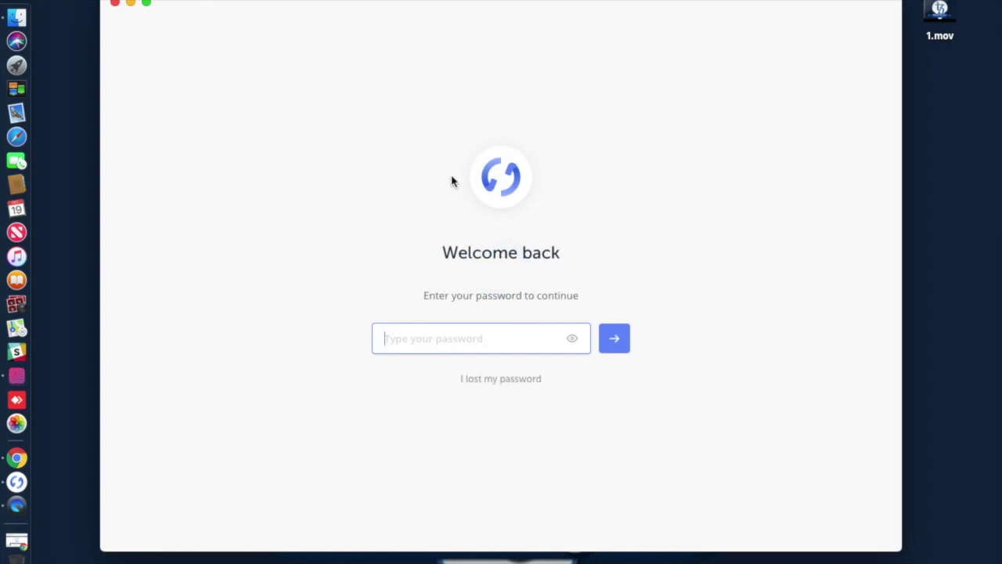
text(••••••••••••)
click(617, 337)
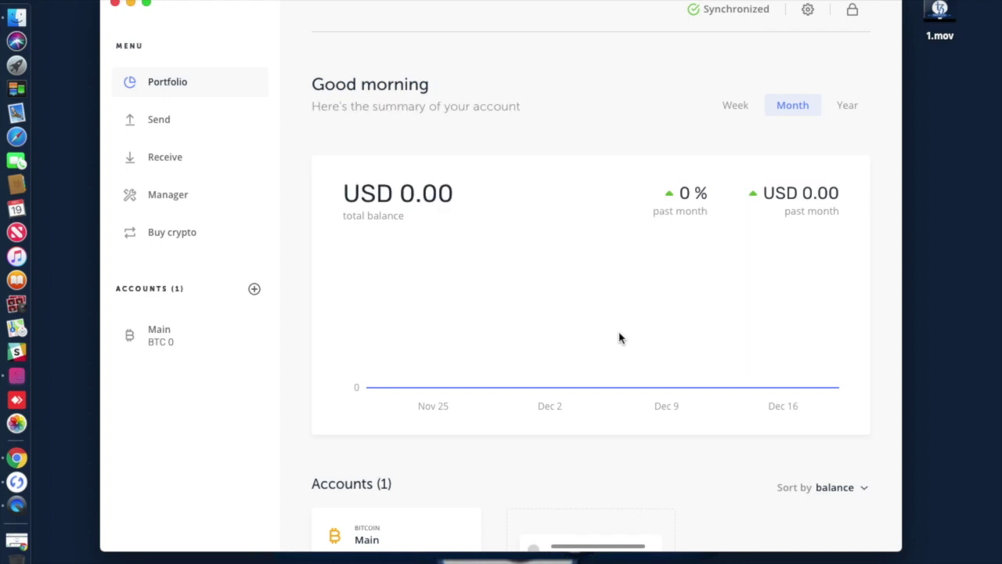
Switch Developer mode off and back on in the general settings, and return to the portfolio
click(807, 9)
scroll(760, 237, down, 5)
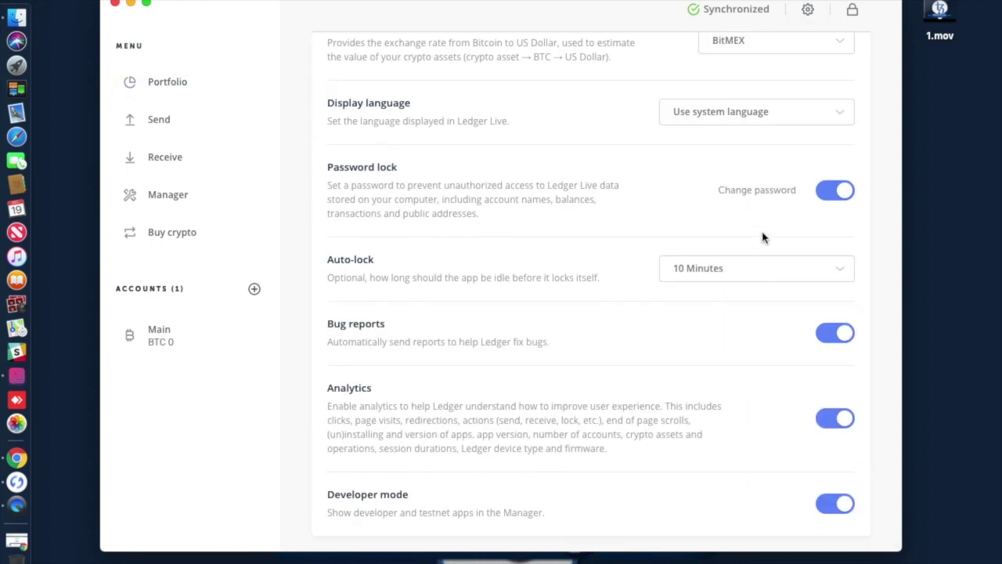
click(844, 505)
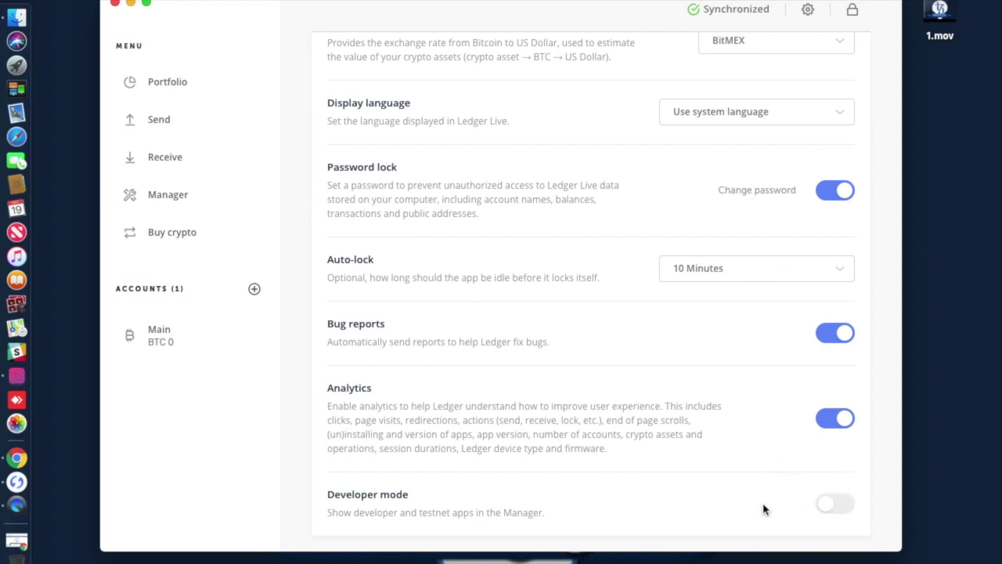
click(829, 510)
scroll(718, 183, up, 5)
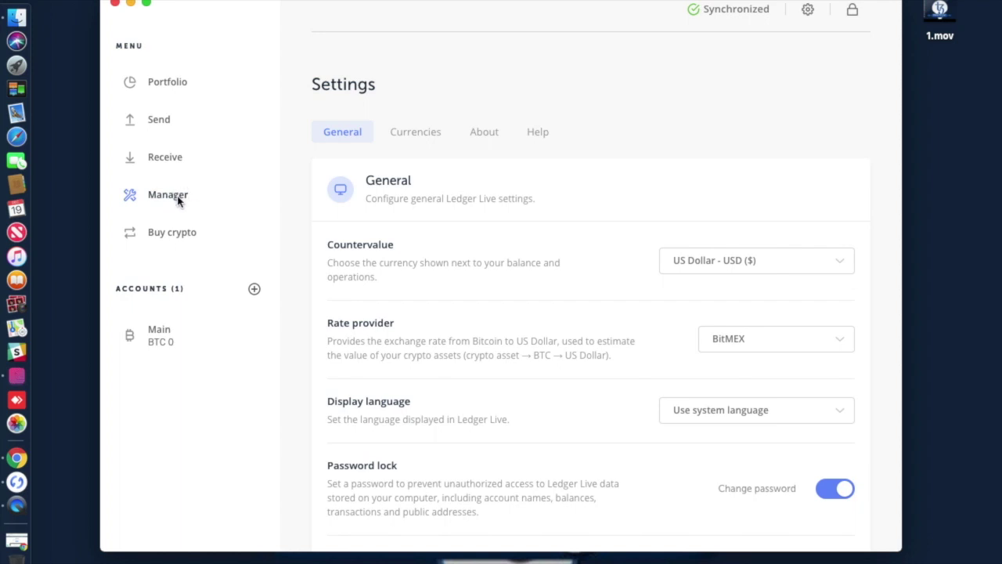
click(176, 84)
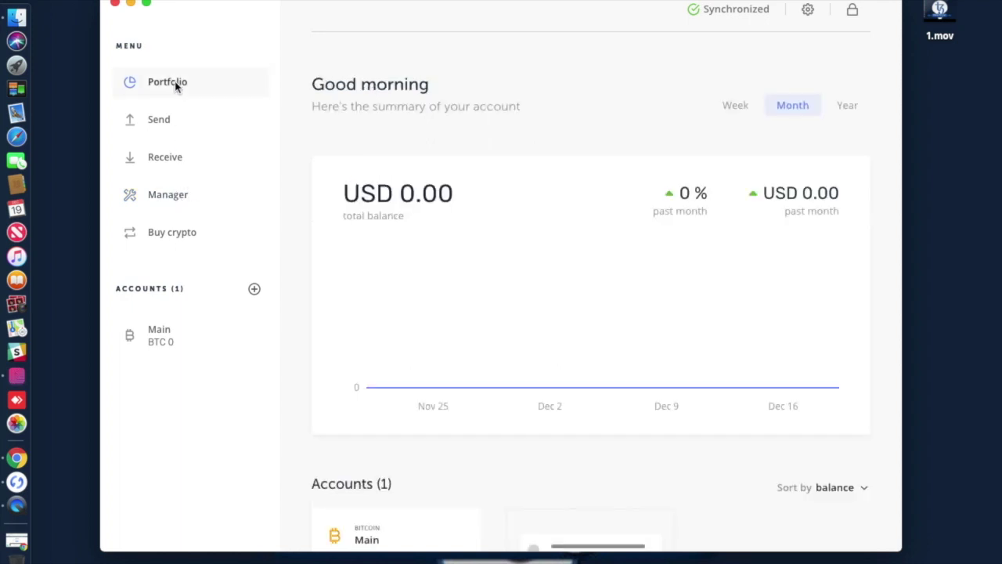
Find "tezos" in the device manager's app catalog and install Tezos Wallet on the Ledger Nano S
click(170, 199)
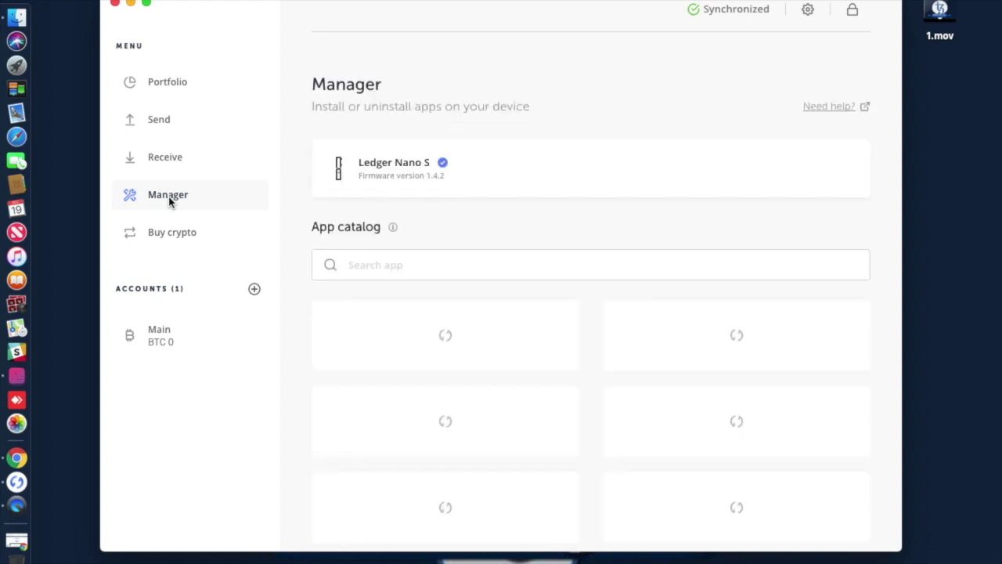
click(401, 268)
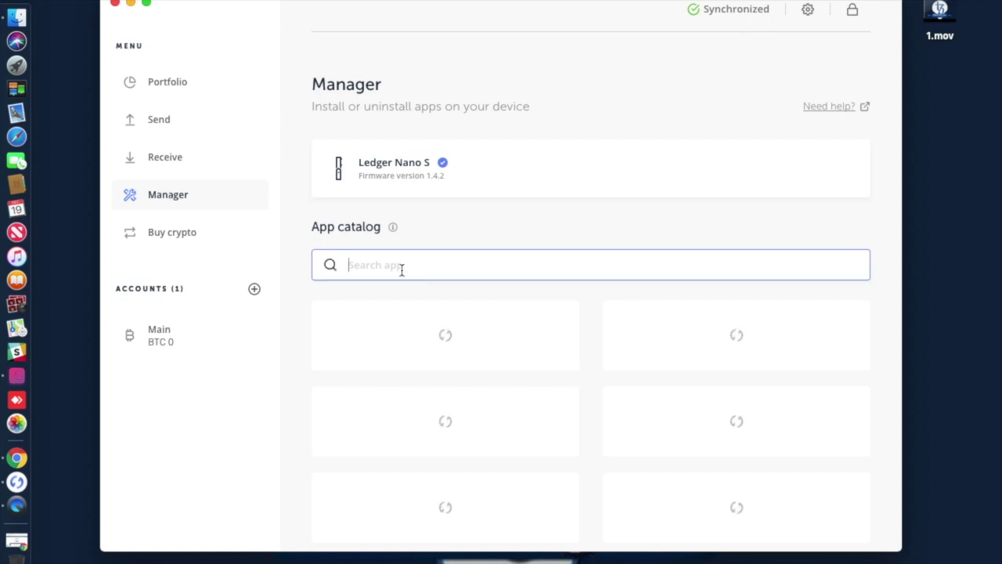
text(tezos)
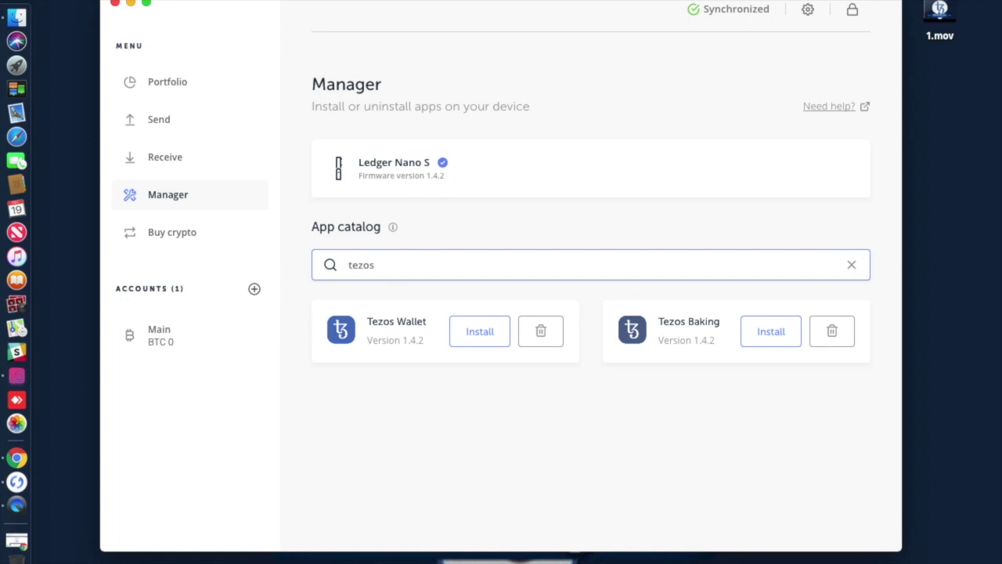
click(487, 335)
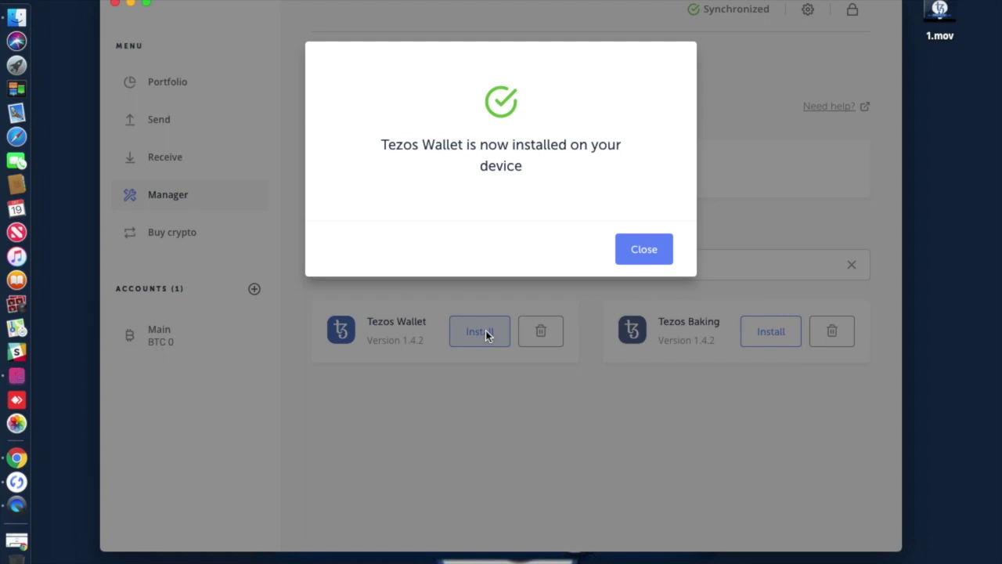
click(644, 250)
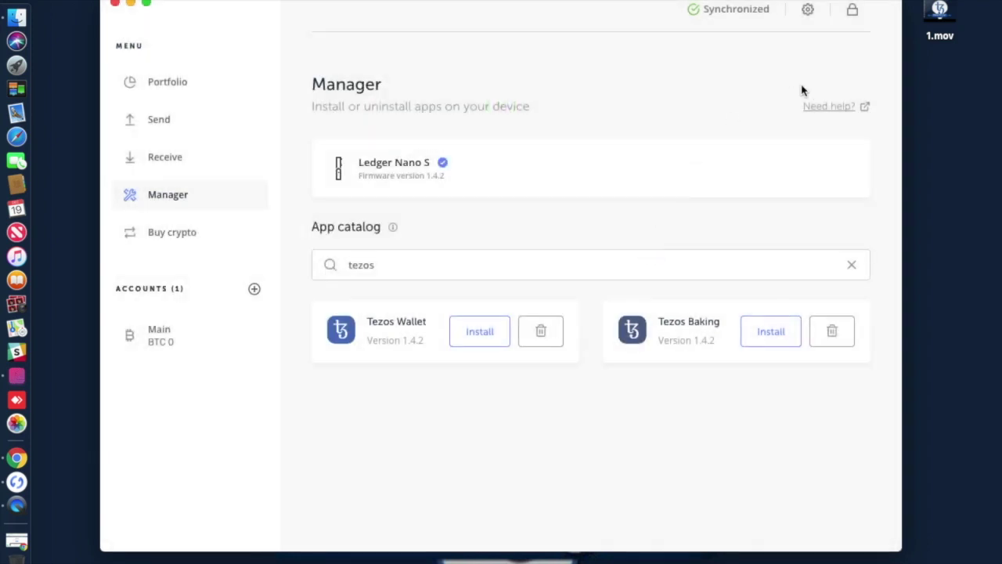
Lock Ledger Live and close its window
click(852, 9)
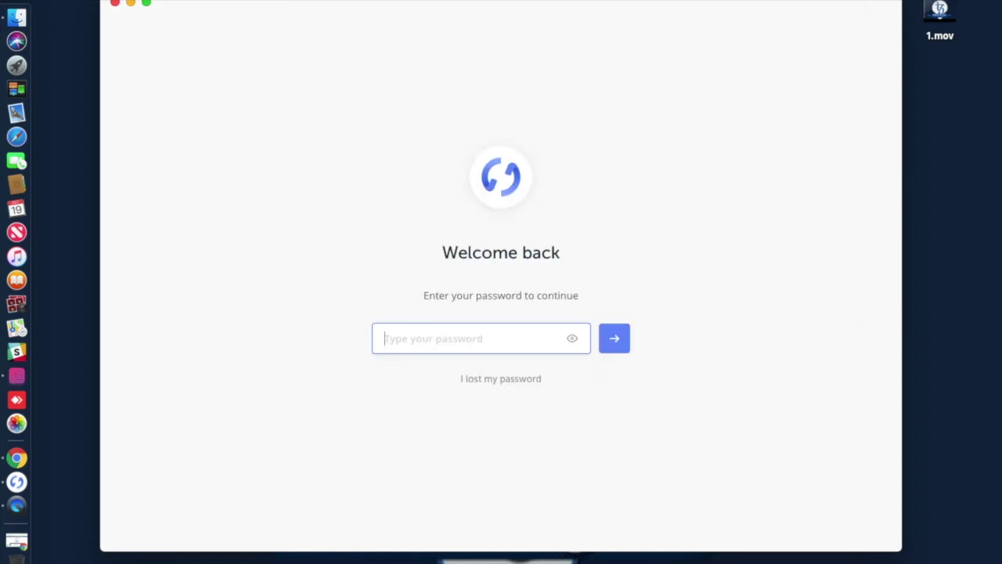
click(78, 0)
click(93, 50)
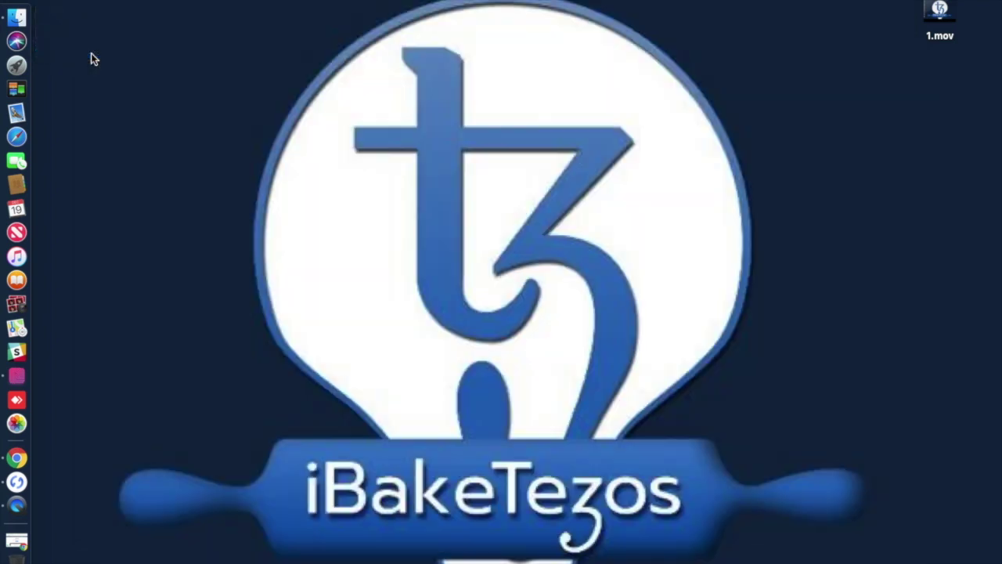
Switch to Chrome and load the TezBox website at tezbox.com
click(18, 458)
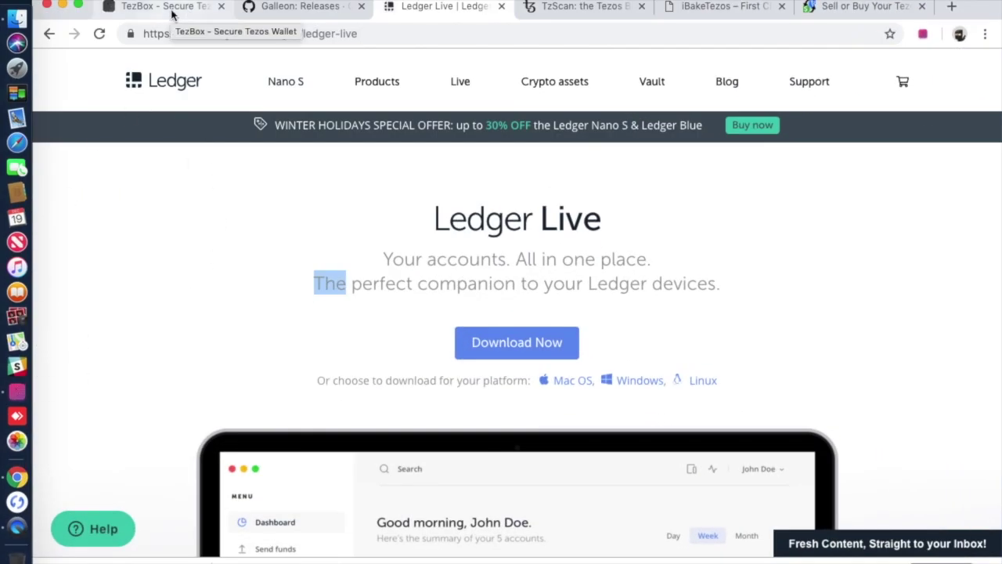
click(172, 8)
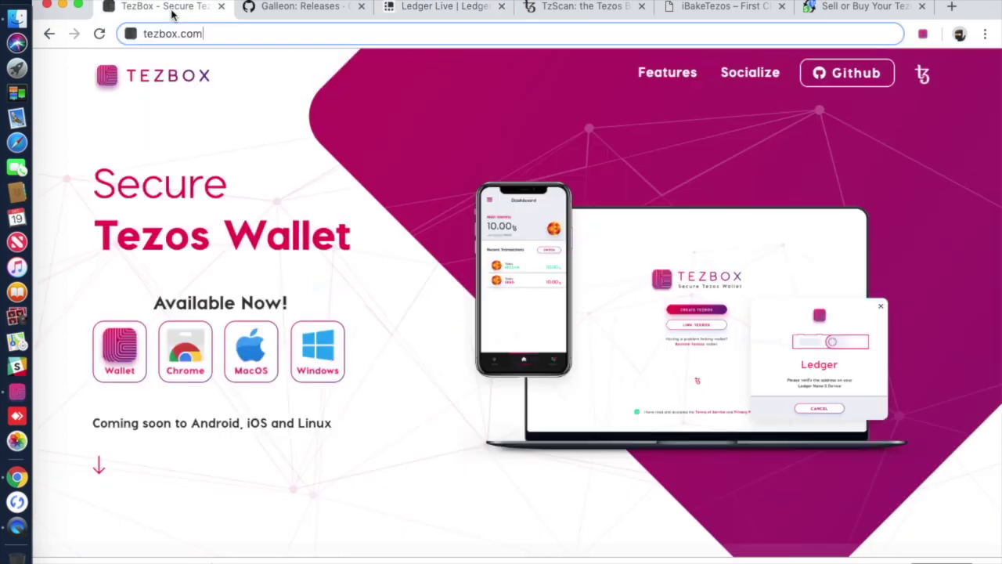
click(230, 34)
key(BackSpace)
key(BackSpace)
key(BackSpace)
key(BackSpace)
key(BackSpace)
key(BackSpace)
key(BackSpace)
key(BackSpace)
key(BackSpace)
key(BackSpace)
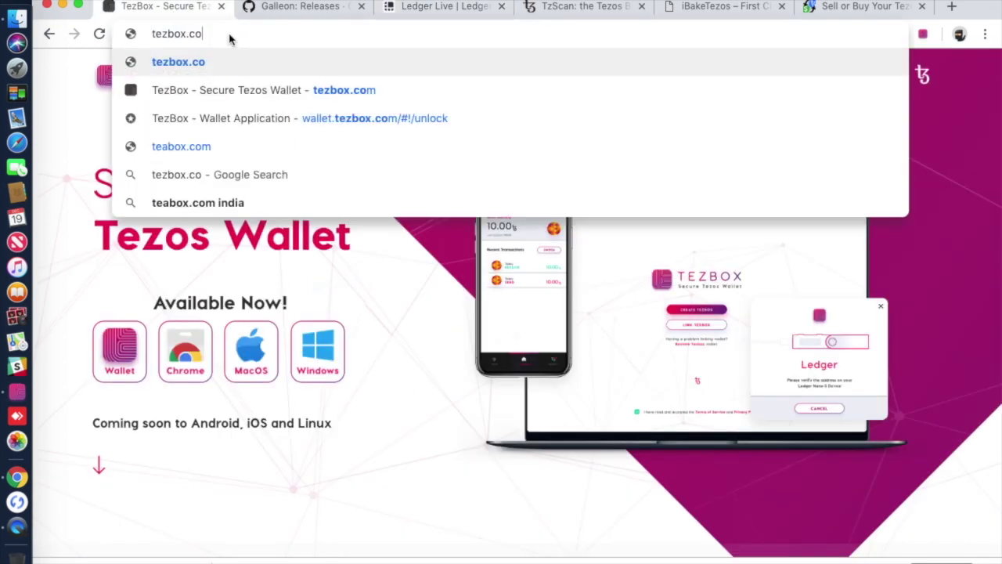
text(tez)
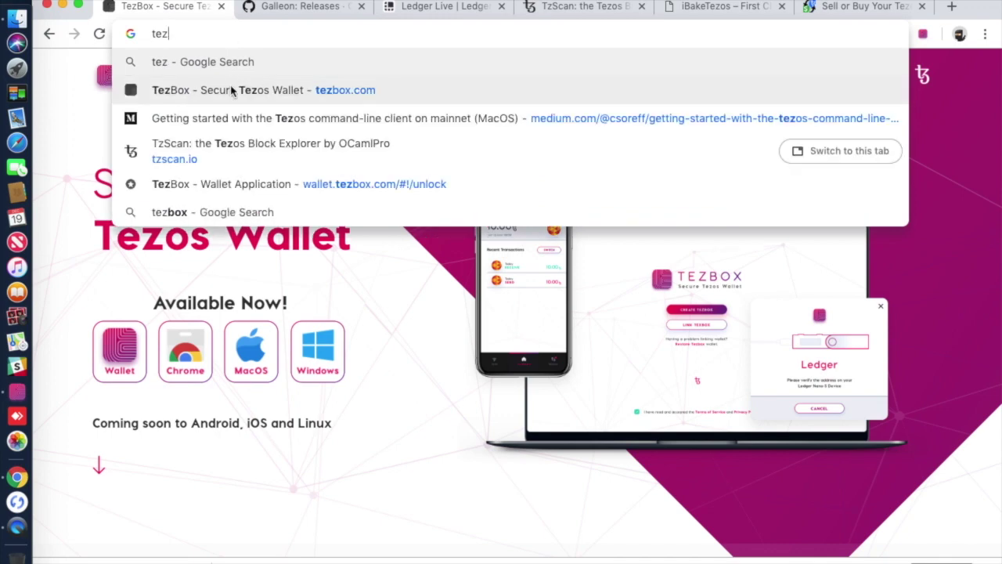
click(231, 90)
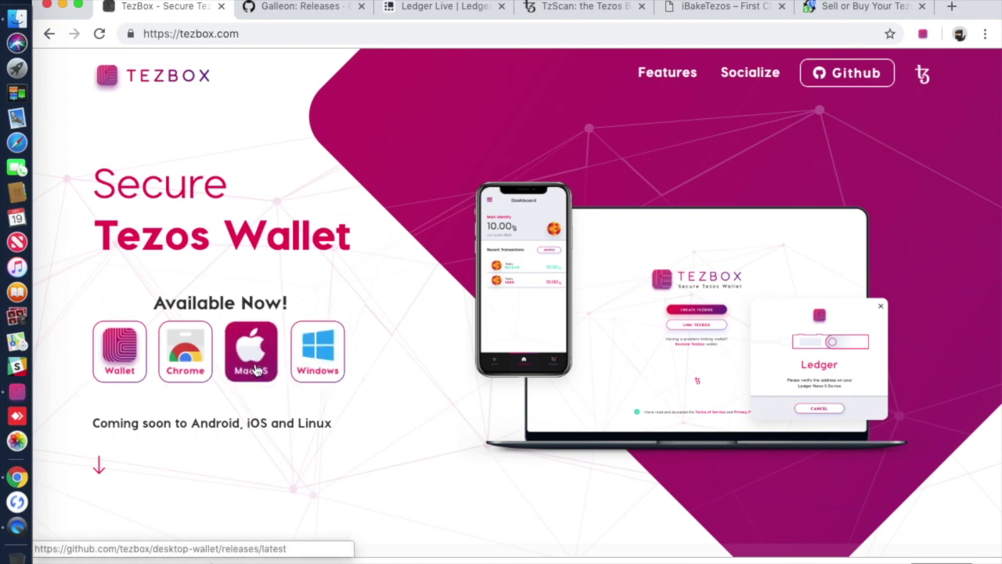
Look at the TezBox web wallet and the Chrome extension, close both, and return to the TezBox website
click(121, 374)
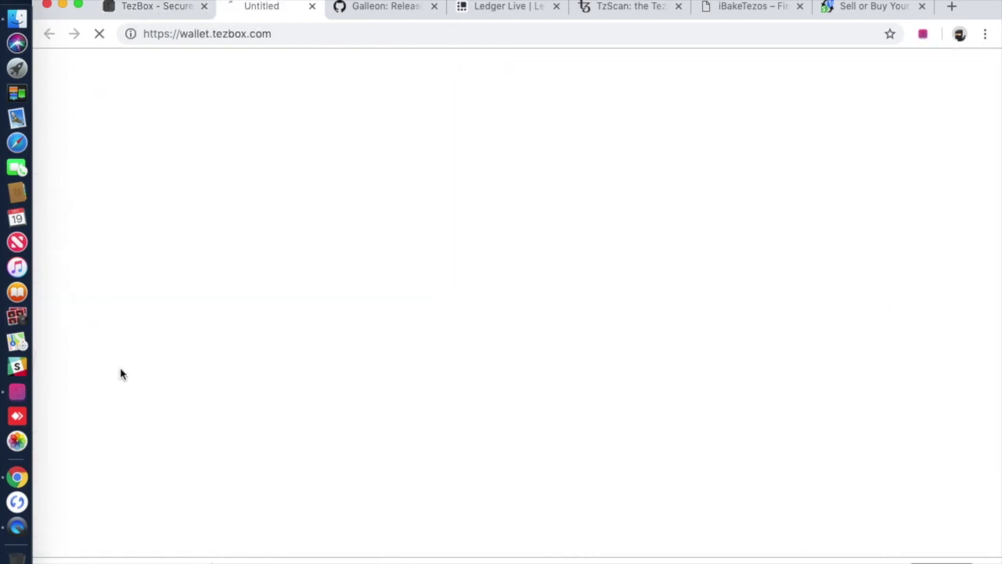
click(321, 7)
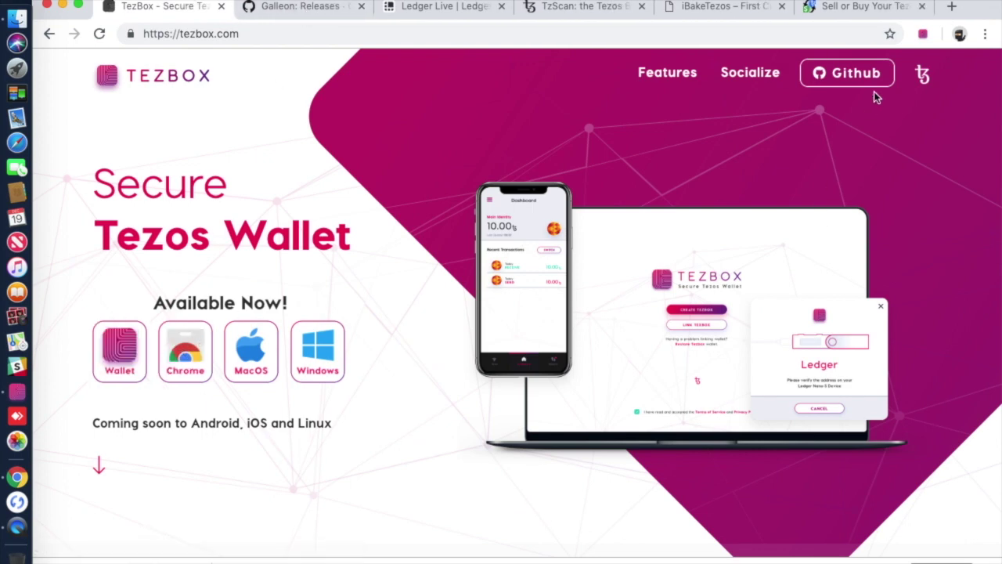
click(922, 35)
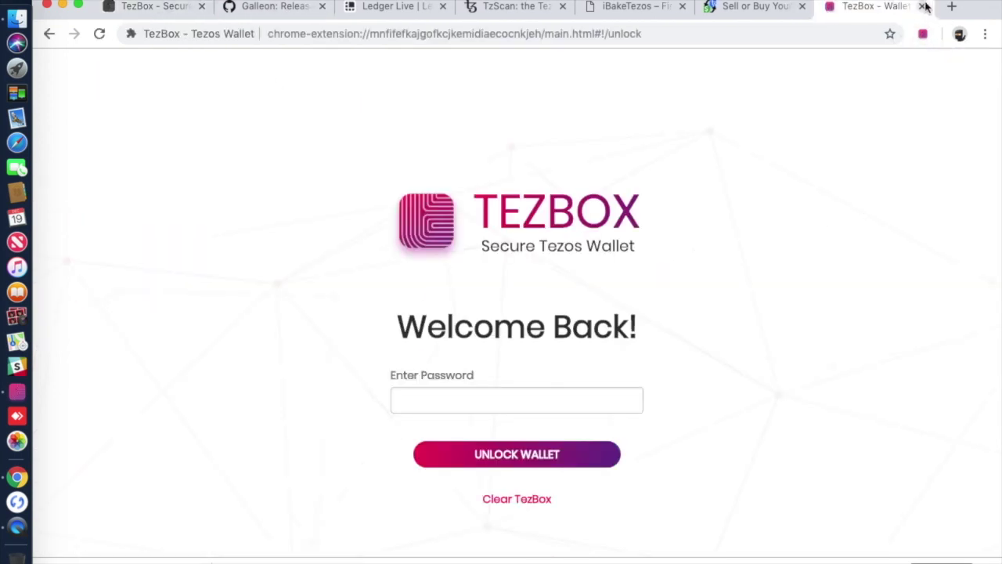
click(922, 7)
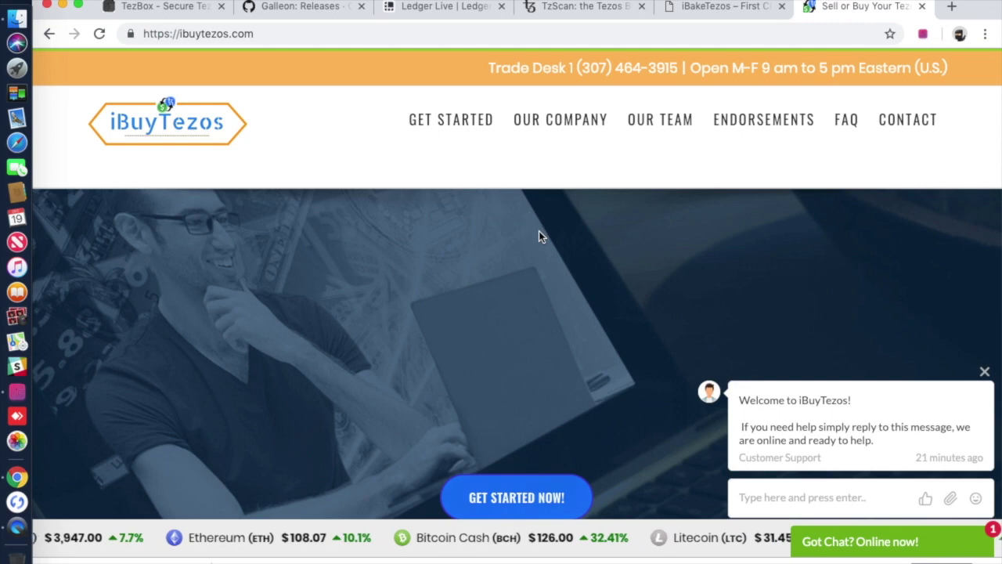
click(168, 8)
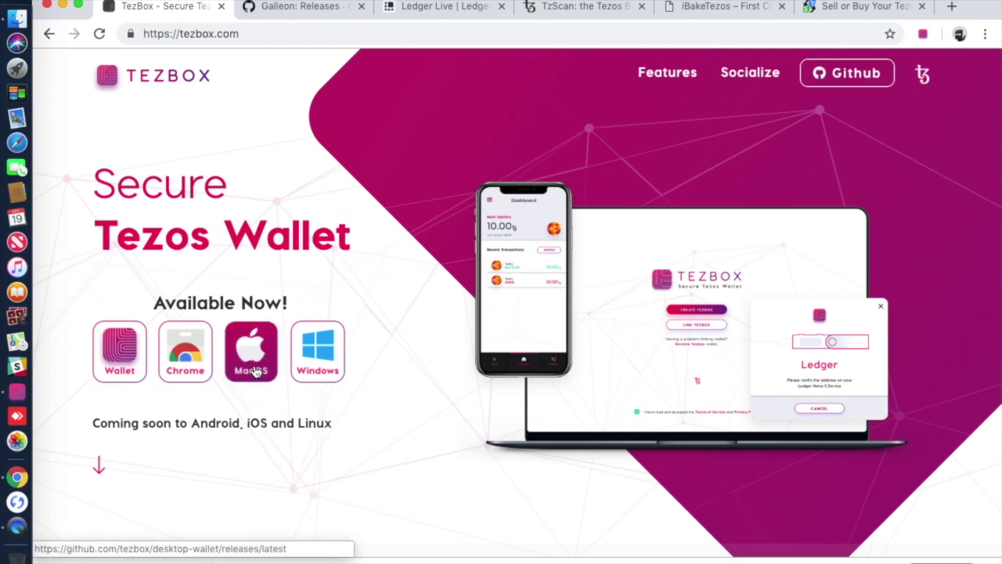
Bring up the installed TezBox desktop wallet, close its window and quit the application
click(17, 396)
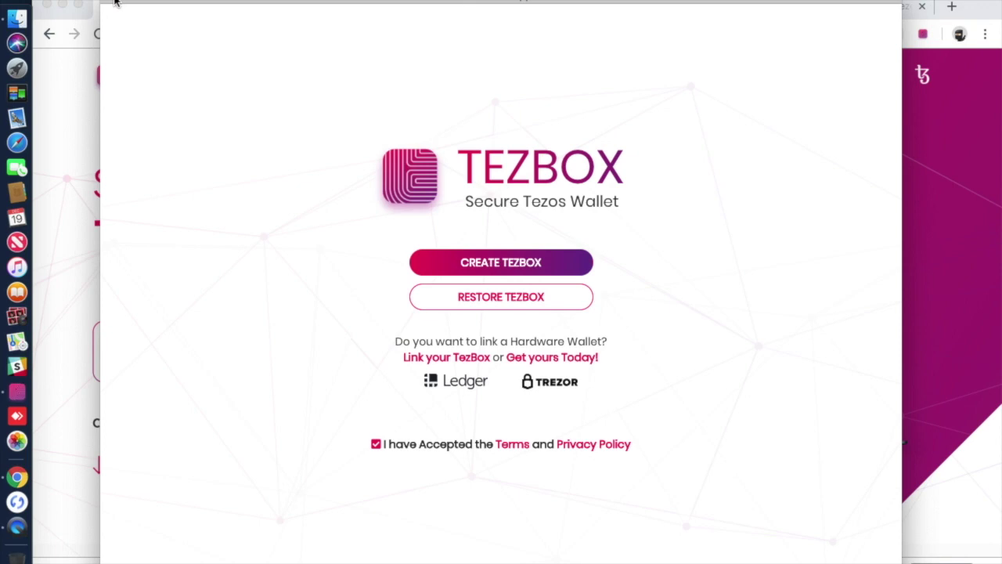
click(116, 5)
right_click(17, 392)
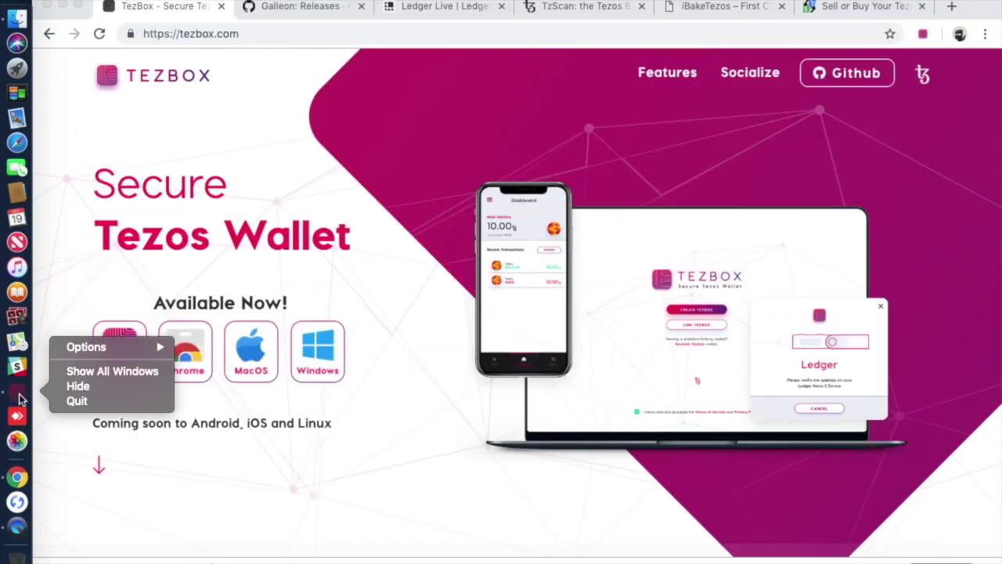
click(79, 401)
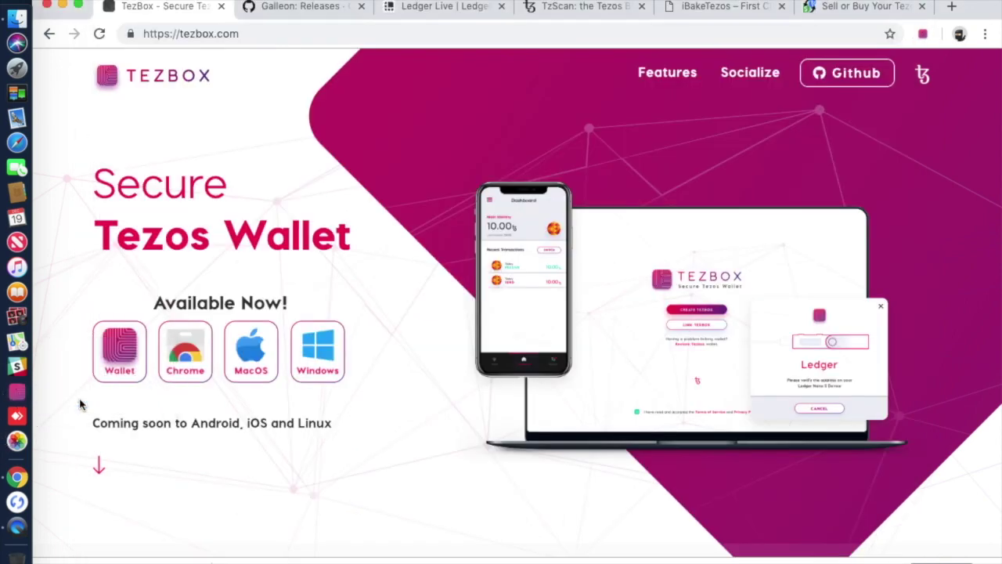
Download TezBox_MacOS_3.0.0.dmg from the latest desktop wallet release on GitHub
click(258, 371)
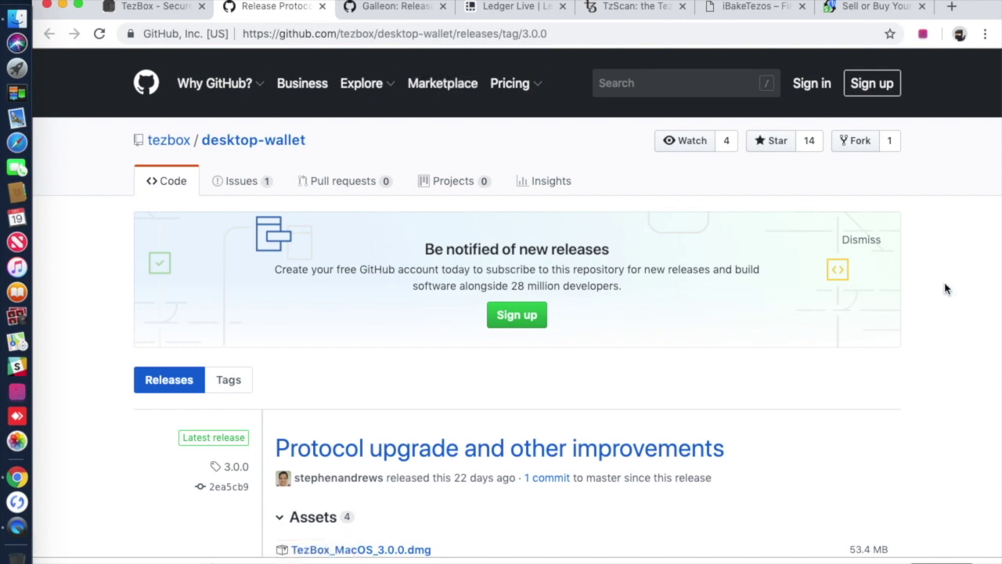
scroll(944, 289, down, 4)
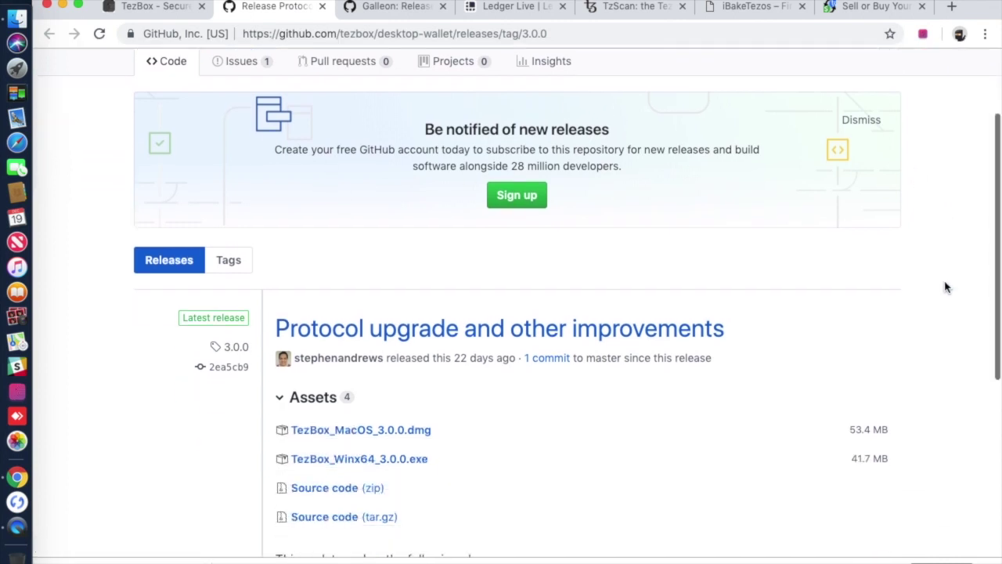
click(389, 417)
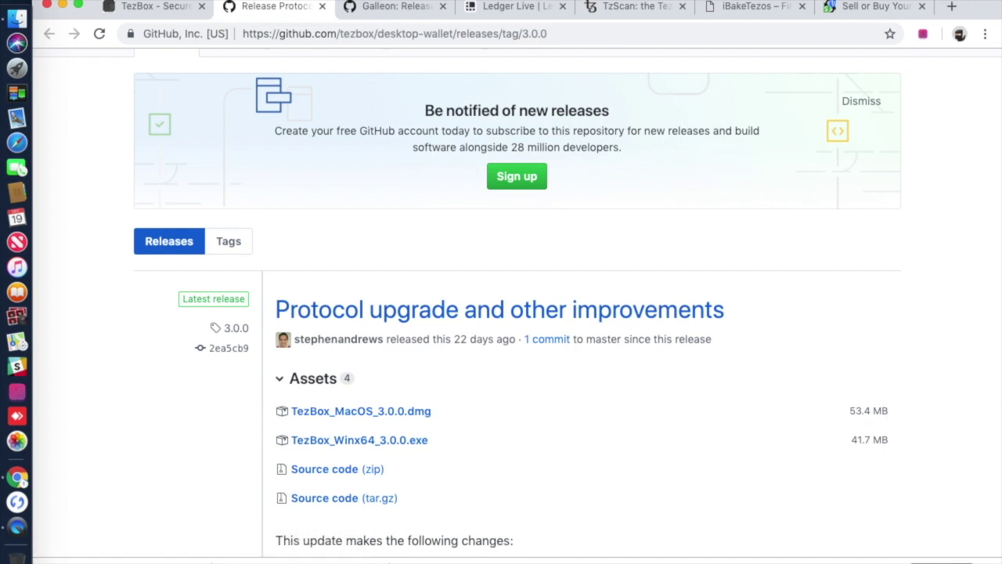
Switch to Finder, minimize the browser window and launch TezBox-Wallet from the Applications folder
click(195, 559)
click(107, 530)
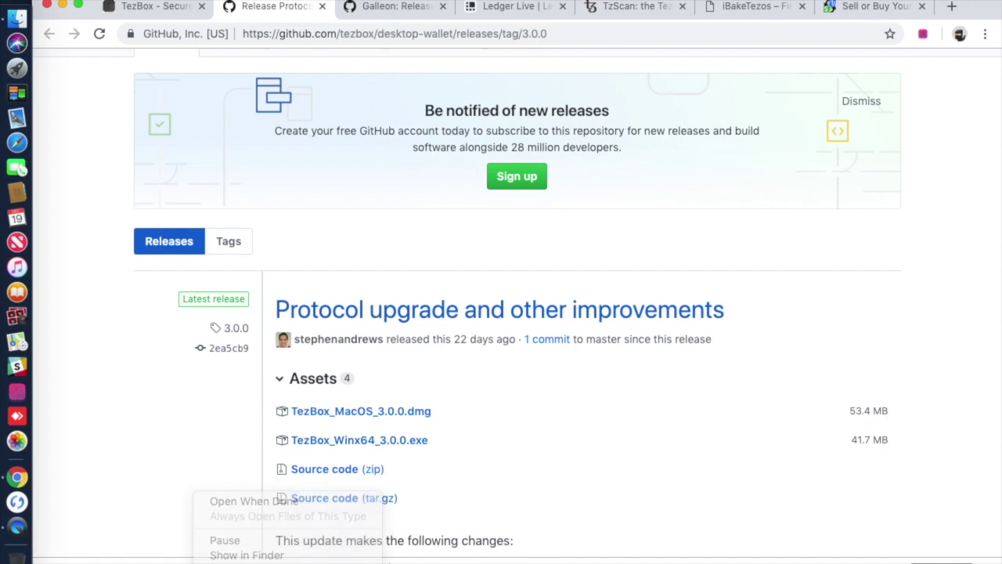
click(17, 22)
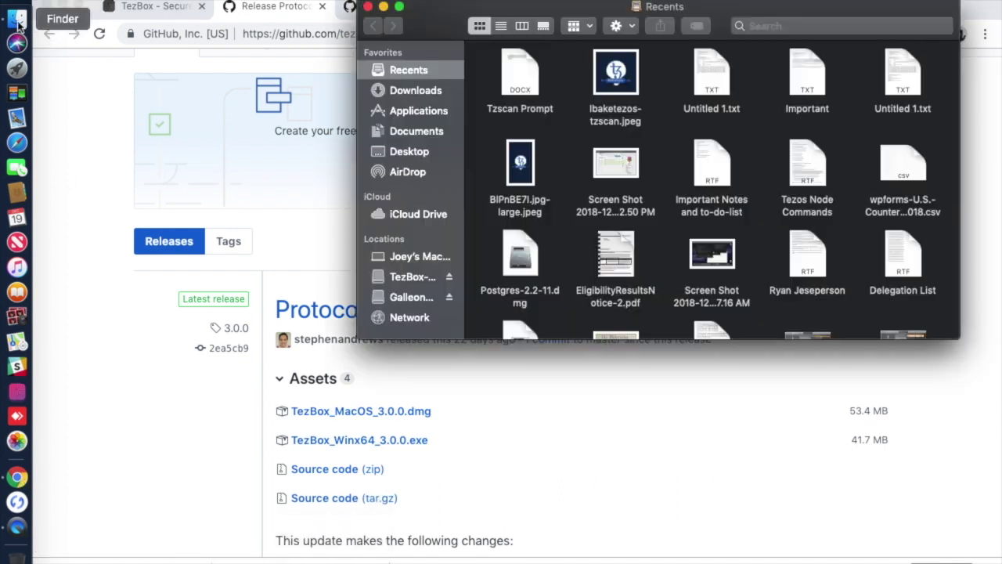
click(63, 4)
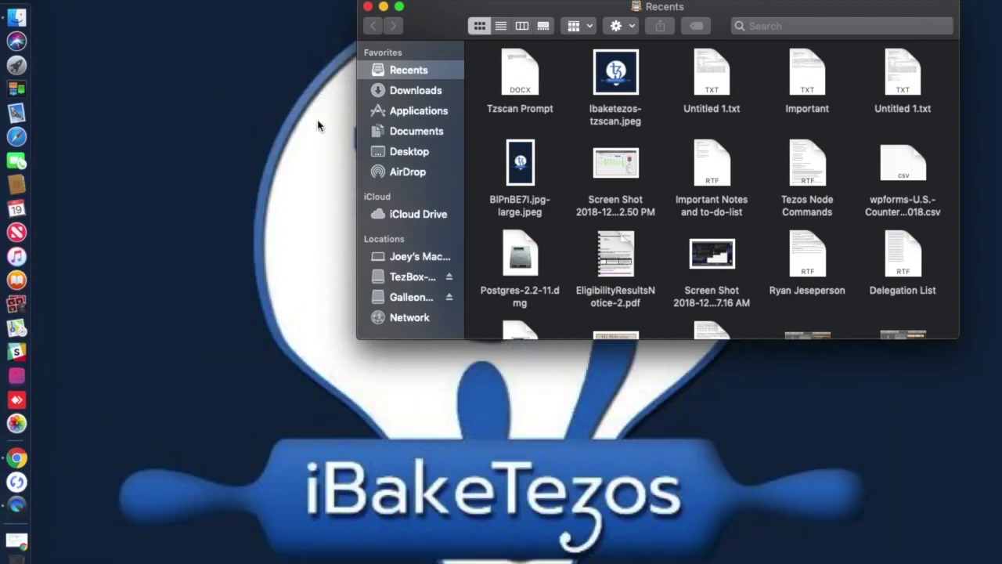
click(422, 113)
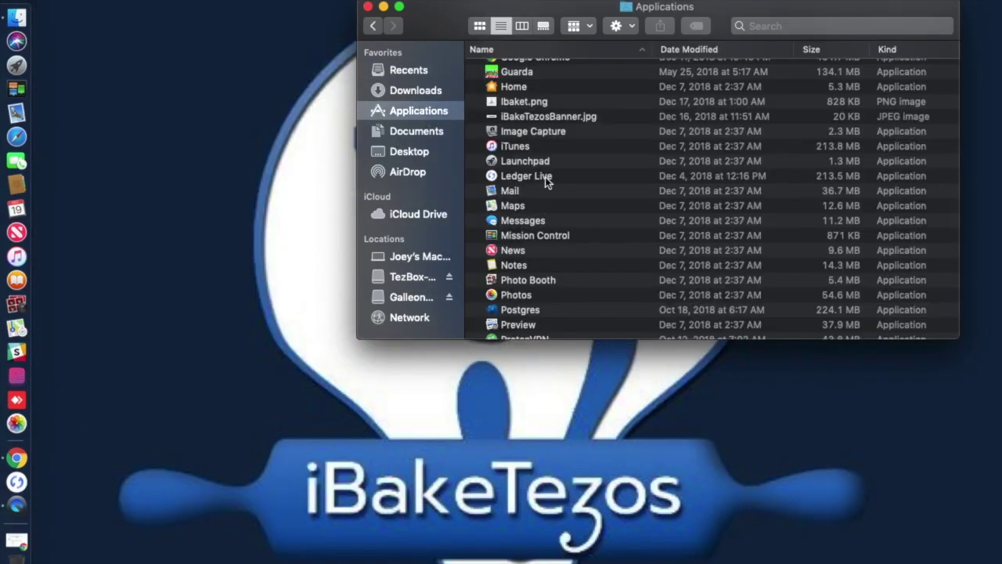
scroll(546, 179, down, 10)
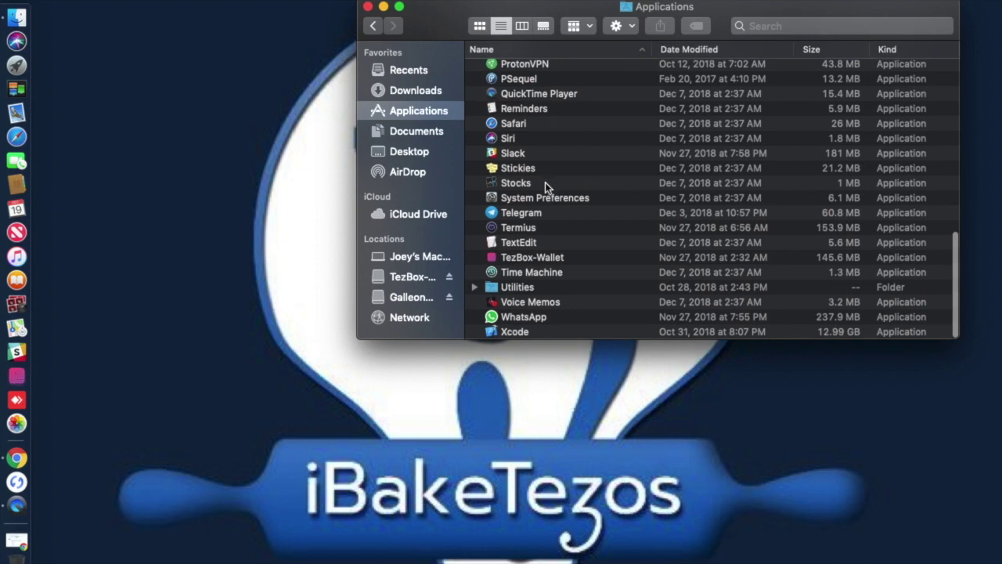
double_click(590, 258)
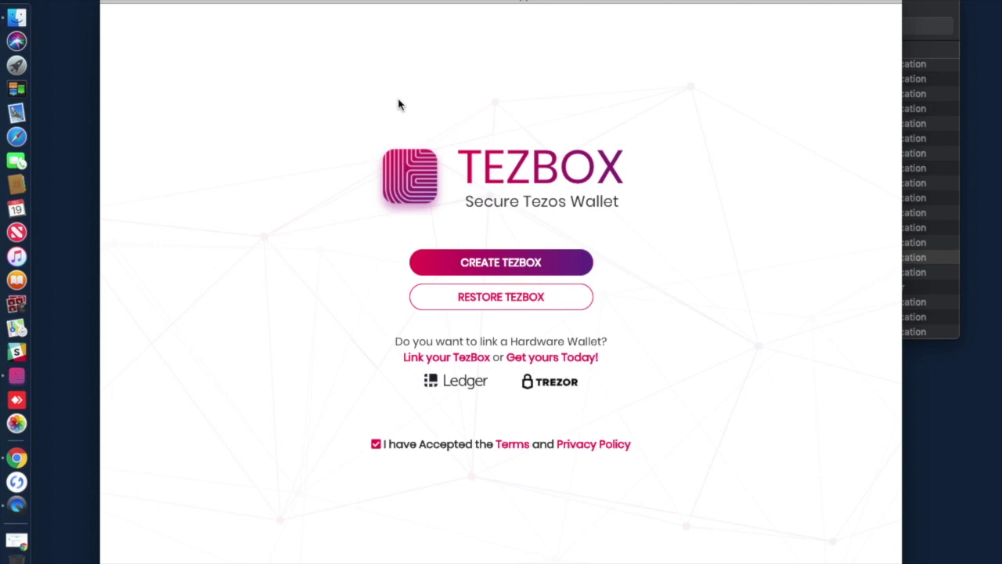
Link TezBox to the Ledger hardware wallet using the default HD derivation path 44'/1729'/0'/0' and accept the retrieved address
click(450, 357)
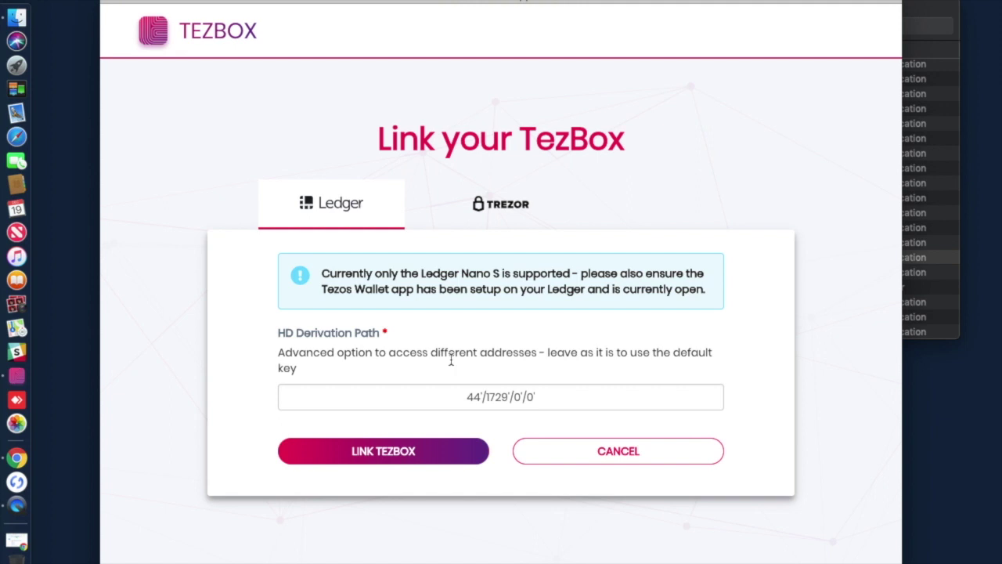
click(405, 454)
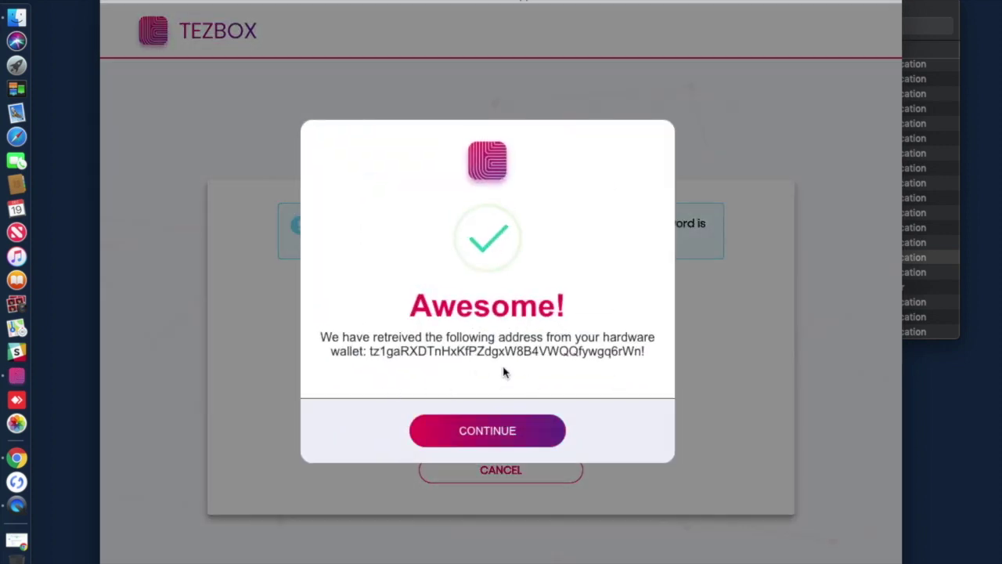
click(495, 431)
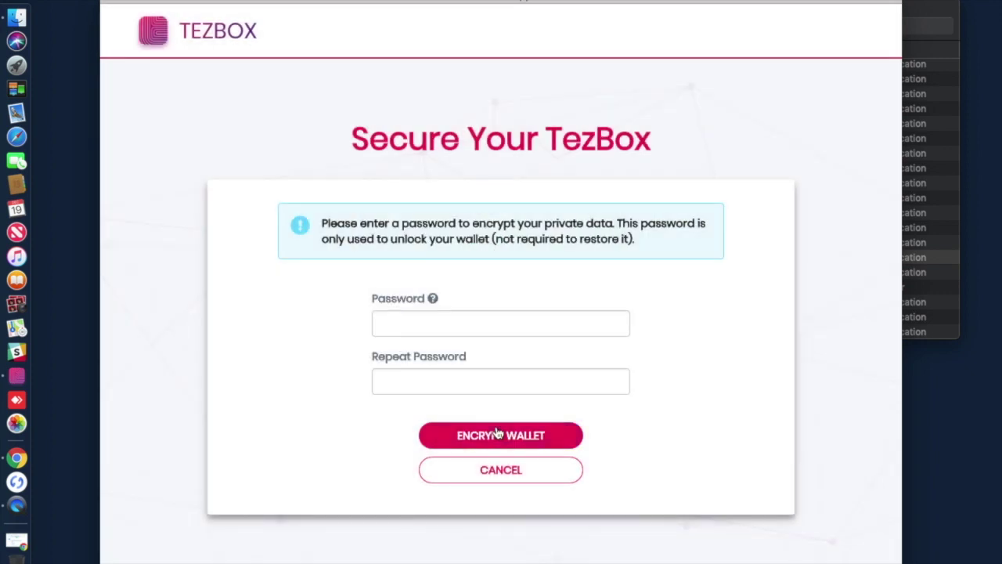
Encrypt the wallet with a password entered in both password fields, and decline importing the linked KT1 addresses
click(478, 326)
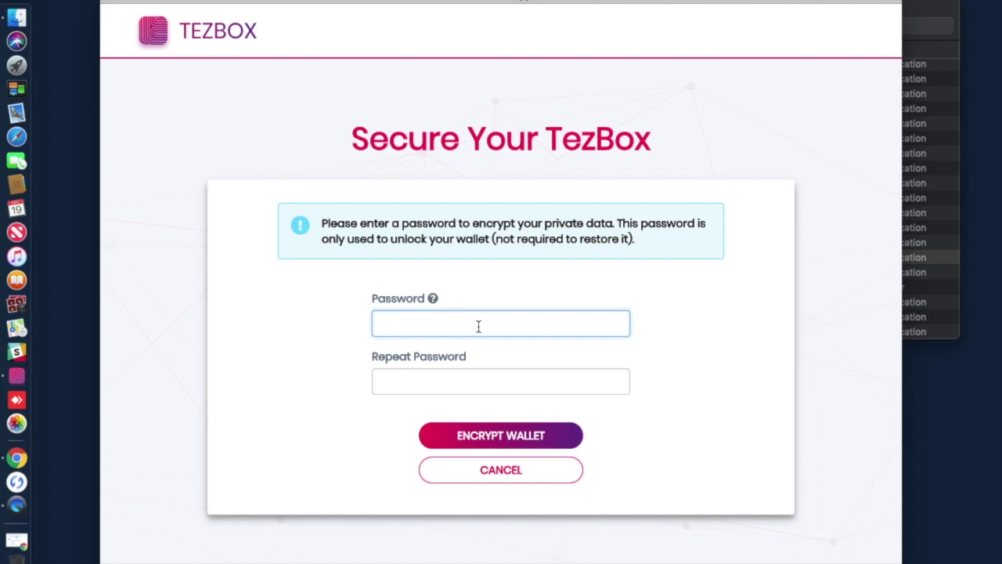
text(•••••••••)
click(459, 375)
text(•••••••••)
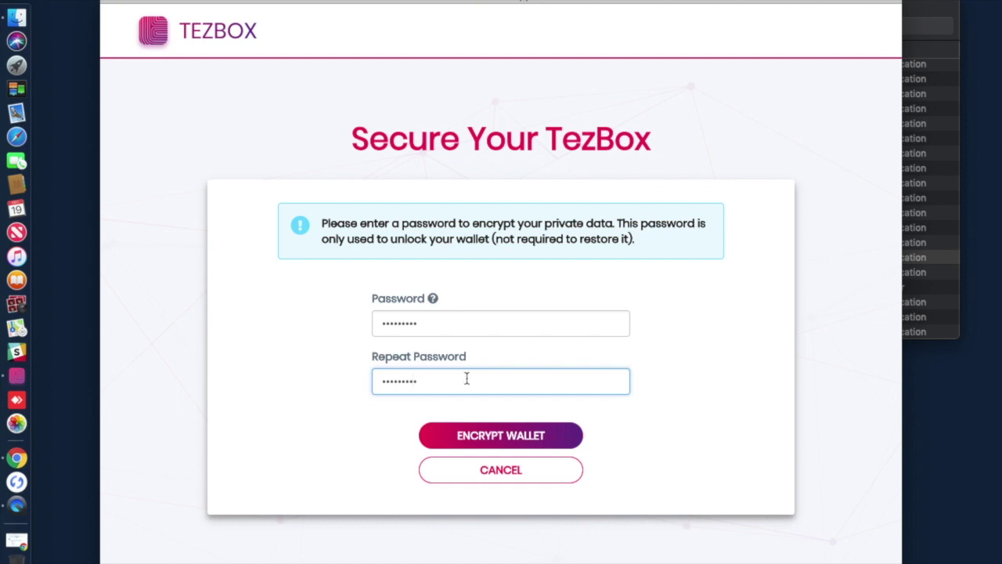
click(504, 435)
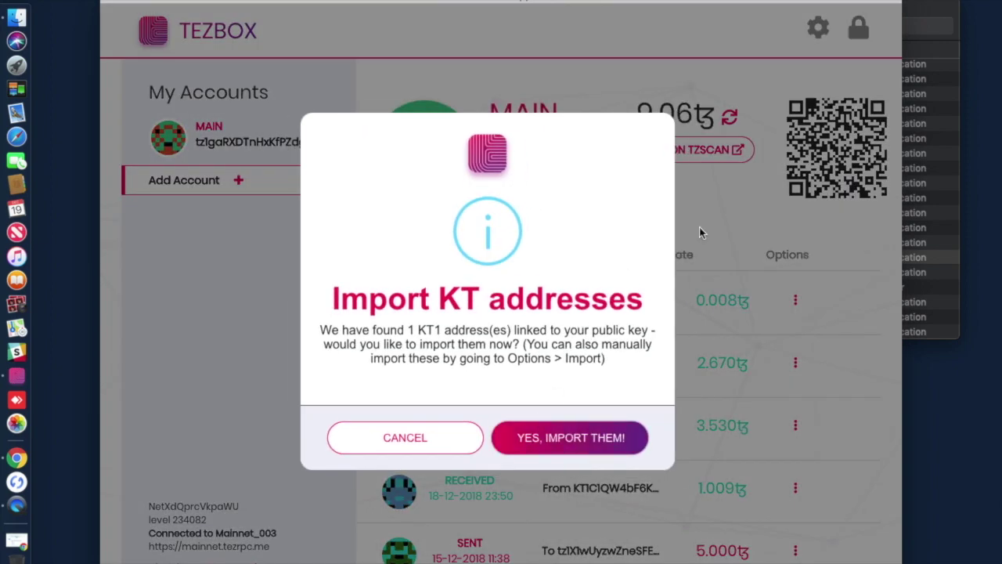
click(387, 447)
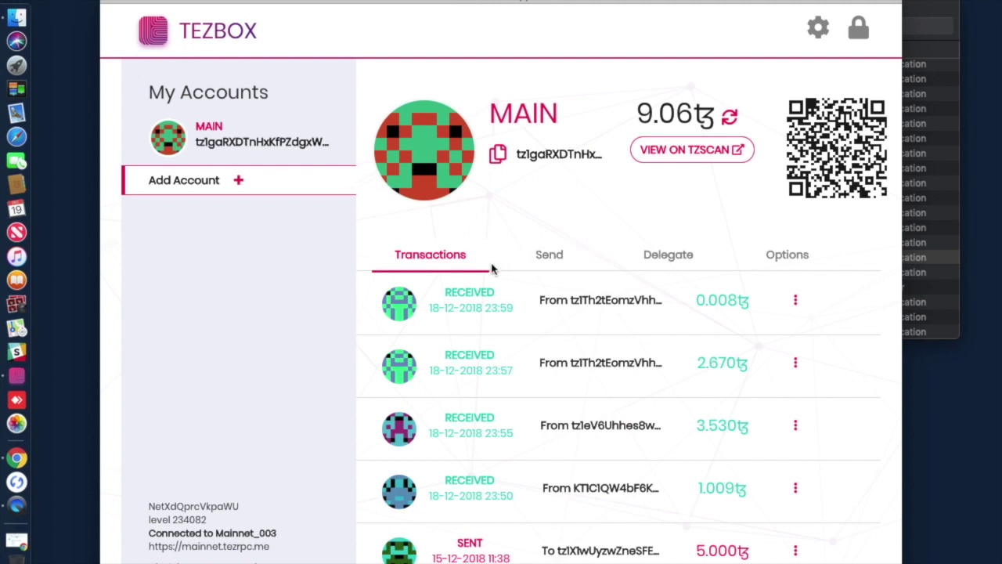
Look at the main account's send form, return to its transactions, and copy the main account's address
click(550, 261)
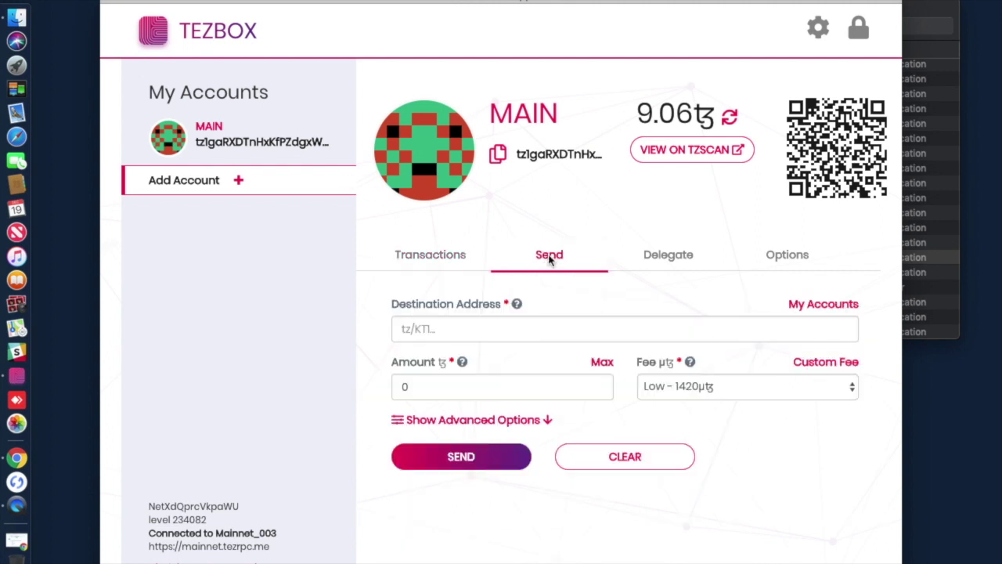
click(423, 254)
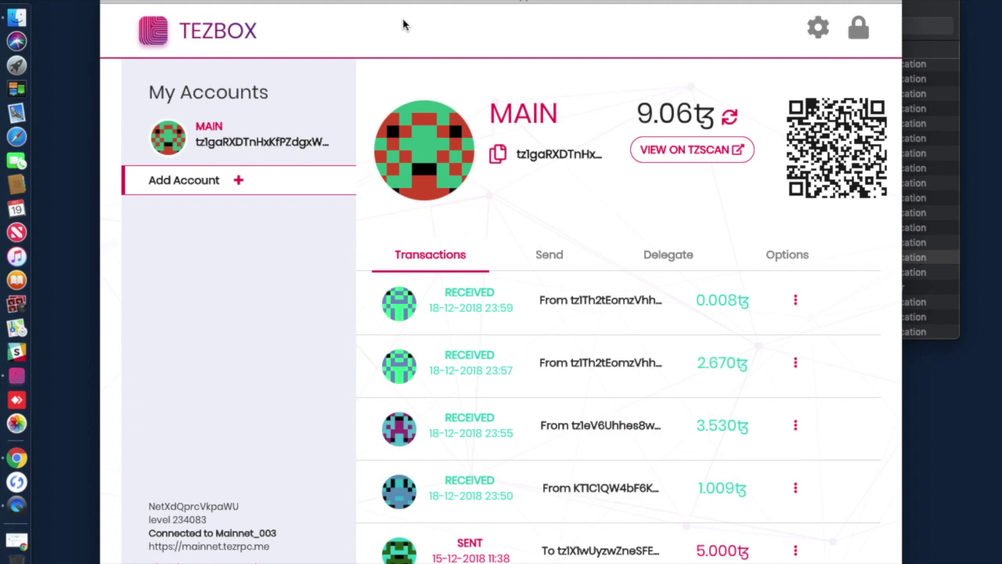
click(499, 159)
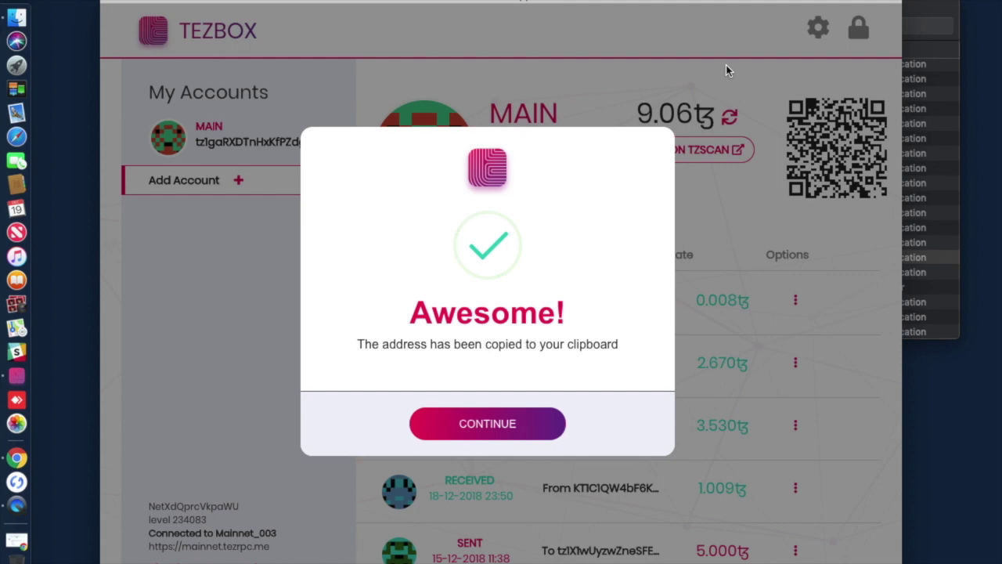
click(478, 427)
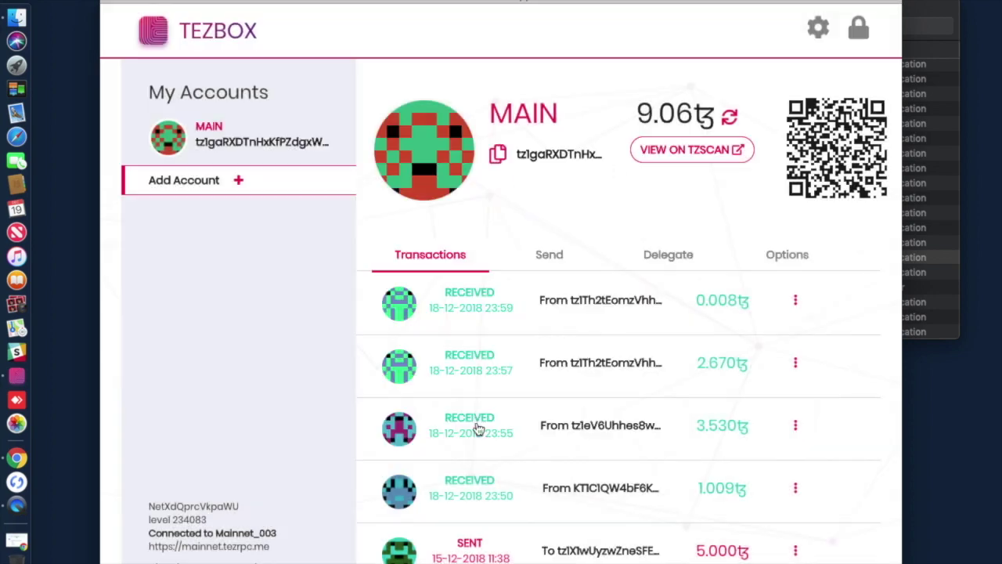
Add a new account to the wallet and accept the account creation fee
click(239, 181)
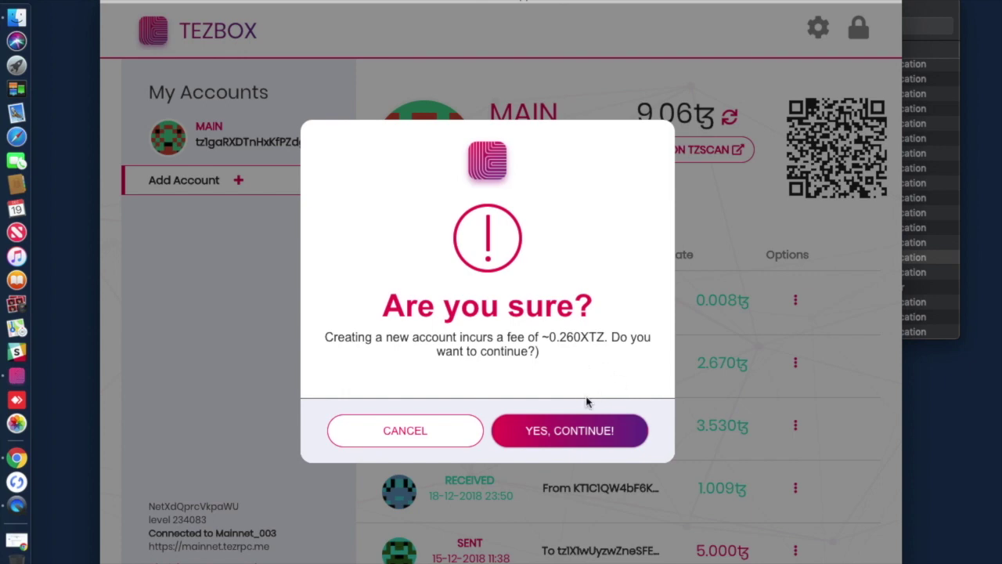
click(570, 433)
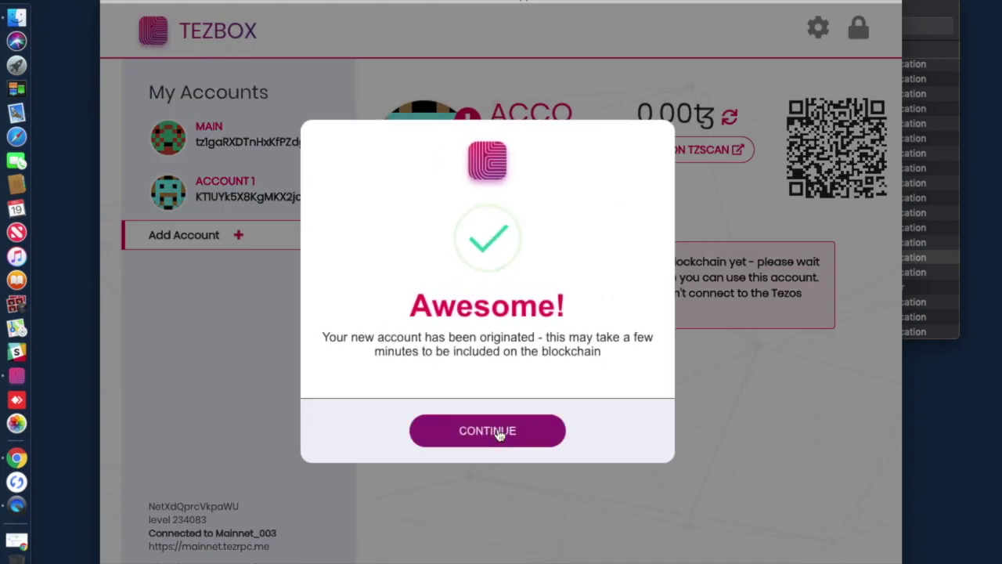
click(502, 434)
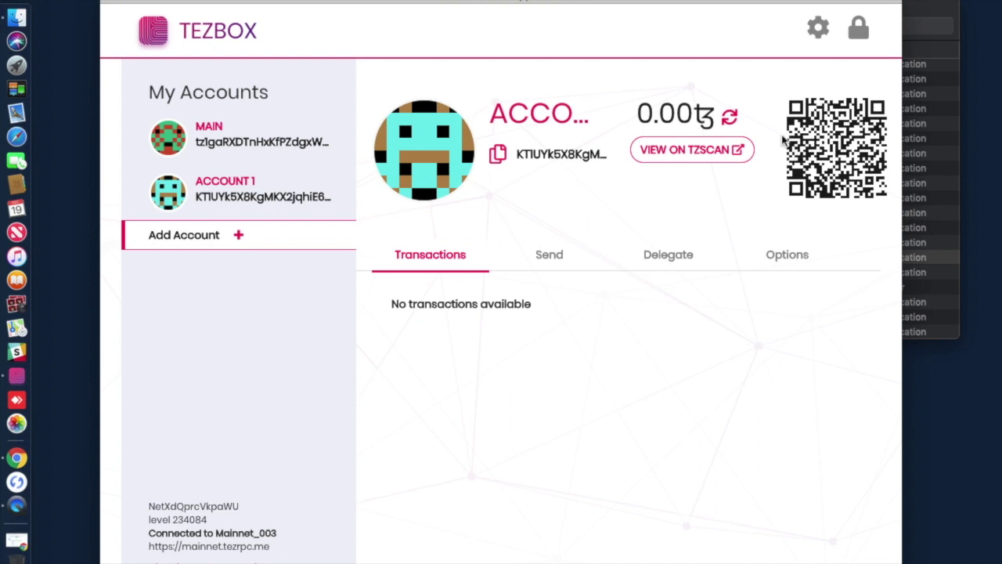
Refresh the new account's balance and compare the balances and transactions of the MAIN and ACCOUNT 1 accounts
click(730, 118)
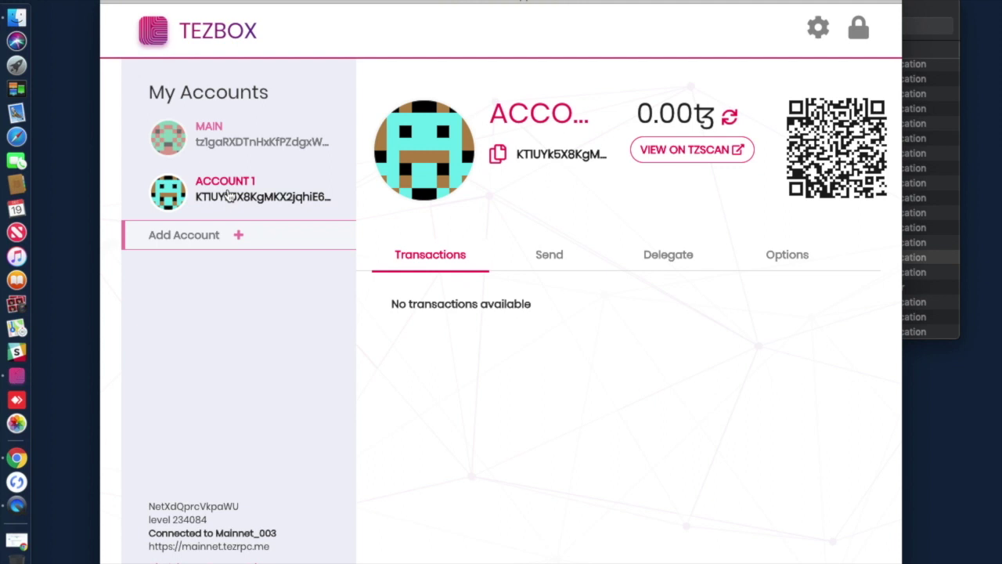
click(246, 123)
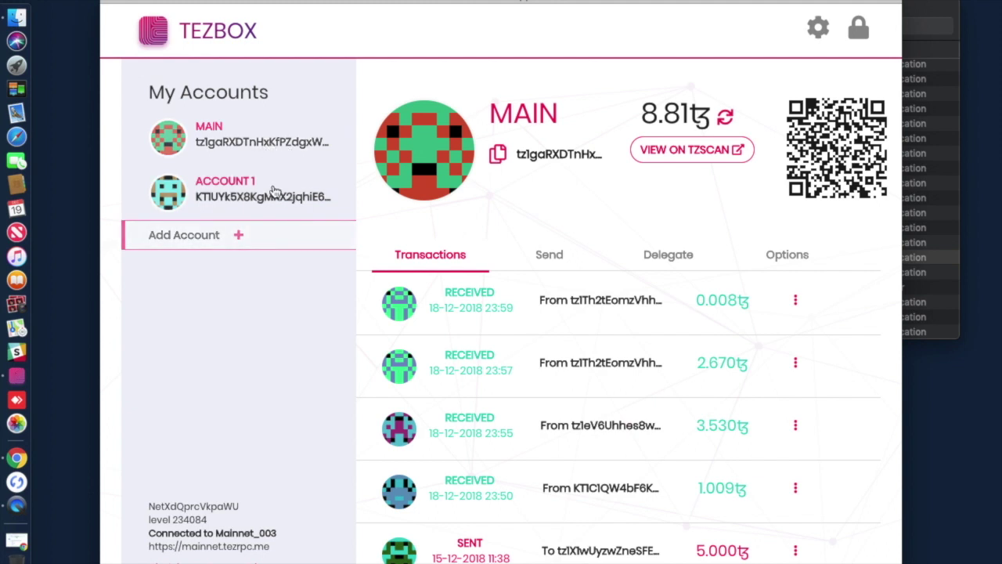
click(255, 202)
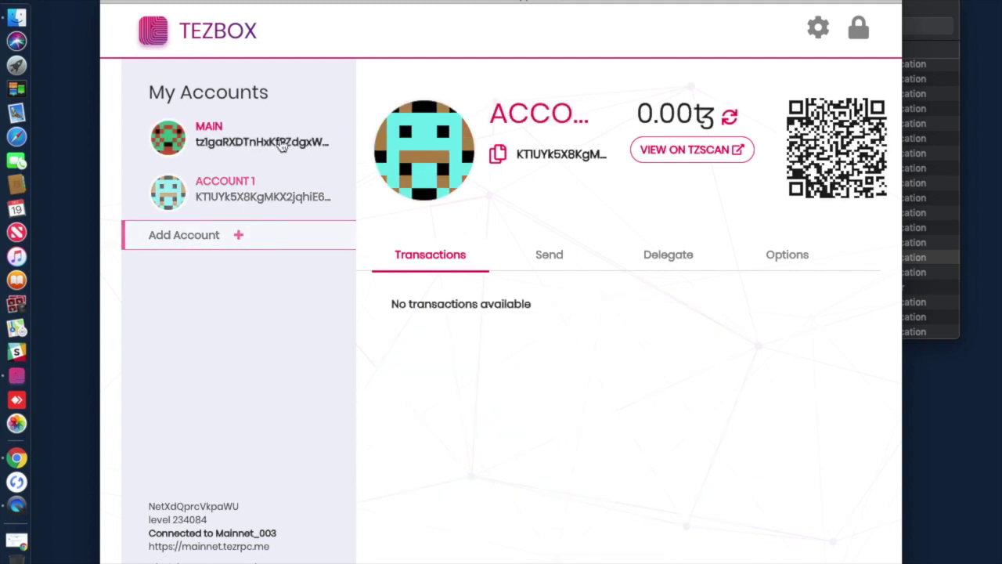
click(261, 148)
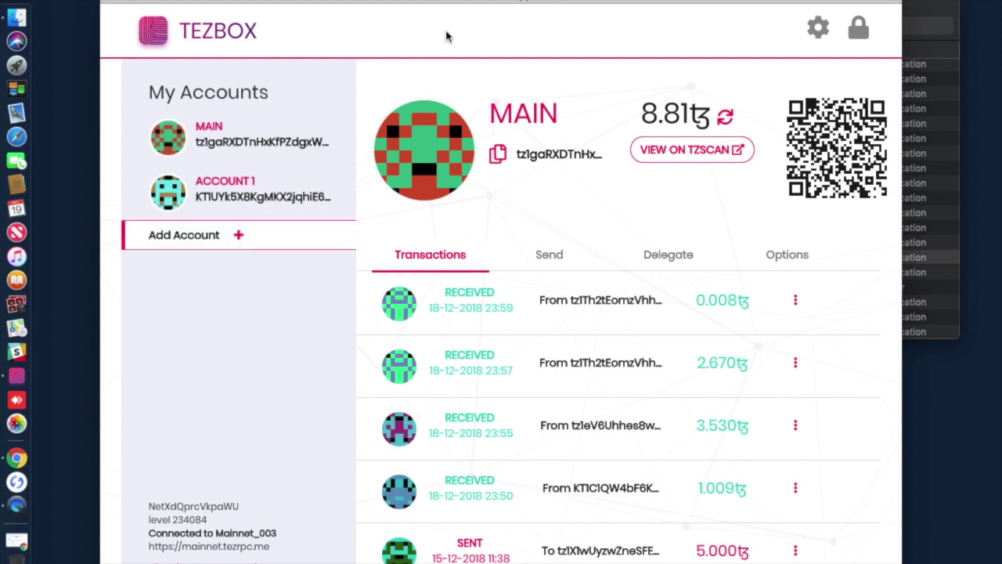
click(273, 198)
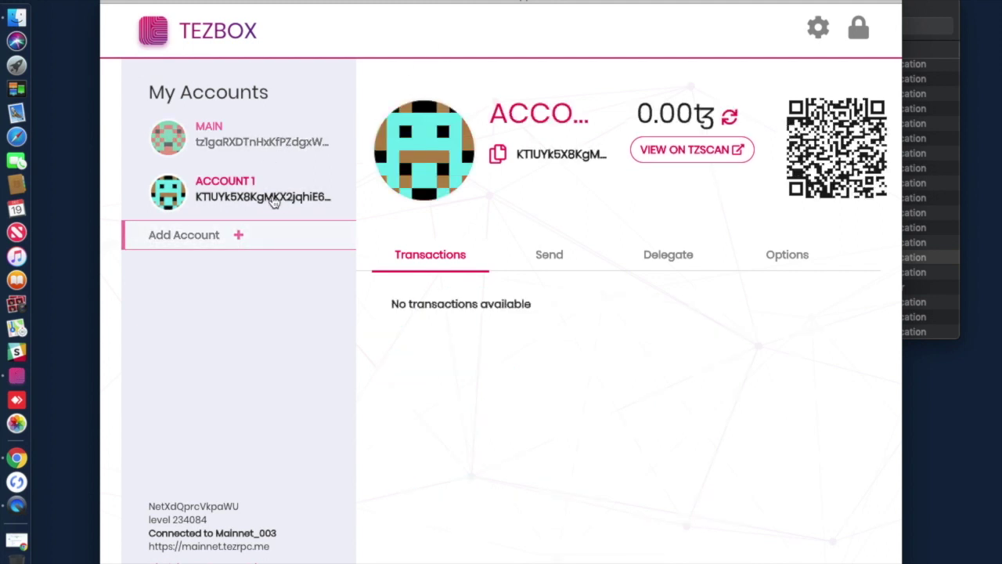
click(275, 149)
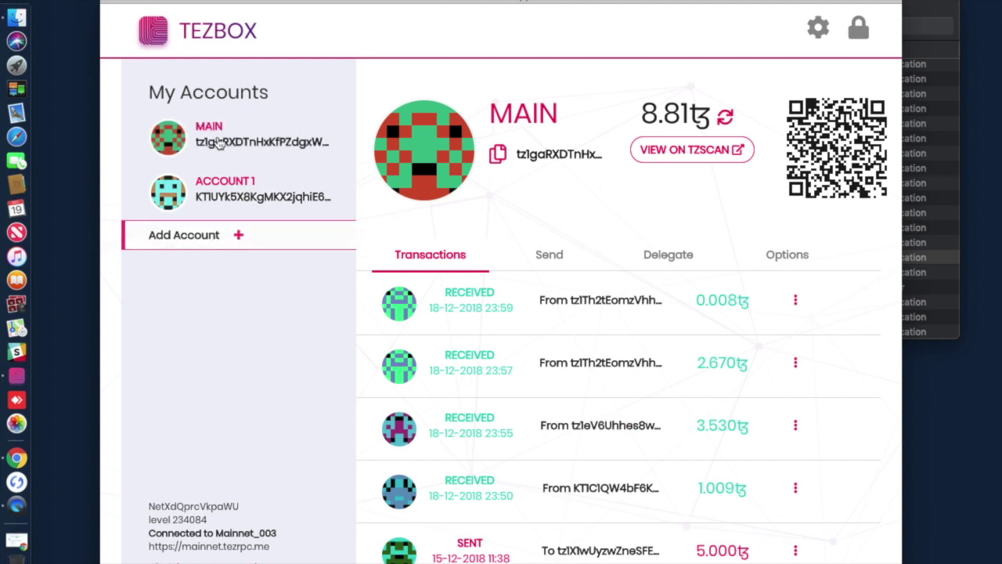
click(249, 141)
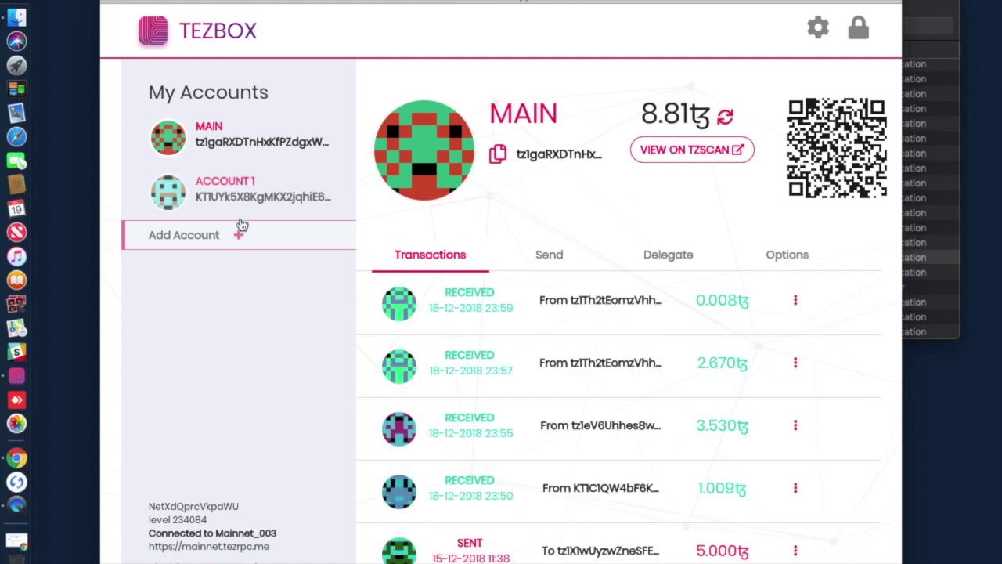
Copy the address of ACCOUNT 1 to the clipboard and dismiss the confirmation
click(240, 192)
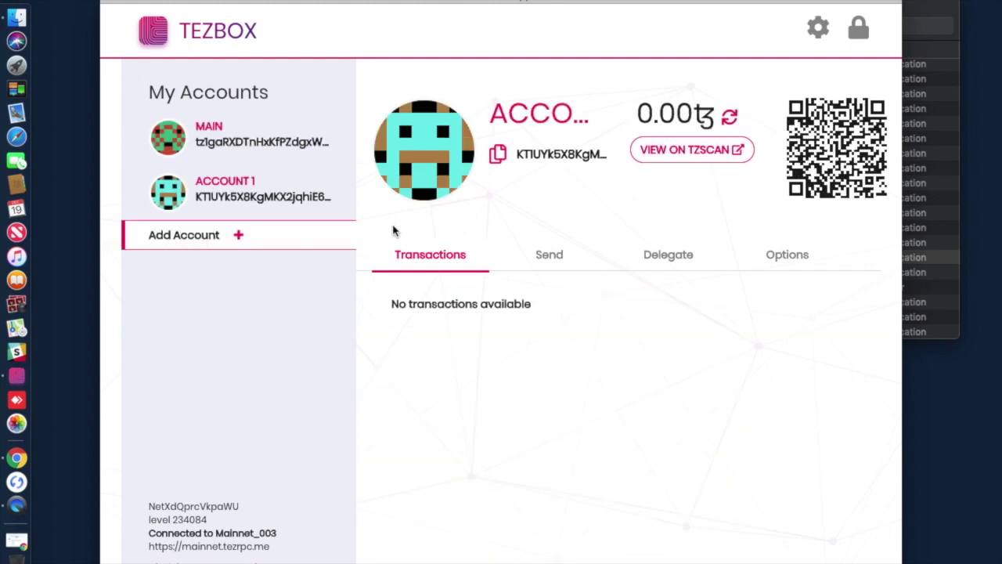
click(498, 156)
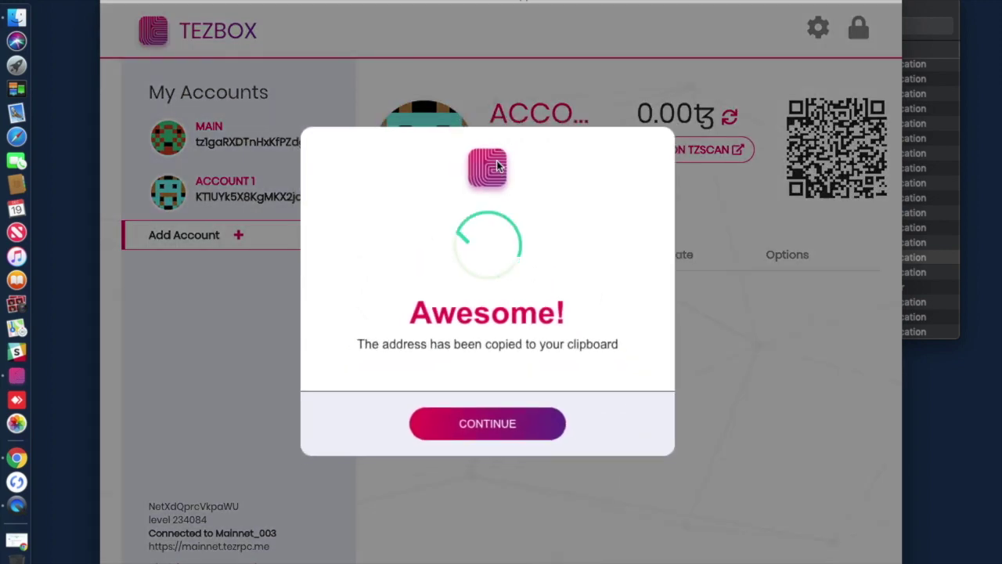
click(484, 427)
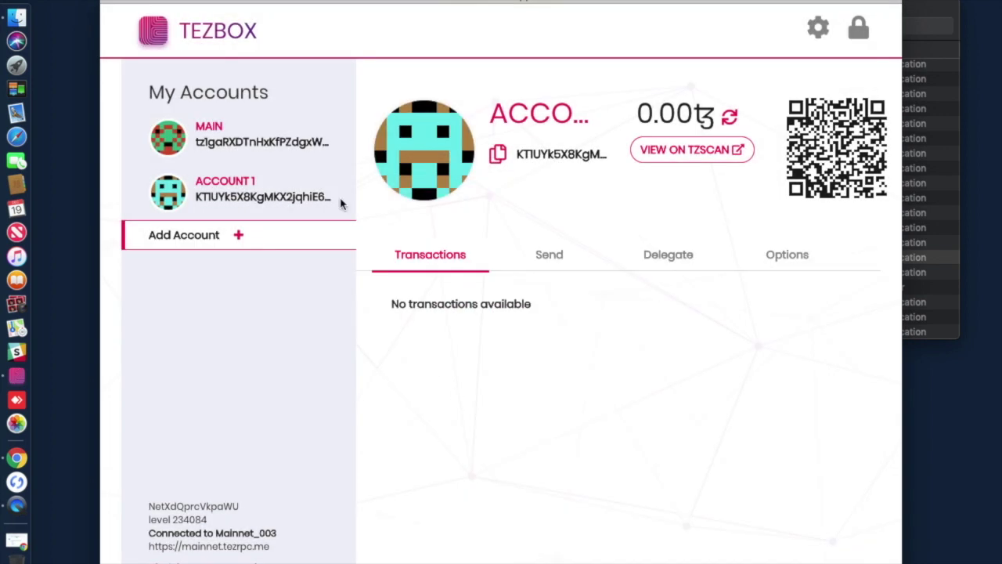
Open the send form of the MAIN account and paste the copied ACCOUNT 1 address as the destination
click(278, 149)
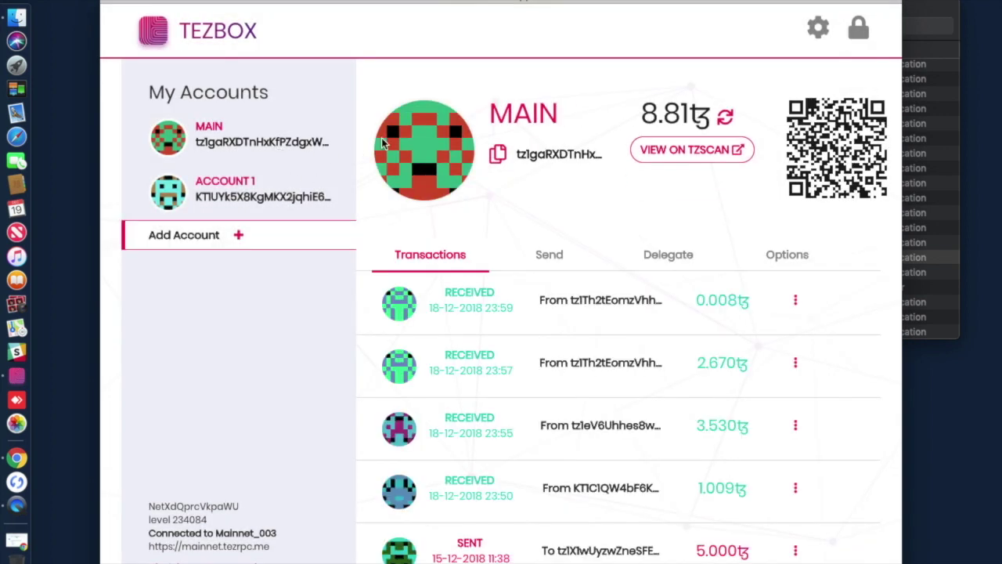
click(552, 261)
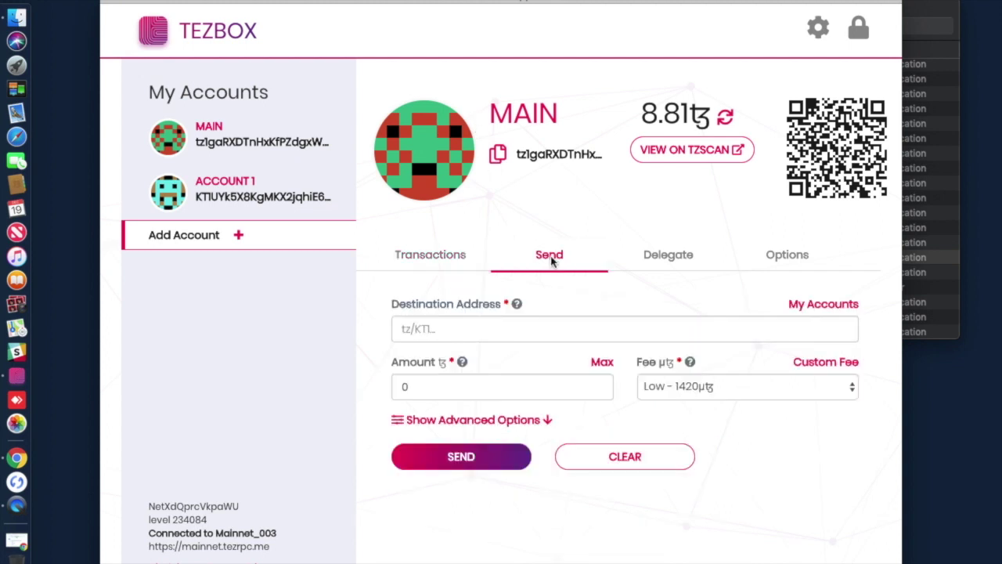
click(456, 327)
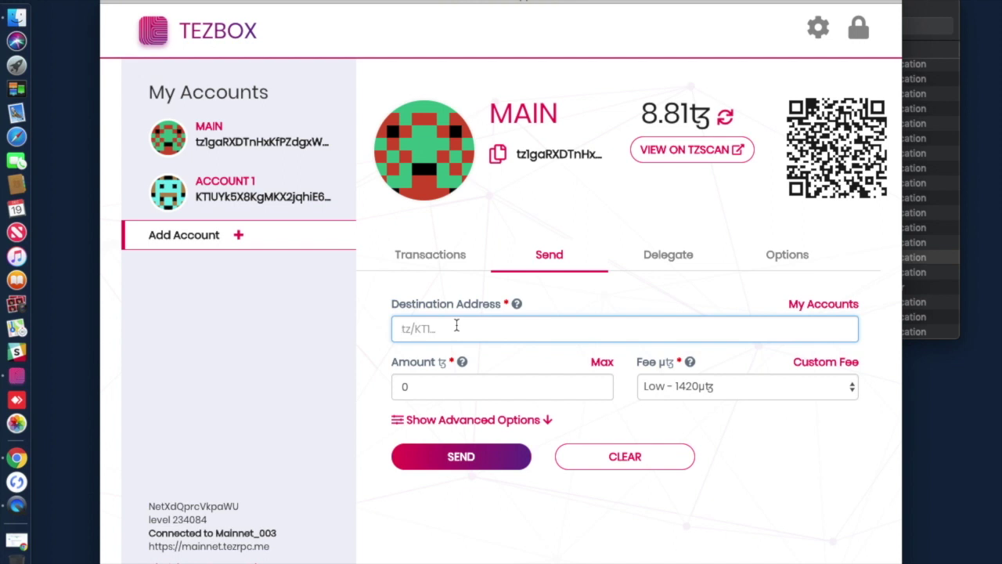
key(super+v)
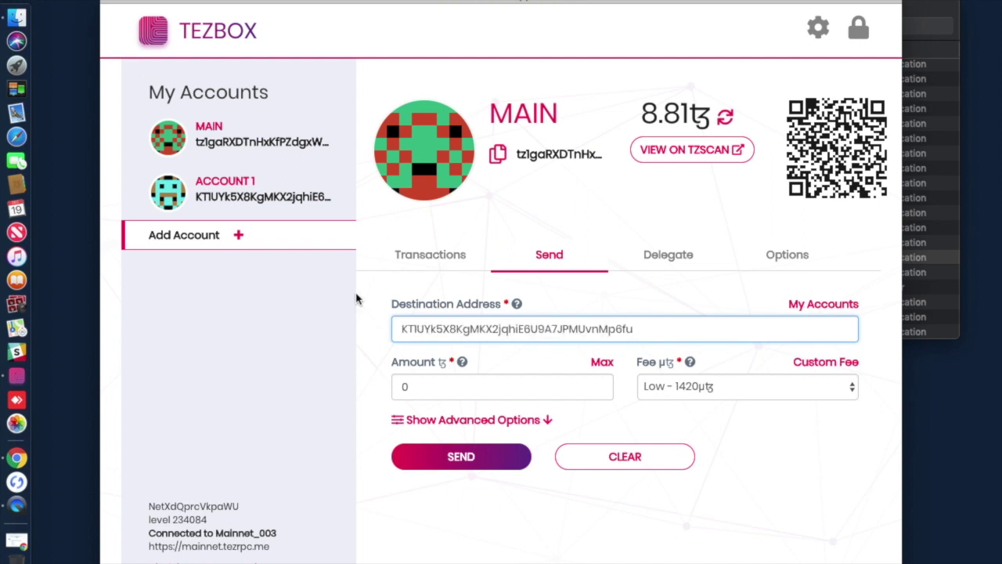
Send 5 XTZ from MAIN with the low fee, confirm the transaction, and open ACCOUNT 1 to check its balance
click(477, 386)
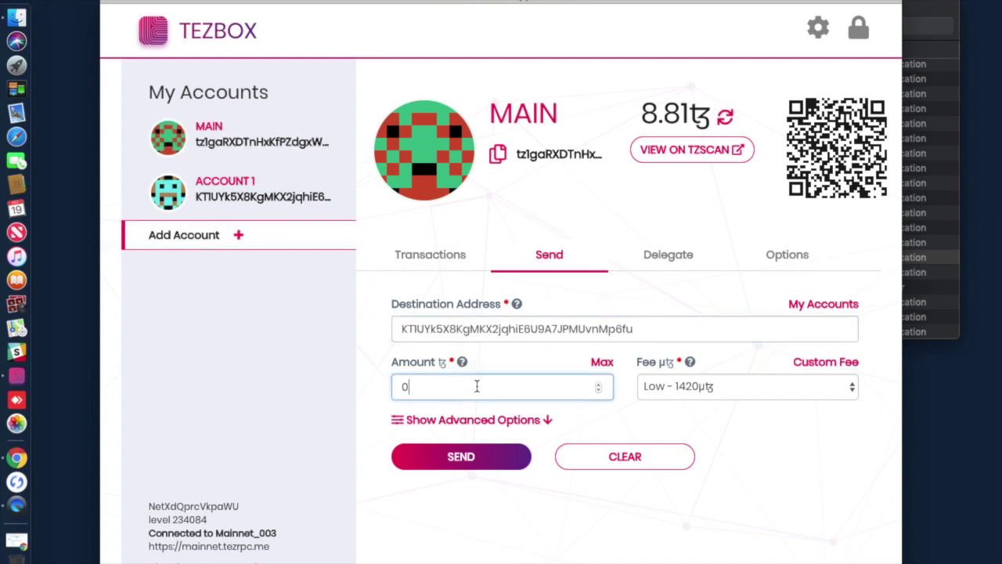
key(BackSpace)
text(5.00)
click(441, 462)
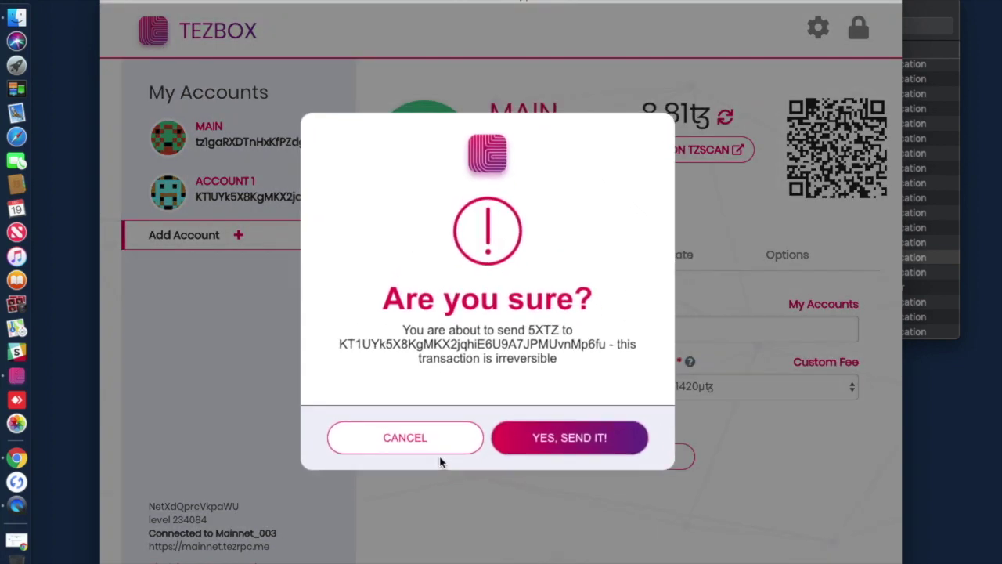
click(584, 443)
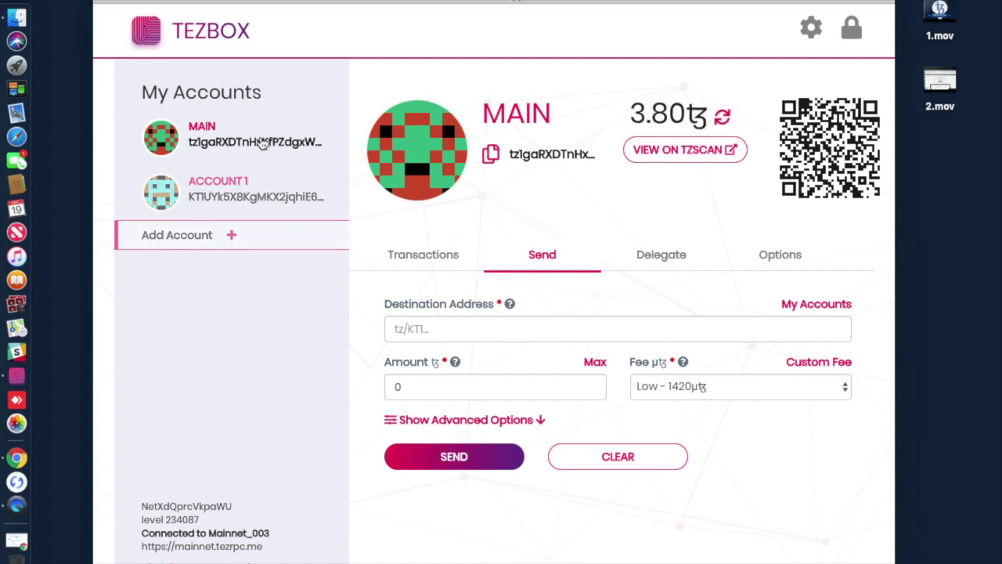
click(256, 199)
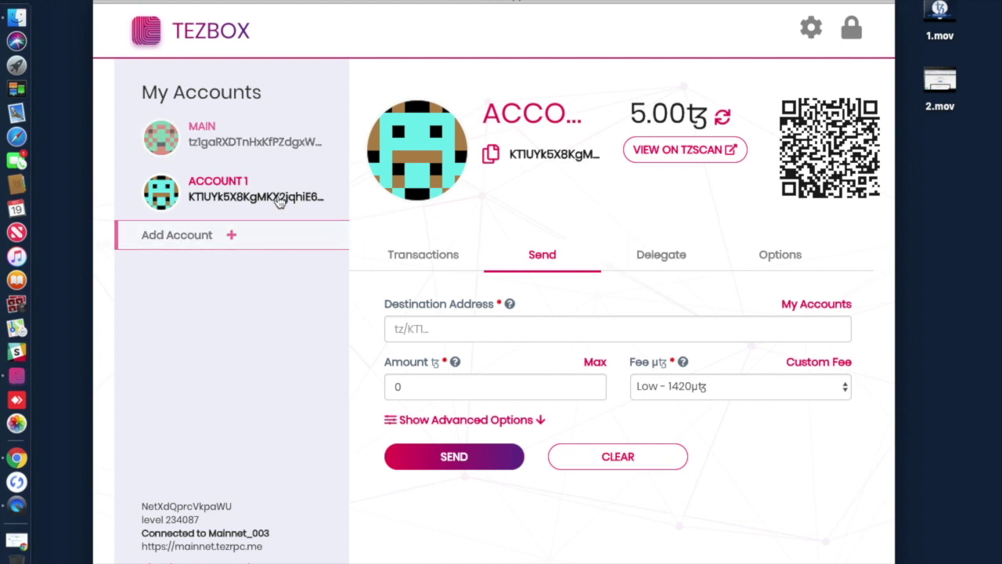
Switch to Chrome, look at the already open iBakeTezos page, and close that page
click(16, 457)
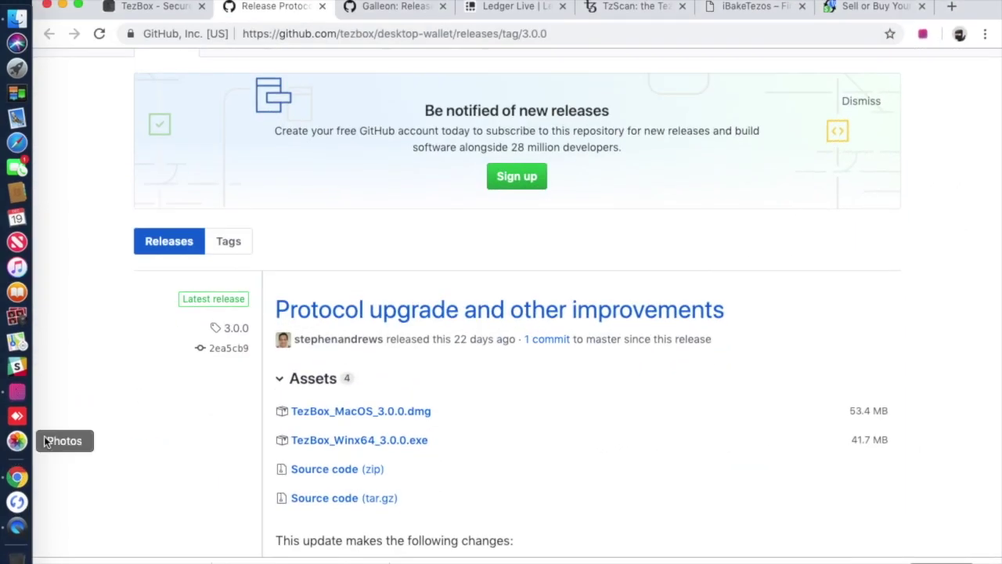
click(756, 7)
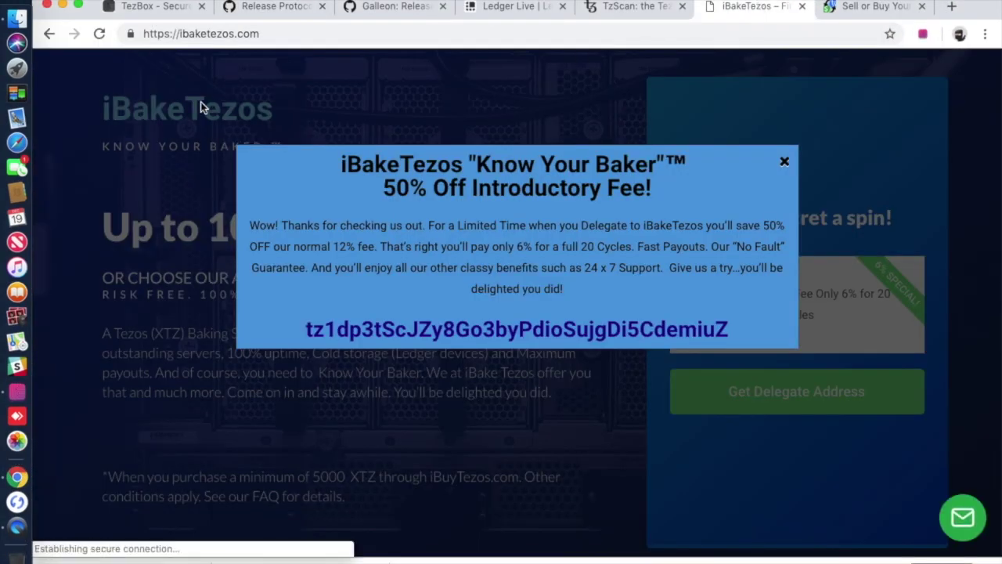
click(273, 35)
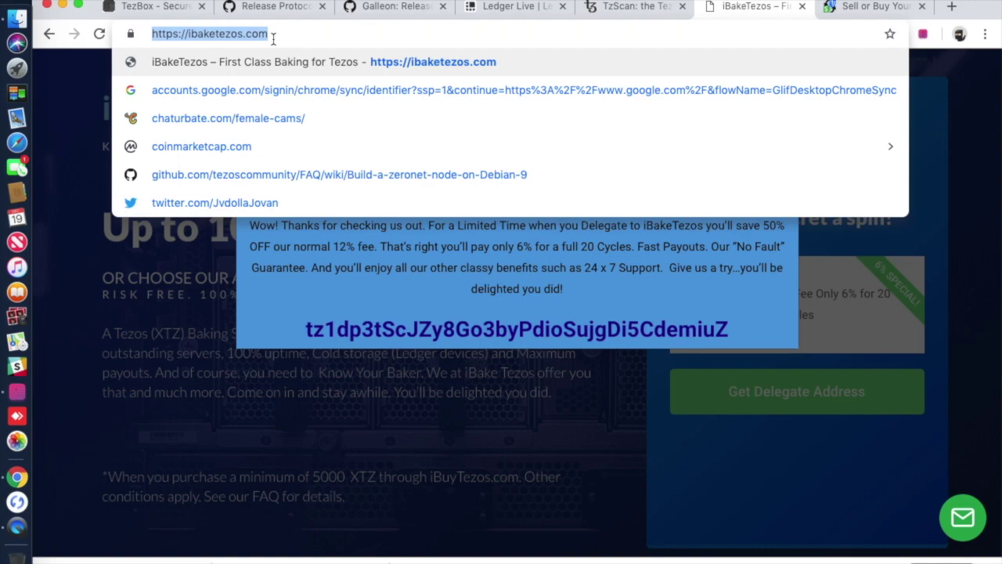
click(93, 316)
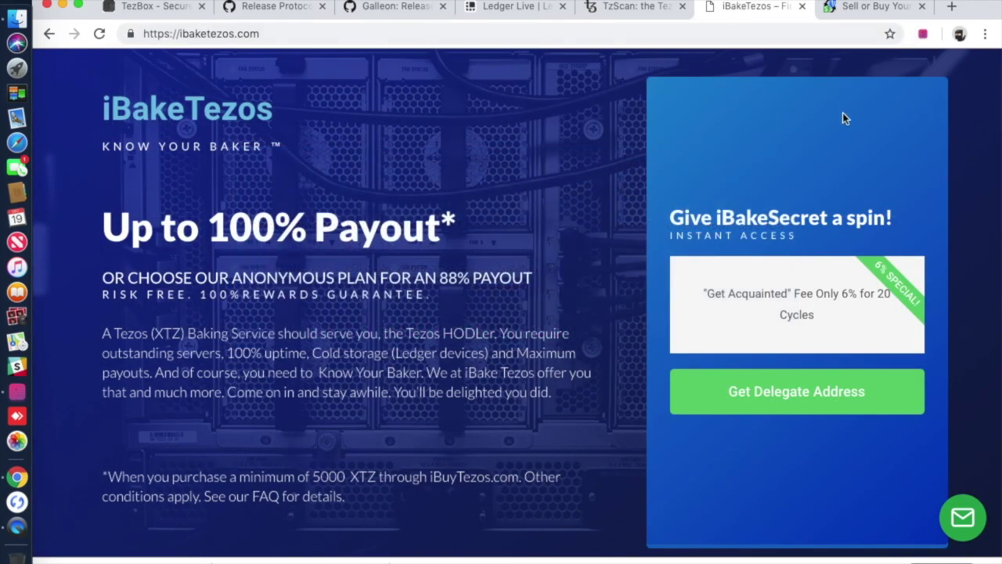
click(802, 8)
Load ibaketezos.com in a new browser tab
click(834, 7)
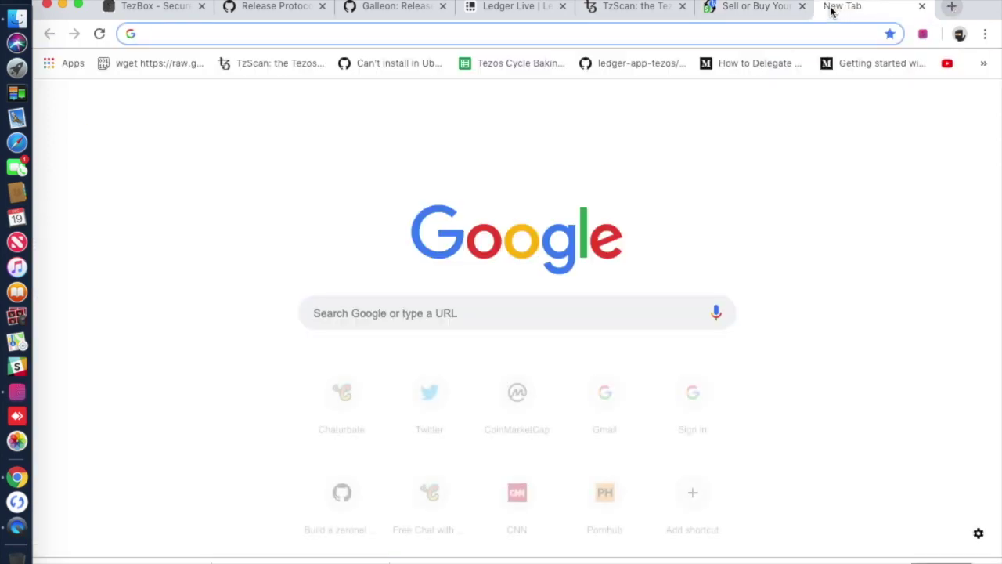
text(ibu)
key(BackSpace)
key(BackSpace)
text(aketezos.com)
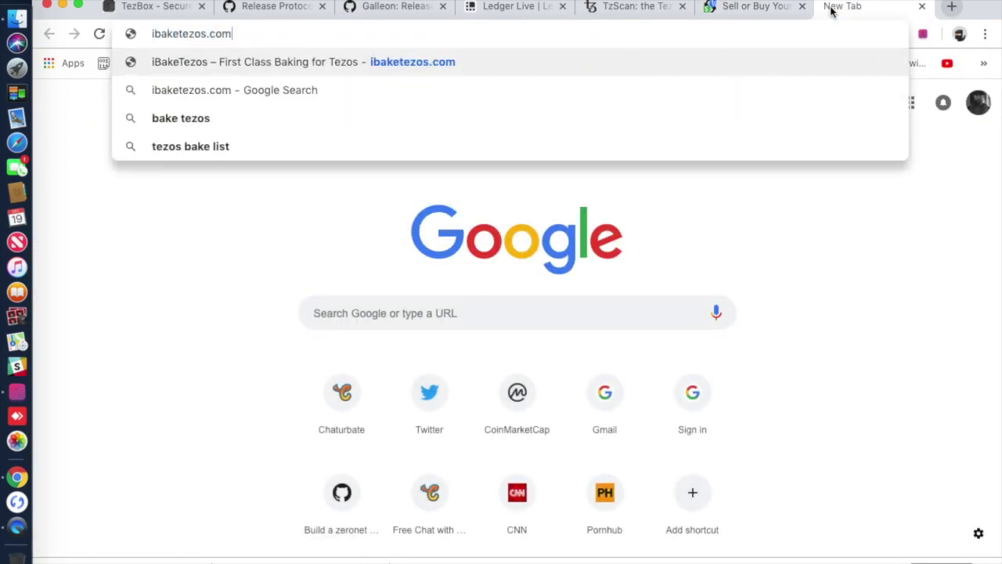
key(Return)
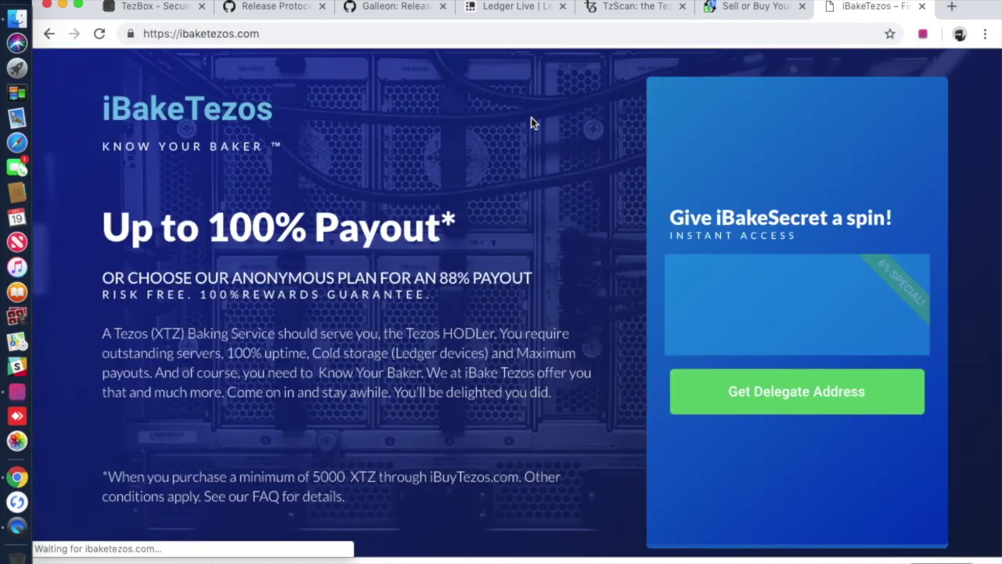
Read the iBakeTezos introductory fee offer and copy the baker's delegate address from it
scroll(489, 253, down, 5)
scroll(489, 253, up, 5)
scroll(462, 214, down, 3)
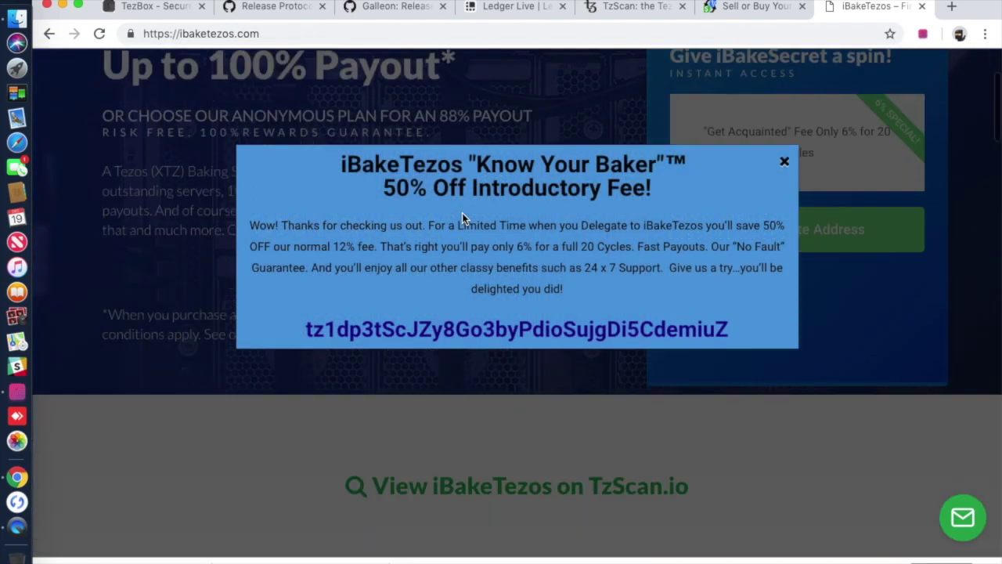
scroll(462, 215, up, 2)
scroll(462, 213, up, 1)
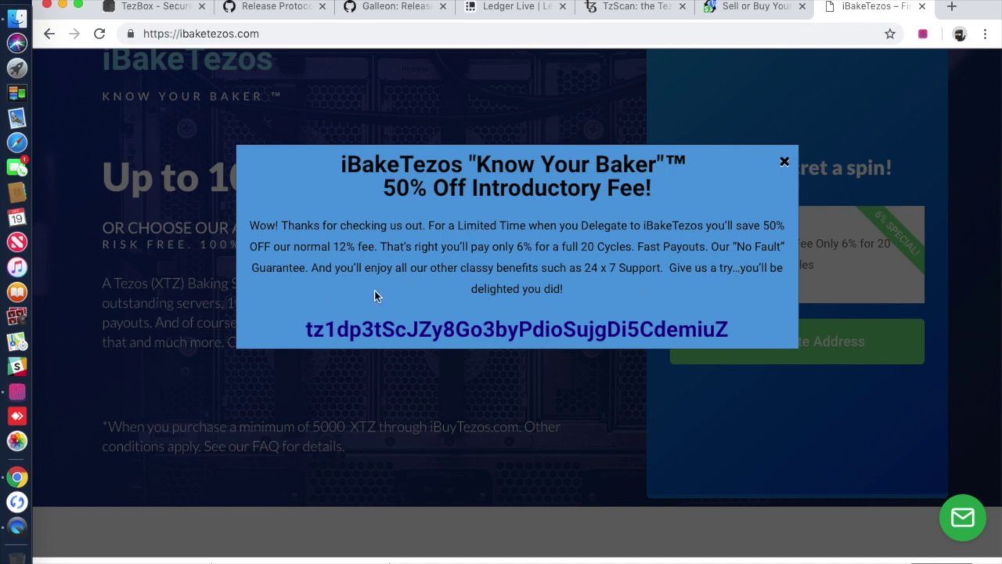
right_click(535, 330)
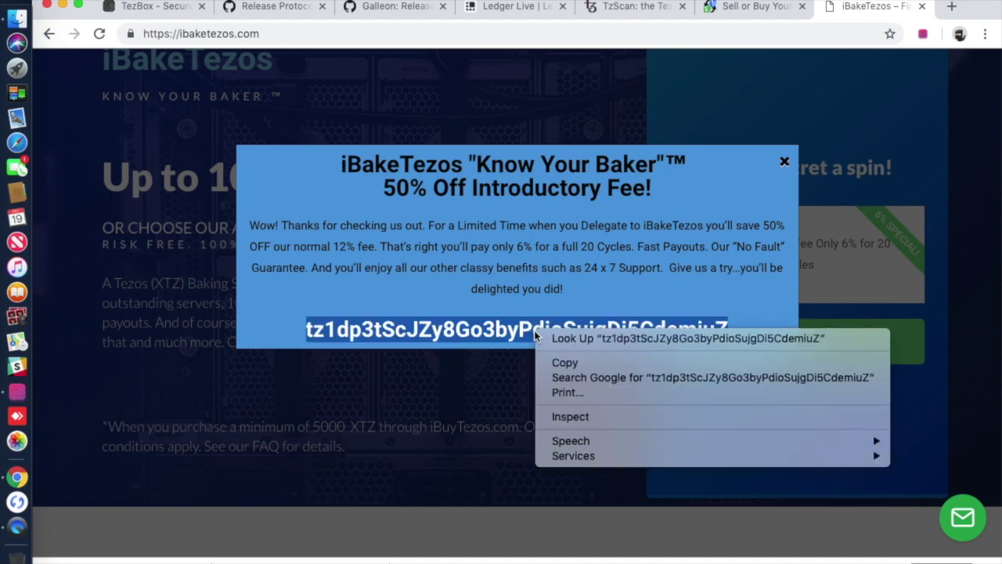
click(565, 362)
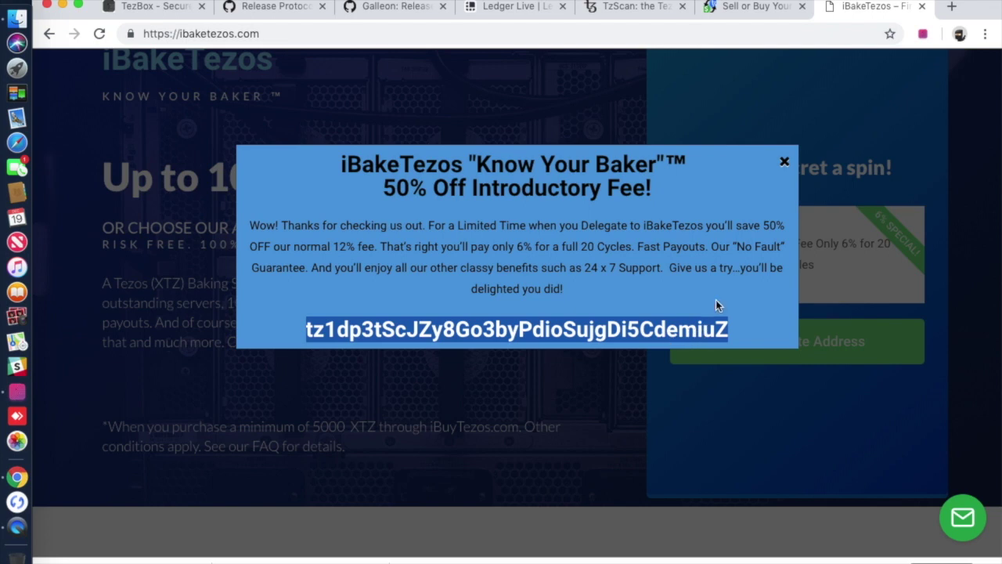
Switch to TezBox and change the title of ACCOUNT 1 to iBakeTezos Delegation Account
click(17, 391)
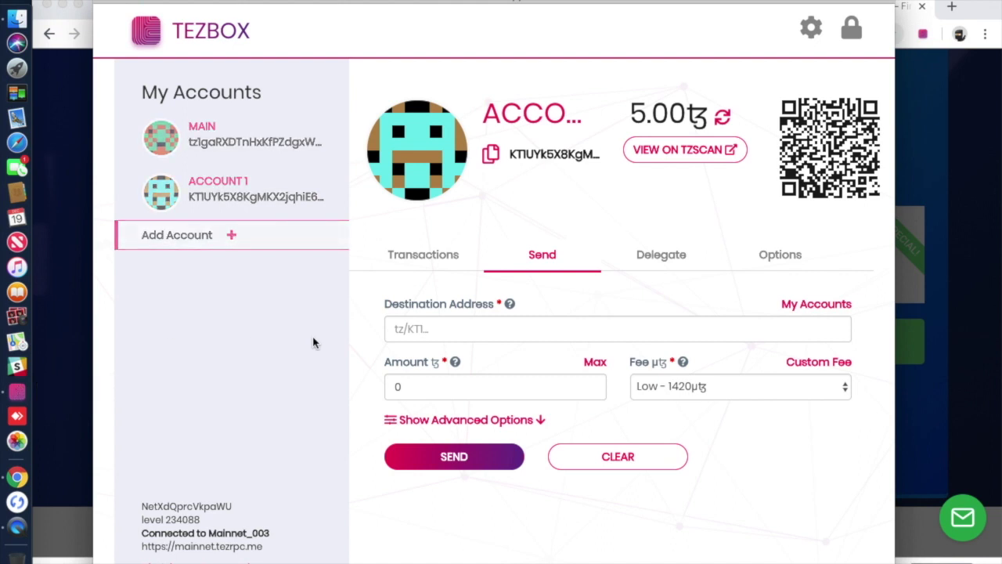
click(228, 197)
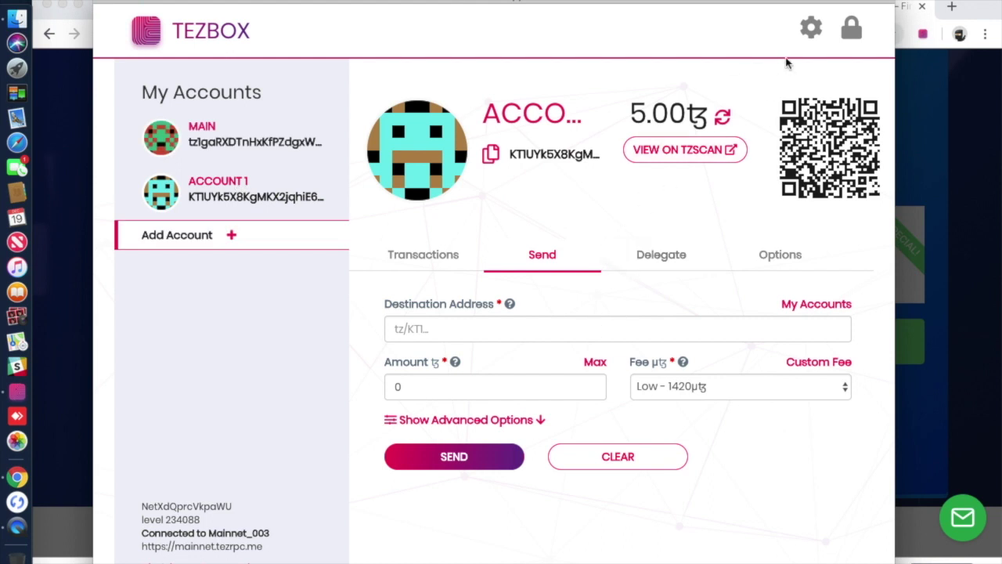
click(791, 256)
triple_click(468, 347)
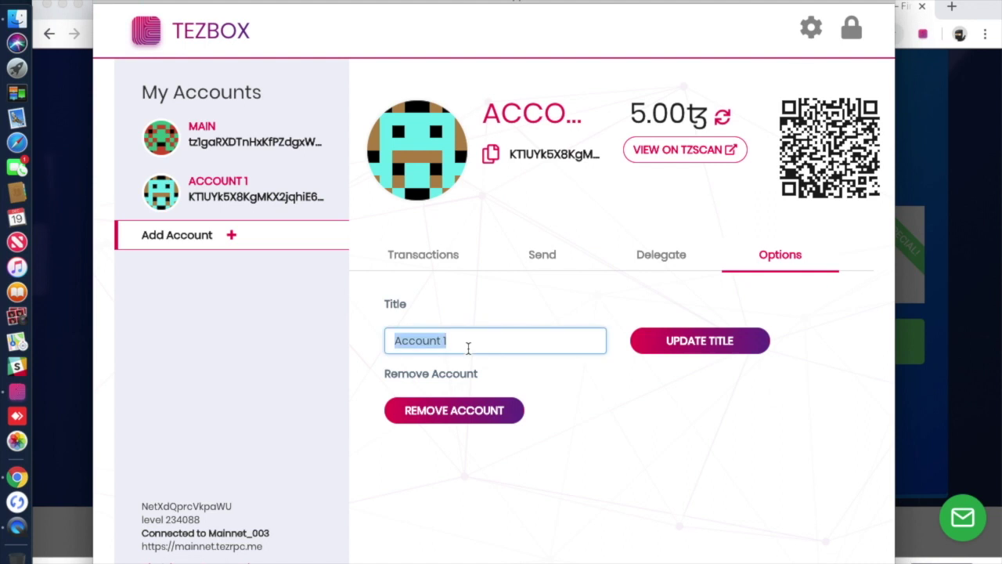
text(iB)
text(akeTe)
text(zos A)
text(ccount)
key(BackSpace)
key(BackSpace)
key(BackSpace)
key(BackSpace)
key(BackSpace)
key(BackSpace)
key(BackSpace)
text(Delegation )
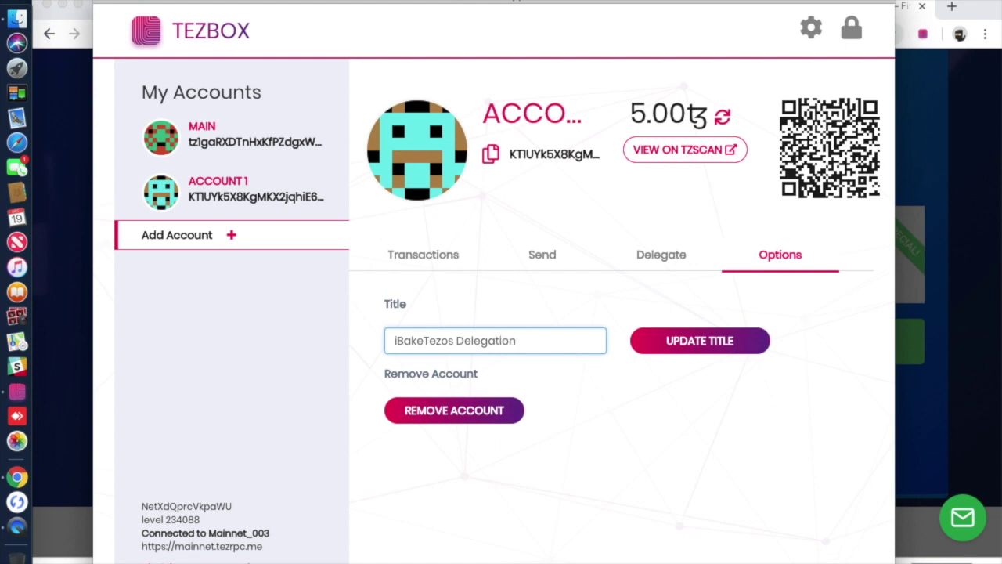
text(Account)
click(698, 352)
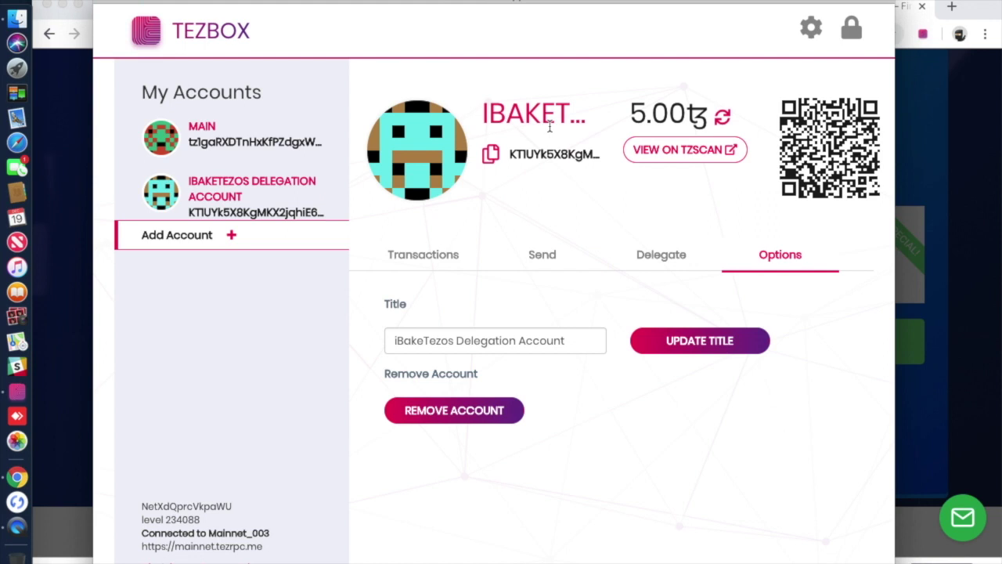
Choose the Custom delegate option for the renamed account and paste the copied iBakeTezos delegate address
click(664, 259)
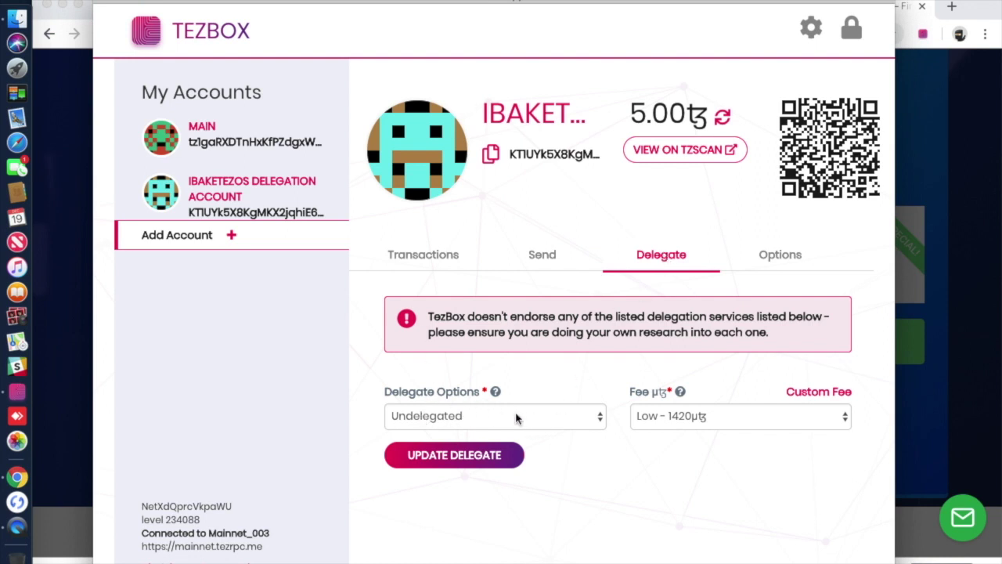
click(581, 421)
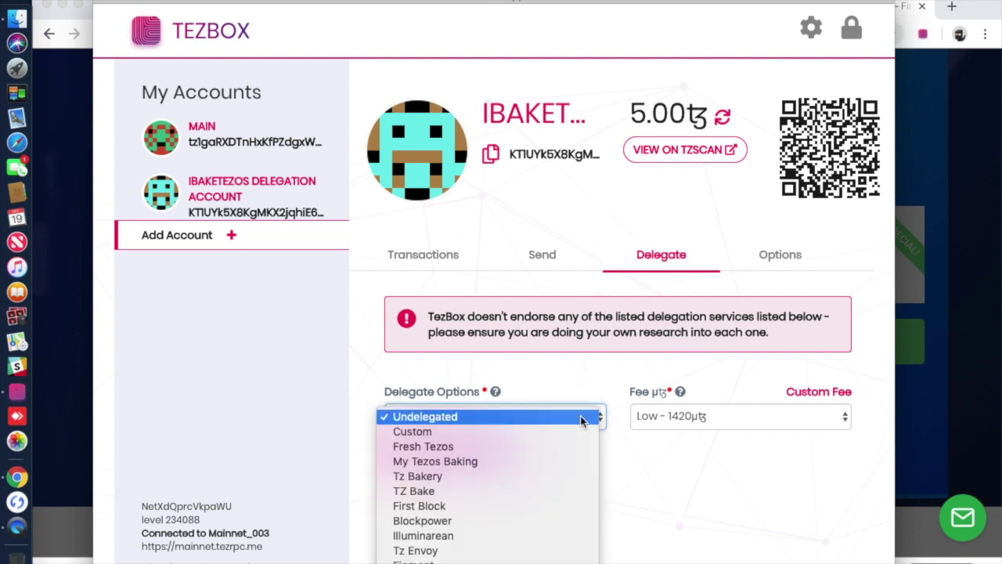
click(521, 429)
click(455, 474)
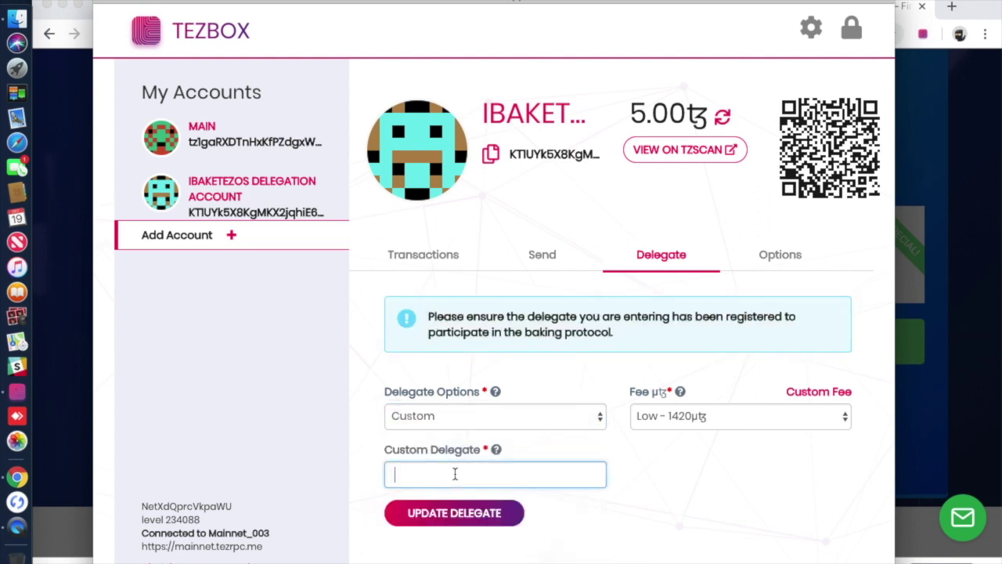
key(super+v)
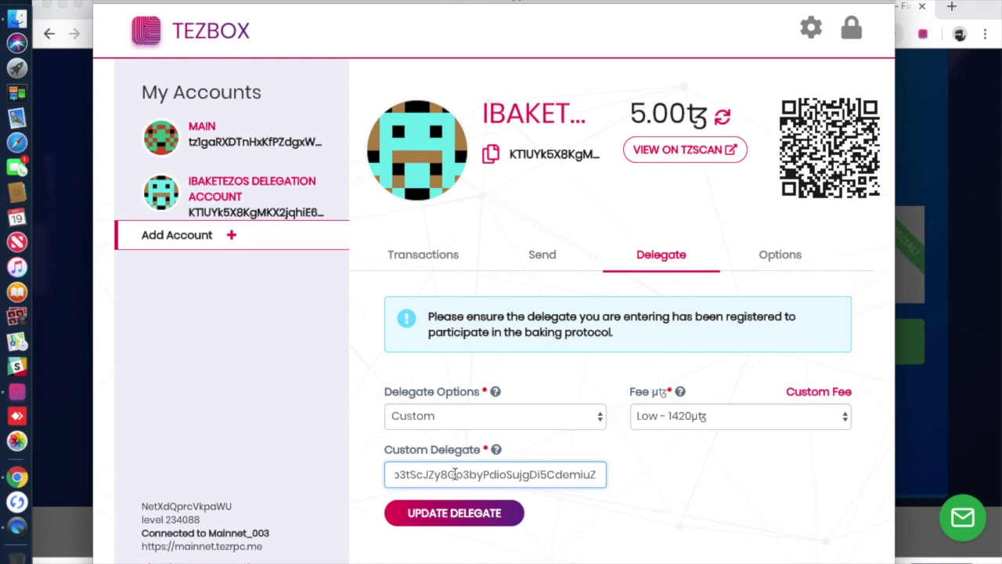
Examine the start of the pasted delegate address and compare it with the address shown on the iBakeTezos website
key(Left)
key(Left)
key(Left)
key(Left)
key(Left)
key(Left)
key(Left)
key(Left)
key(Left)
key(Left)
key(Left)
key(Left)
key(Left)
key(Left)
key(Left)
key(Left)
key(Left)
key(Left)
key(Left)
key(Left)
key(Left)
key(Left)
key(Left)
key(Left)
key(Left)
key(Left)
key(Left)
key(Left)
key(Left)
key(Left)
key(Left)
key(Left)
key(Left)
key(Left)
key(Left)
key(Left)
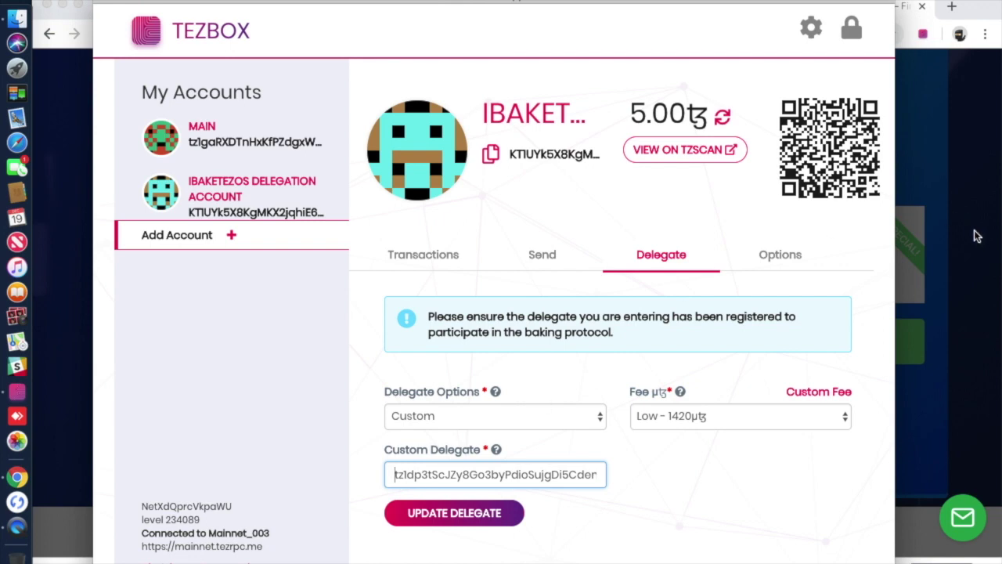
click(975, 153)
double_click(418, 329)
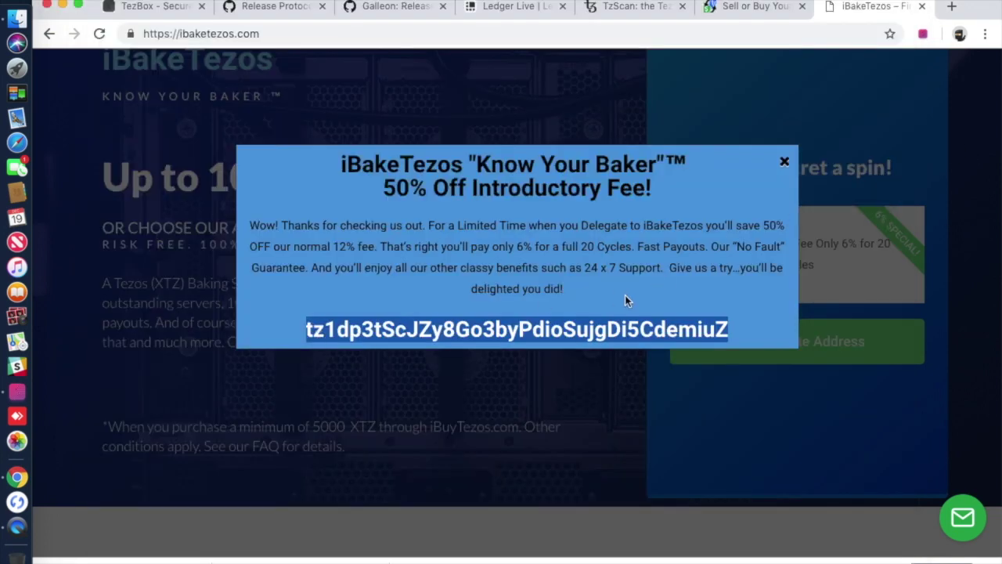
Switch back to TezBox, submit the custom delegate for the account, and dismiss the confirmation
click(17, 391)
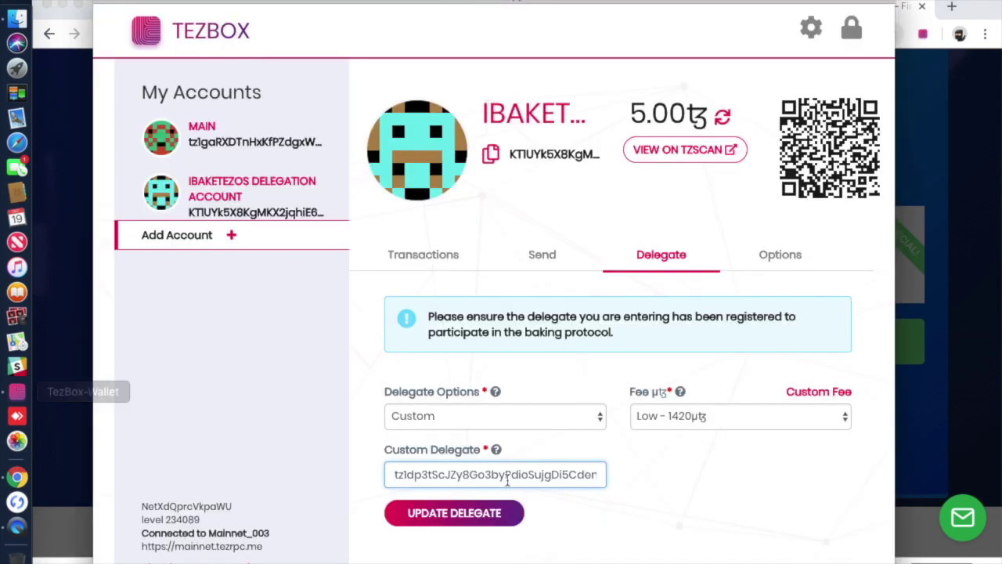
click(453, 513)
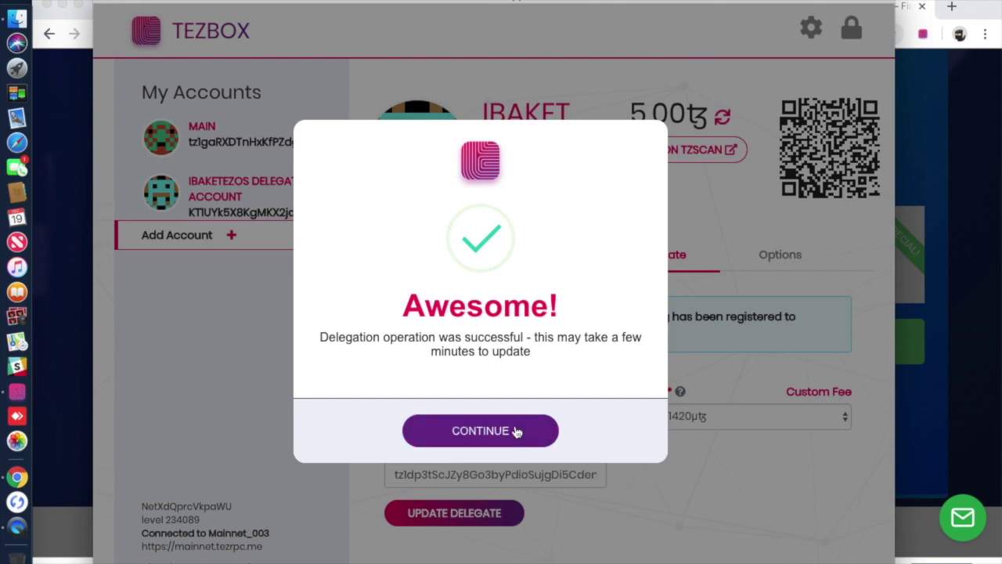
click(480, 432)
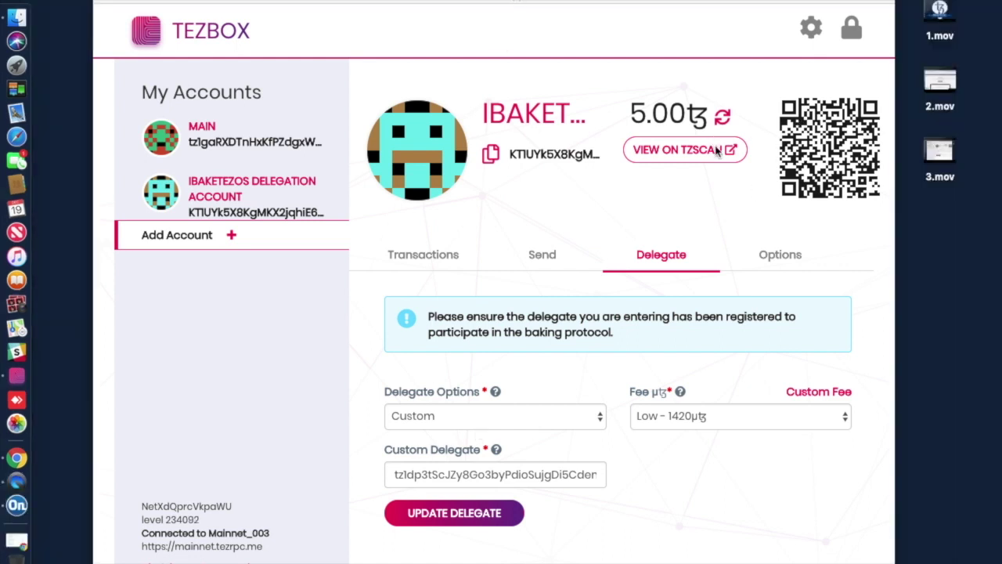
View the delegation account on TzScan and examine its delegations
click(671, 151)
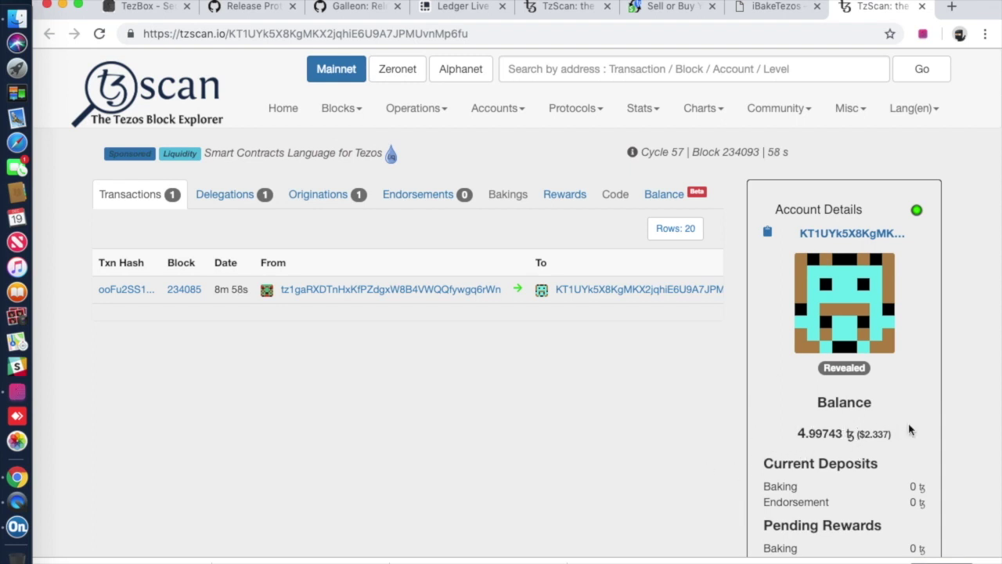
click(227, 195)
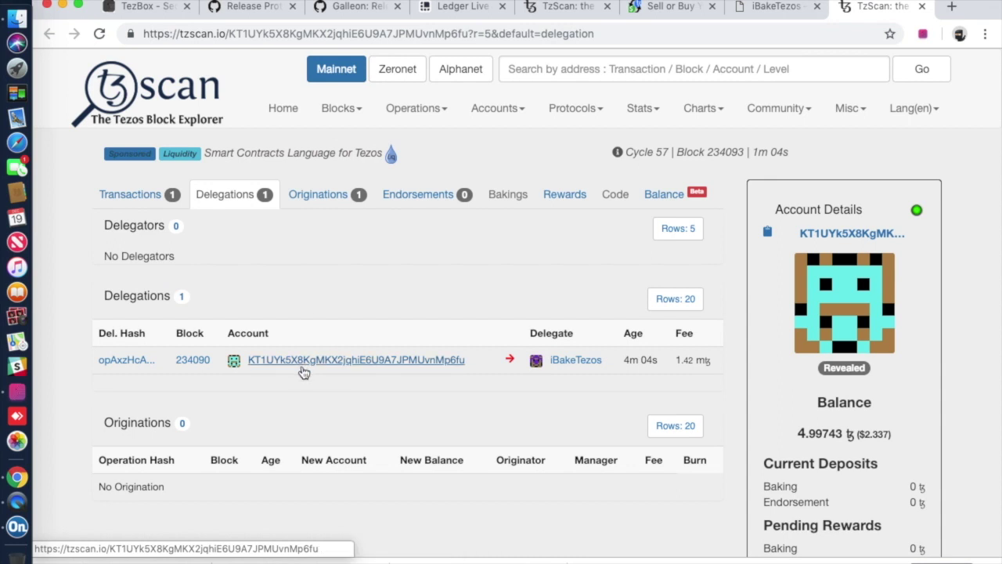
Open the iBakeTezos baker's page from the account's delegation entry and look through its transactions and balances
click(576, 367)
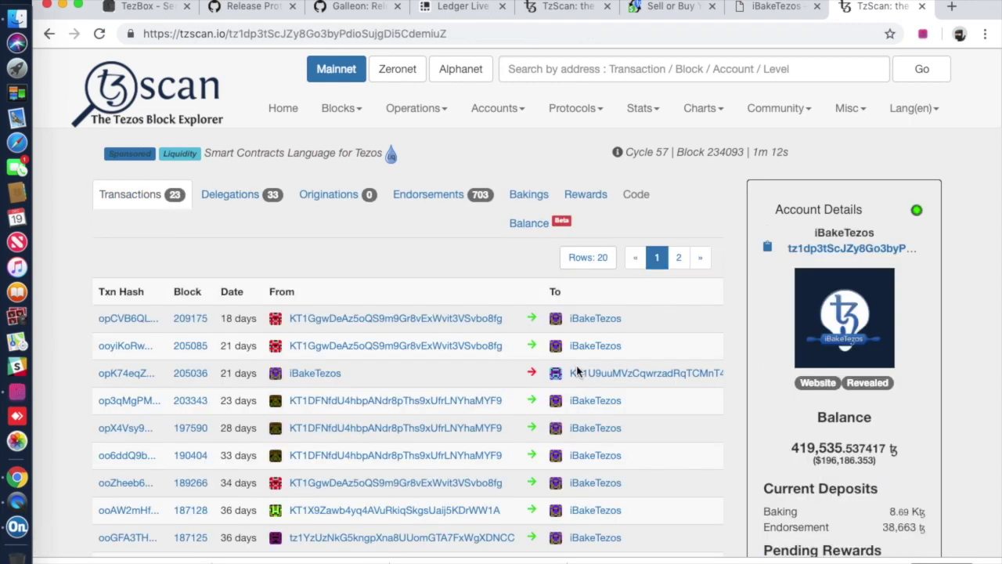
scroll(577, 371, down, 2)
scroll(577, 370, down, 7)
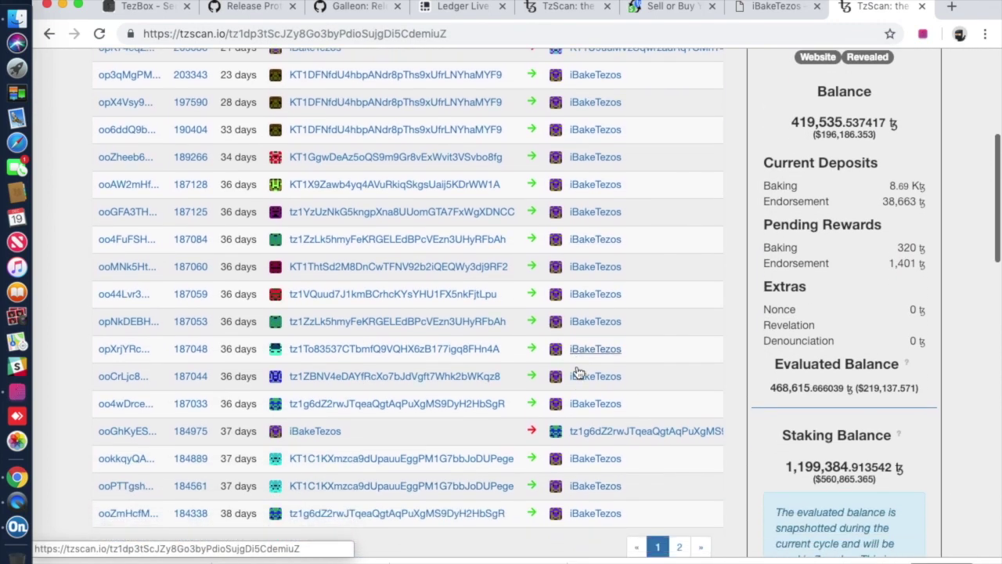
scroll(577, 371, up, 8)
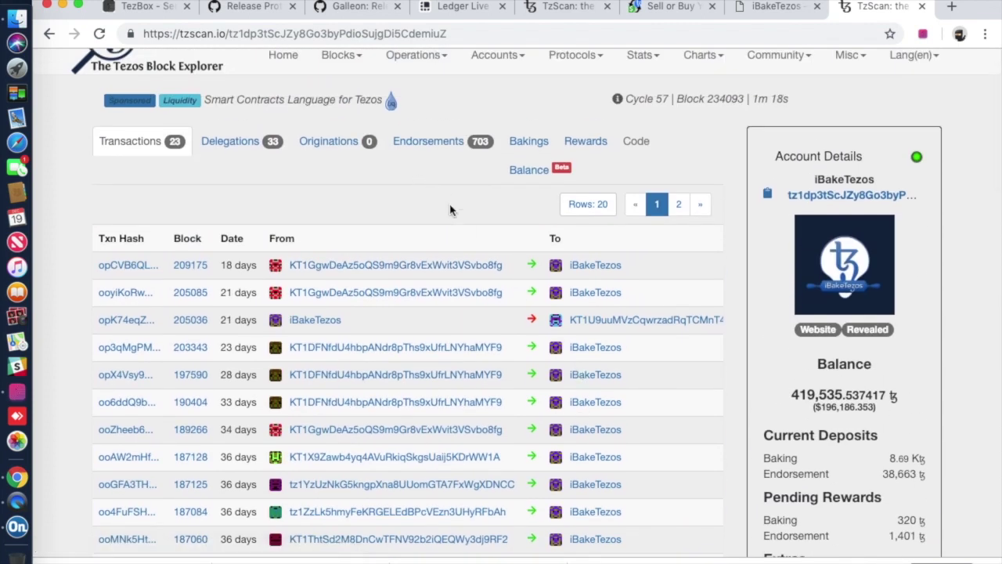
Switch to TezBox, open the send form for the delegation account, and return to the TzScan home page
click(19, 393)
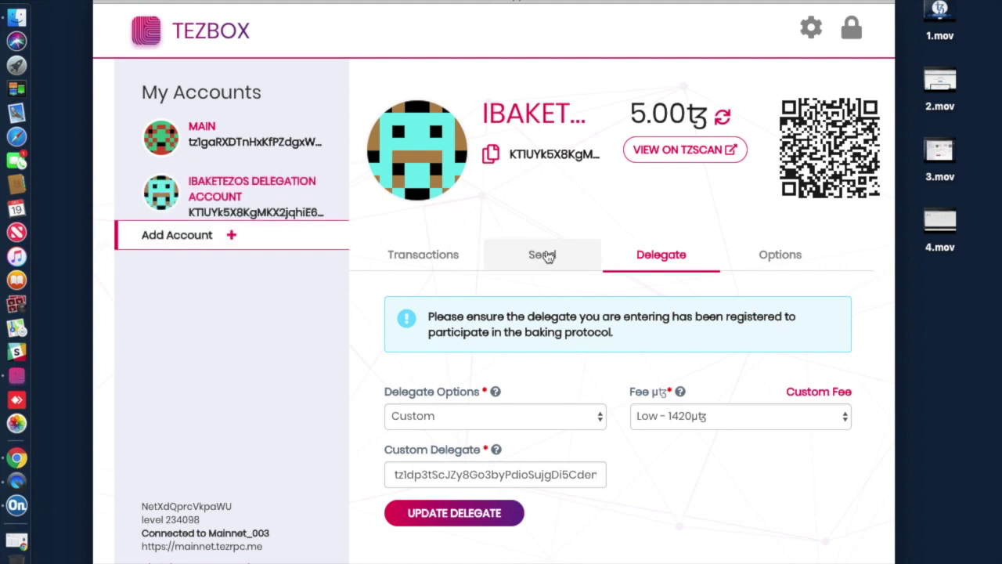
click(546, 257)
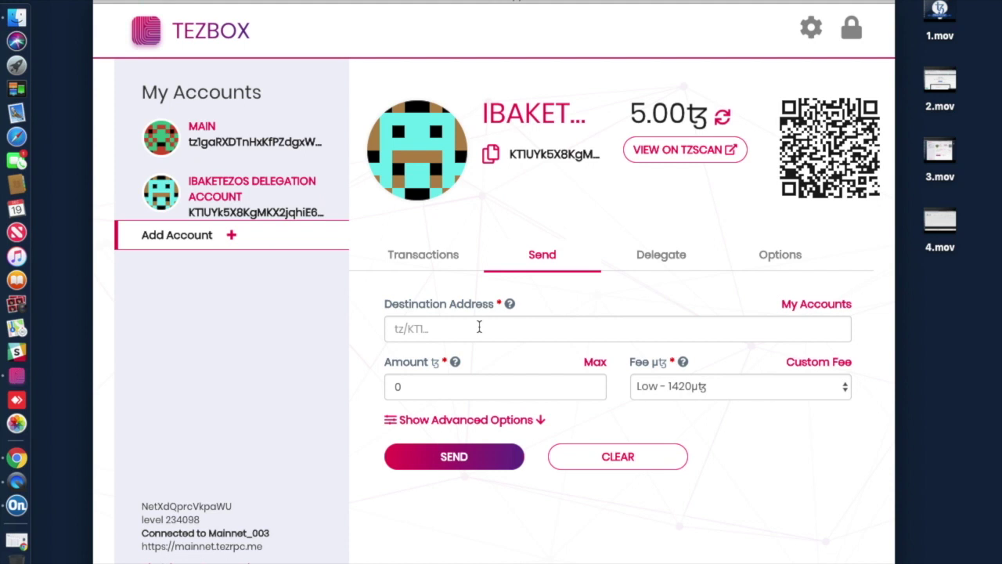
click(16, 459)
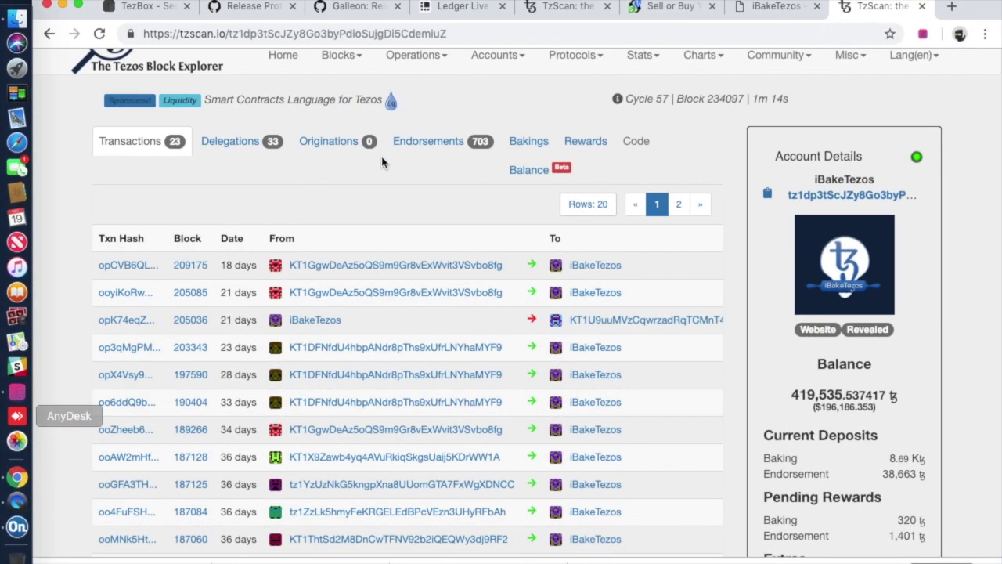
scroll(291, 227, up, 2)
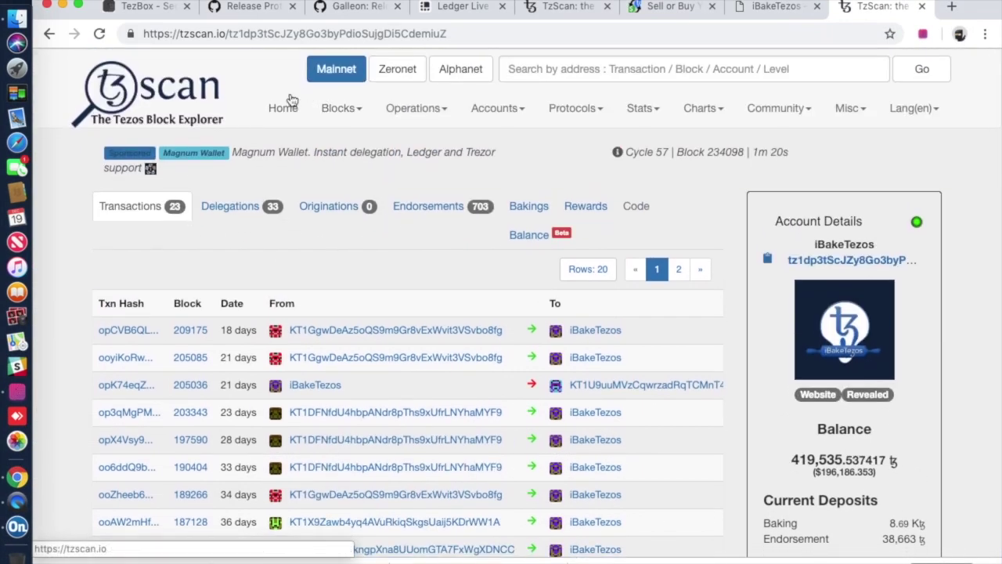
click(280, 107)
Examine the transactions of the recent blocks 234098 and 234097, returning to the TzScan home page after each
scroll(365, 232, down, 5)
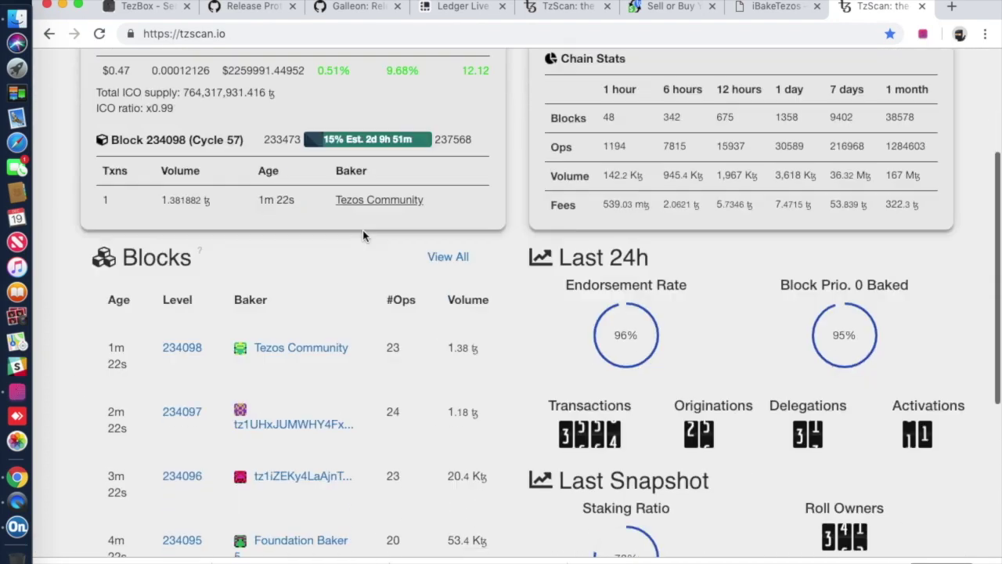
click(181, 253)
scroll(192, 264, up, 5)
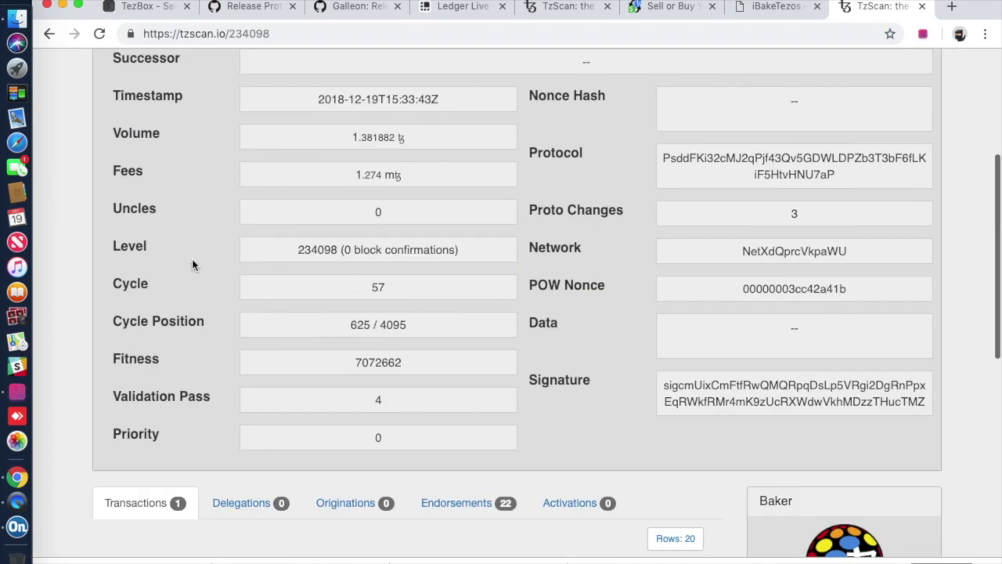
click(49, 34)
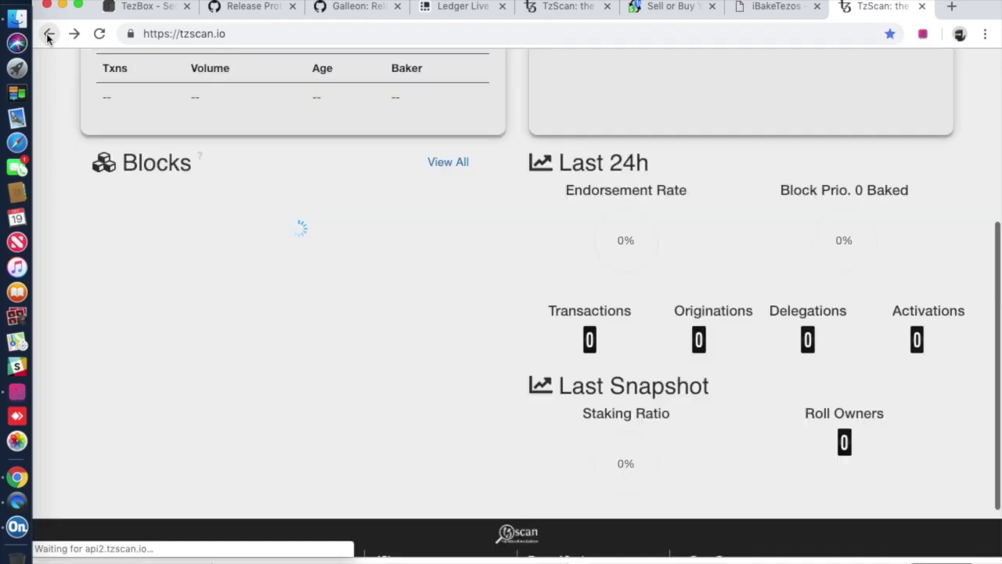
scroll(169, 327, down, 2)
click(186, 207)
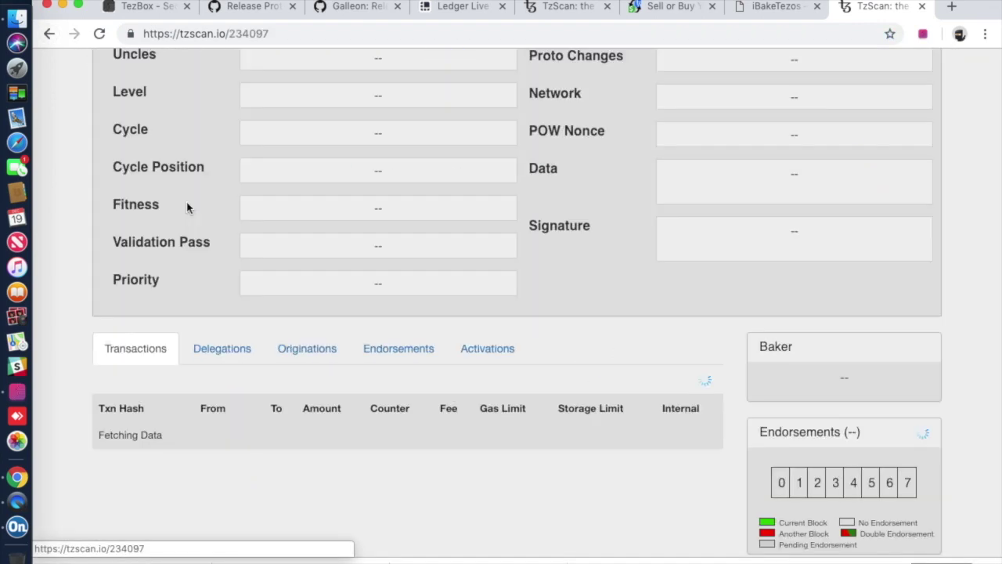
scroll(327, 255, down, 2)
scroll(326, 256, up, 2)
click(52, 34)
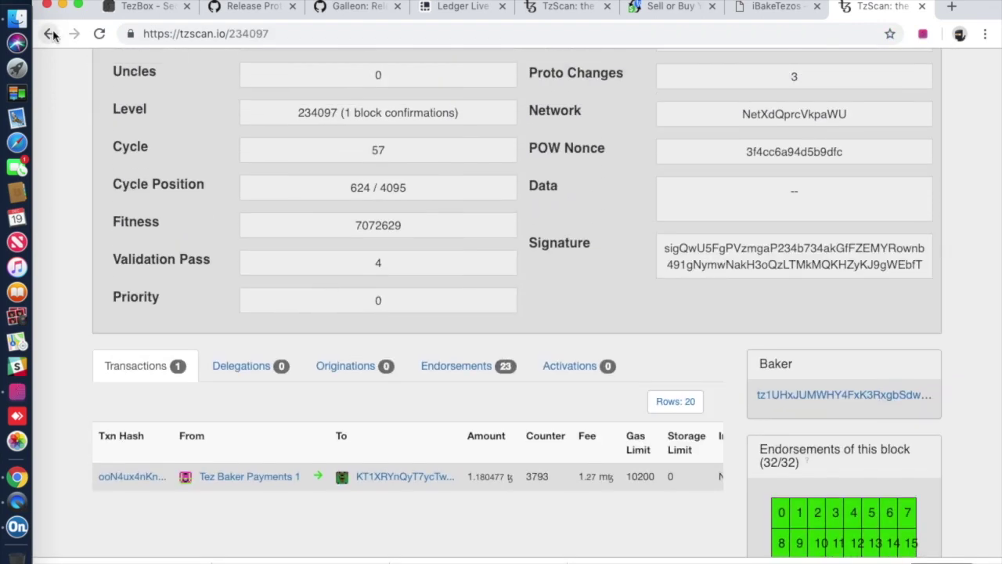
scroll(234, 369, down, 2)
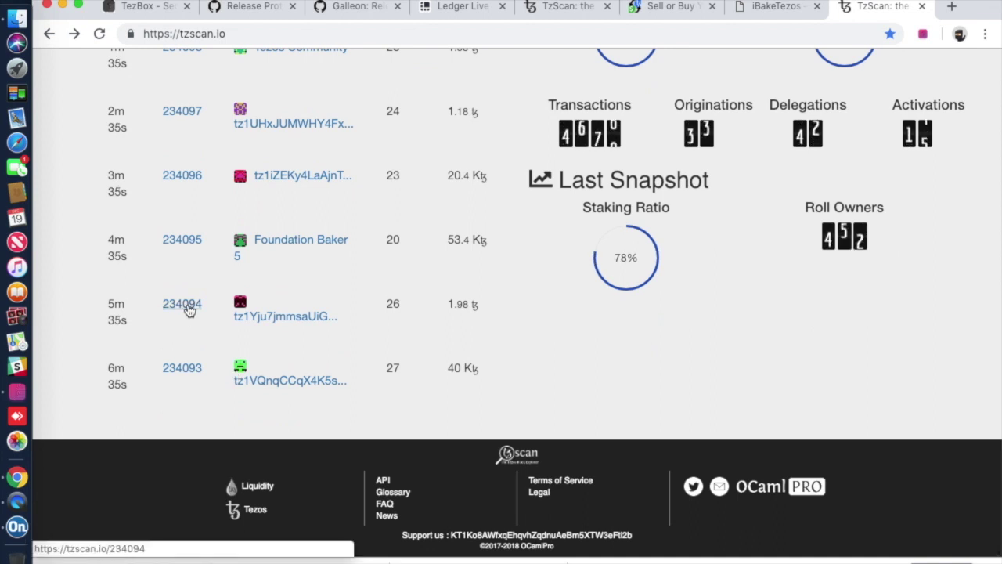
Open block 234095, view the recipient account of its Tez Baker Payments 1 transaction, and copy that account's address
click(175, 243)
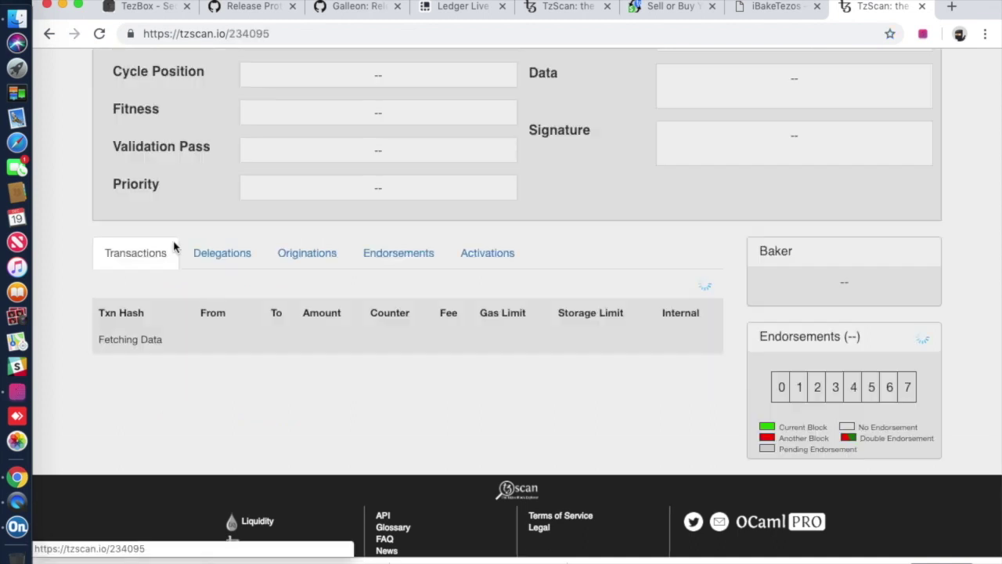
scroll(273, 317, down, 2)
scroll(352, 407, down, 1)
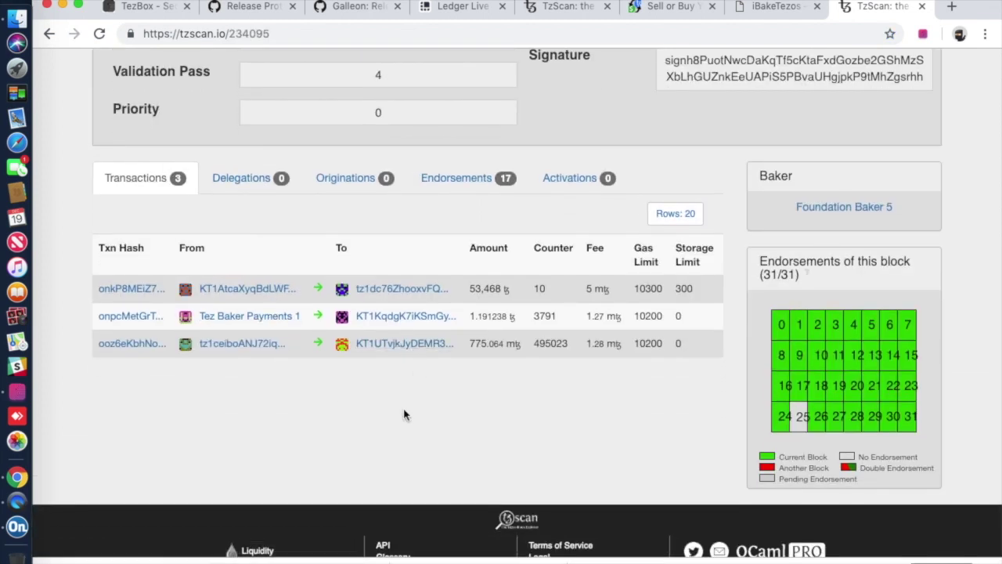
click(405, 317)
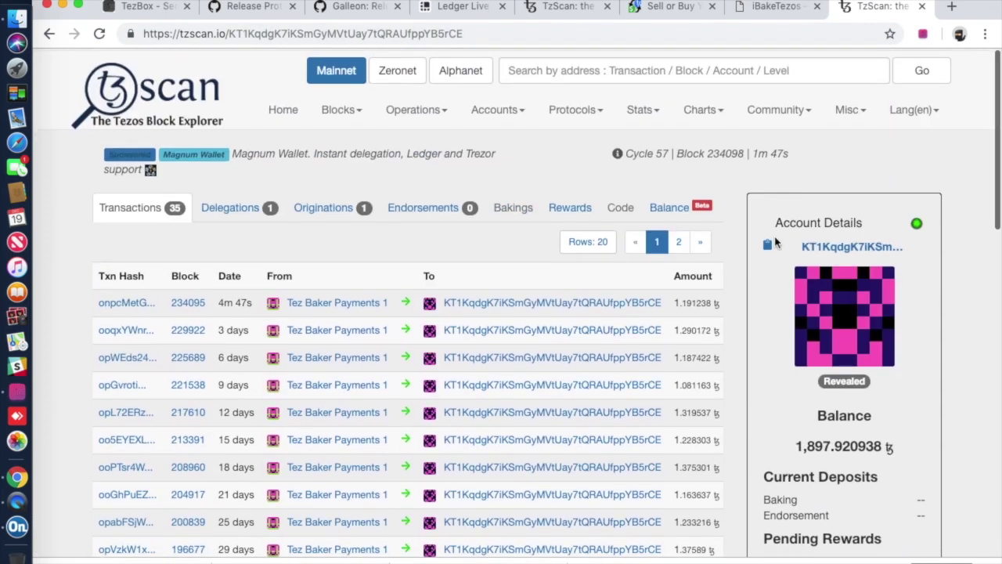
right_click(848, 248)
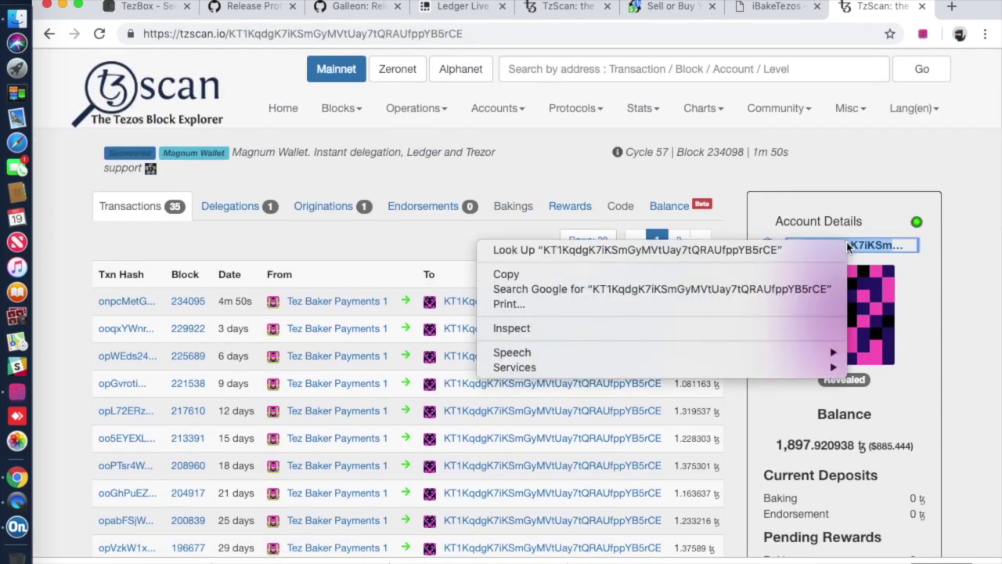
click(750, 273)
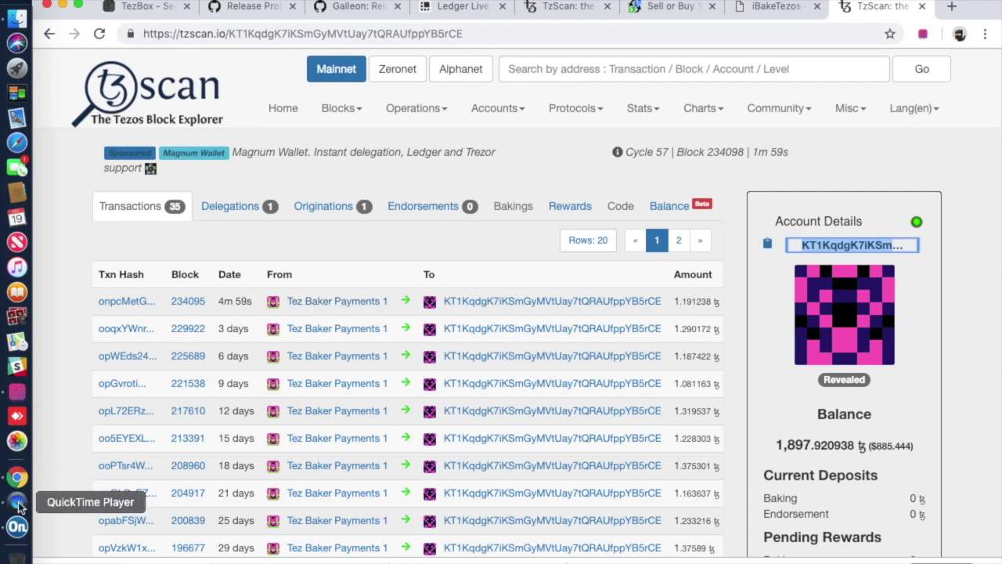
Switch to TezBox and fill in the send form with the copied destination address, an amount of 1.5, and the Medium - 1500 fee
click(17, 391)
click(437, 324)
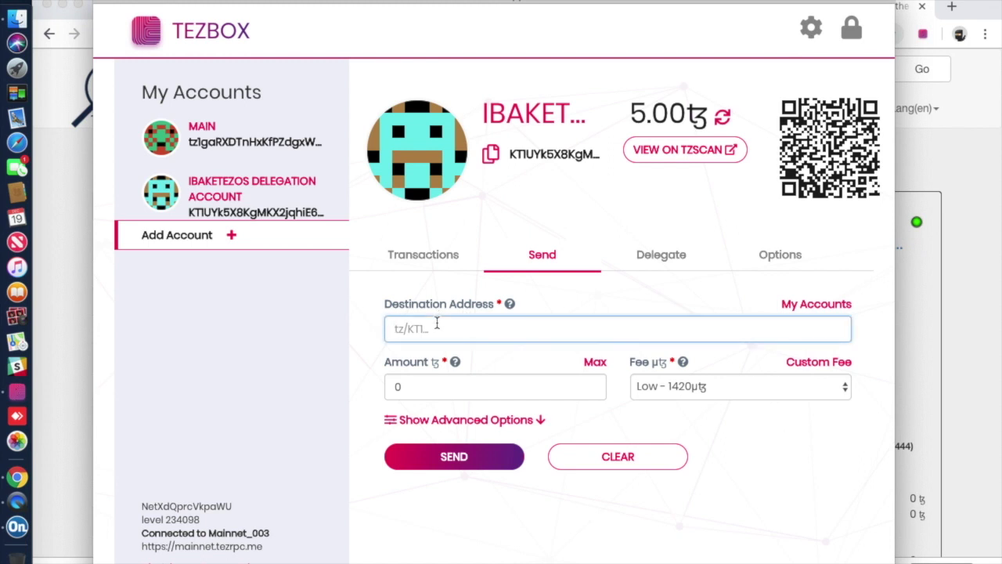
key(super+v)
click(460, 382)
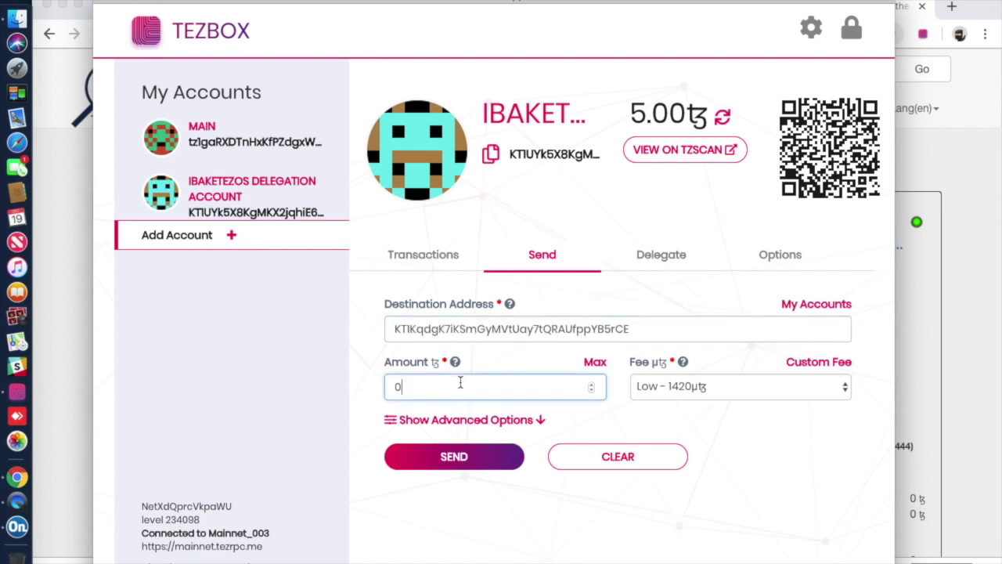
key(BackSpace)
text(1.5)
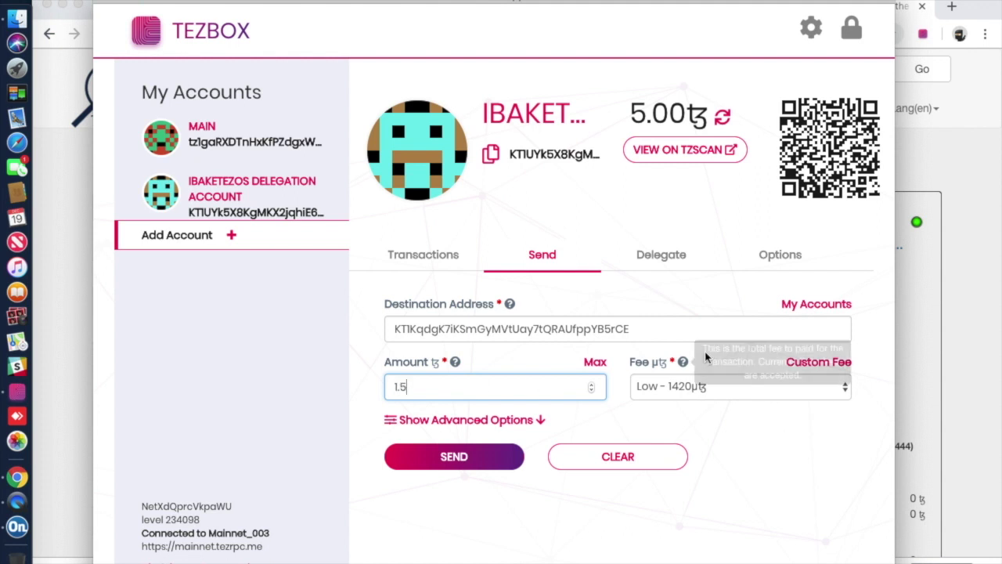
click(739, 393)
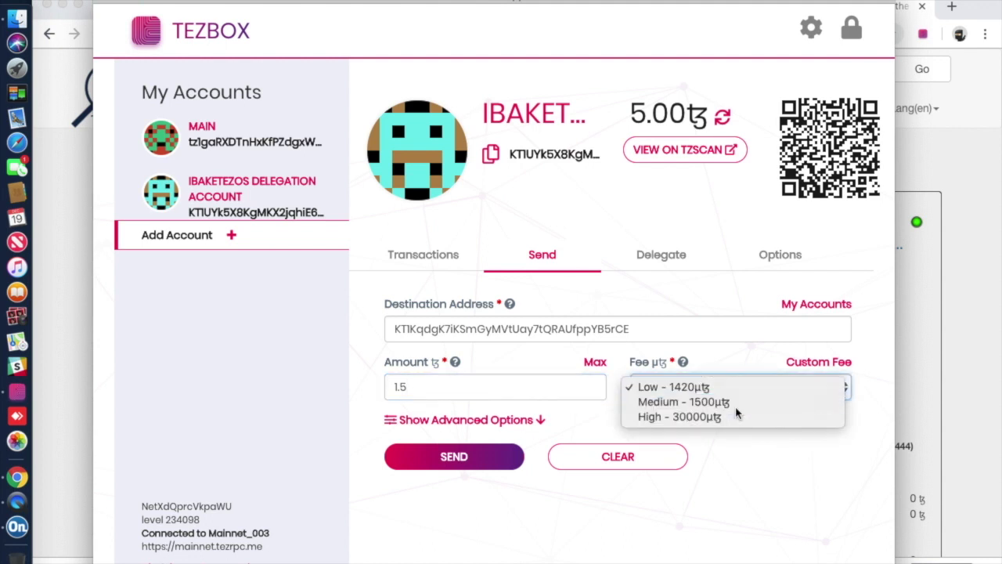
click(738, 402)
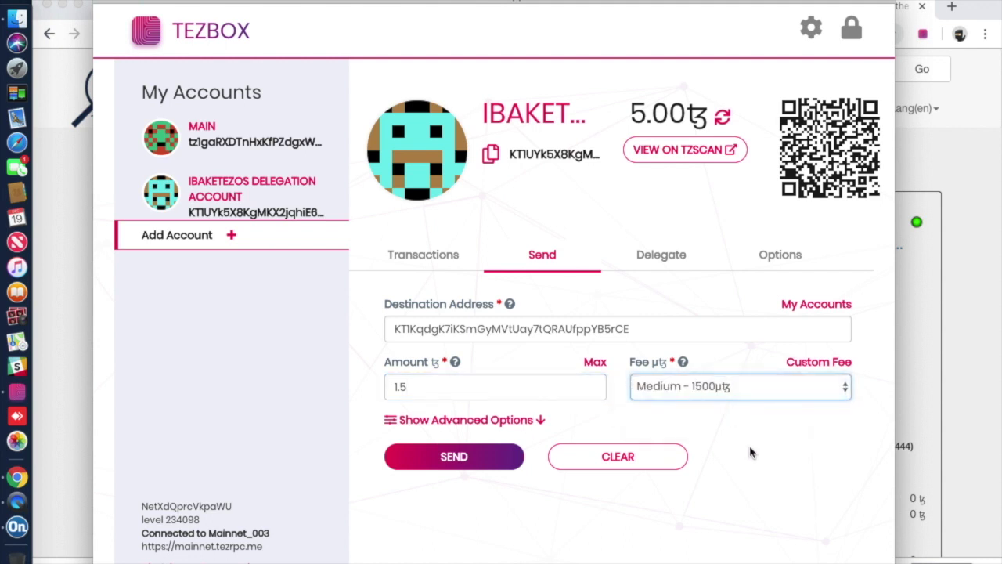
Send the 1.5 XTZ transaction, approve the irreversible transfer, and dismiss the confirmation
click(445, 464)
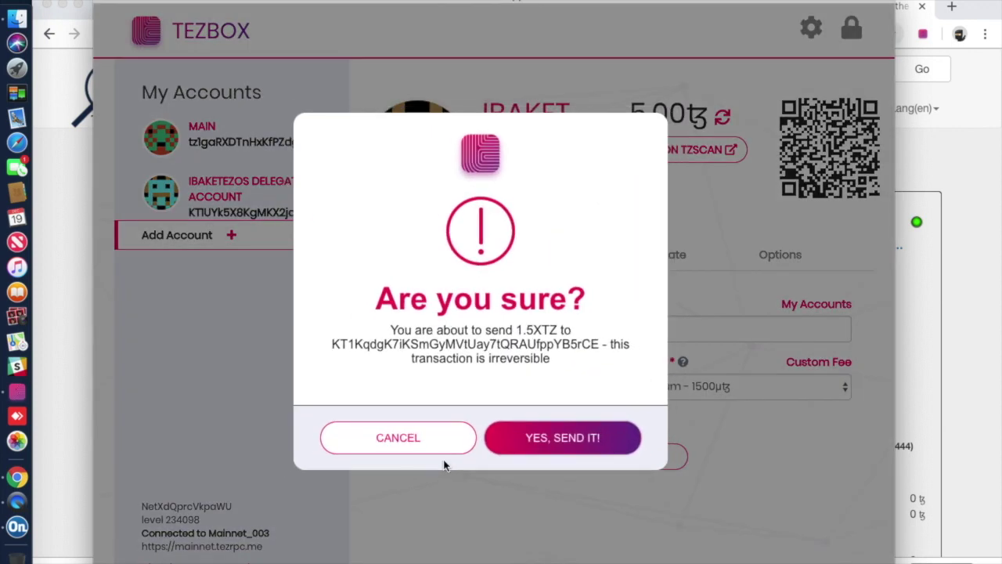
click(573, 443)
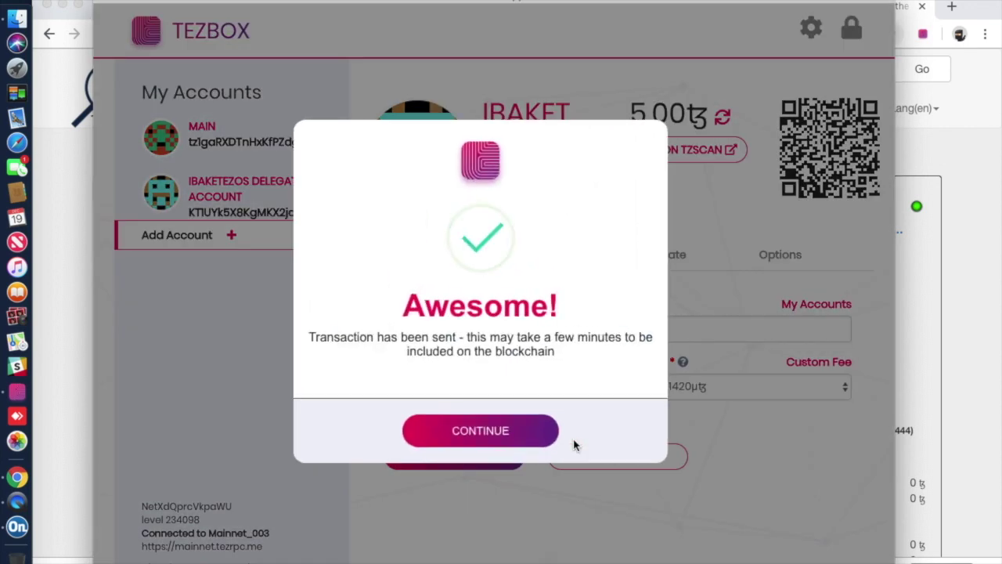
click(481, 431)
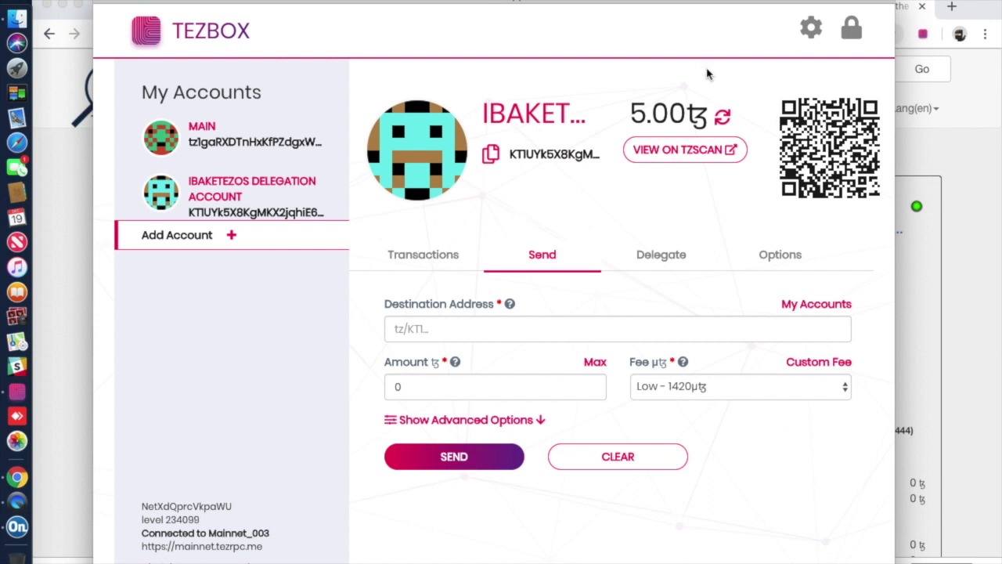
Refresh the delegation account's balance in TezBox
click(725, 117)
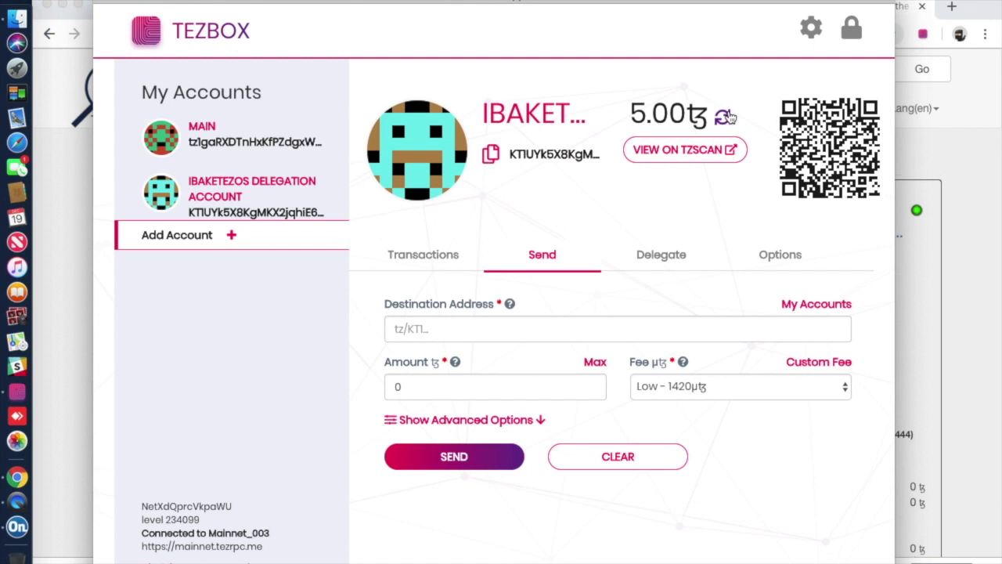
click(728, 117)
Check the latest blocks on the TzScan home page, reload it for a new block, and return to TezBox
click(62, 286)
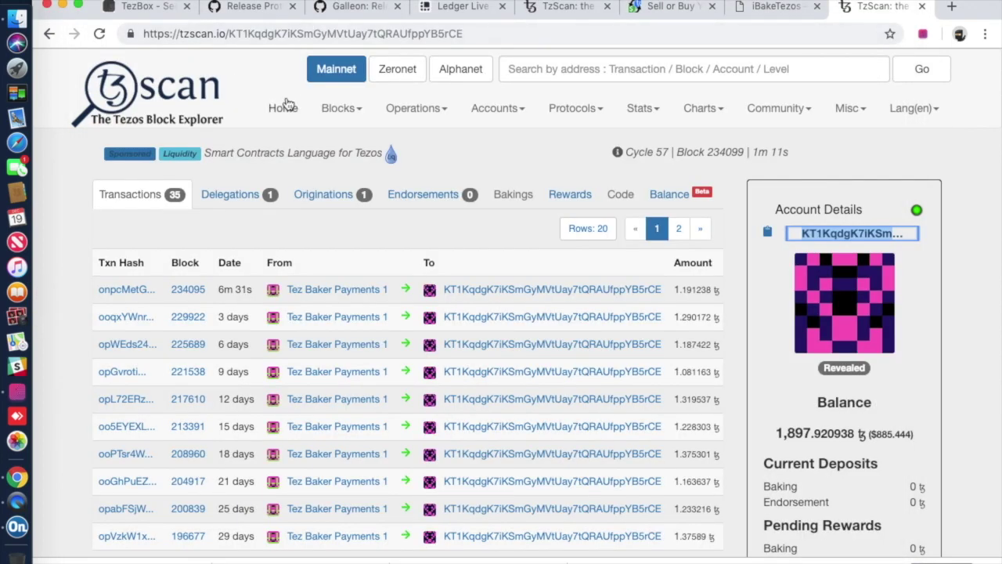
click(284, 108)
scroll(235, 347, down, 1)
scroll(234, 346, down, 1)
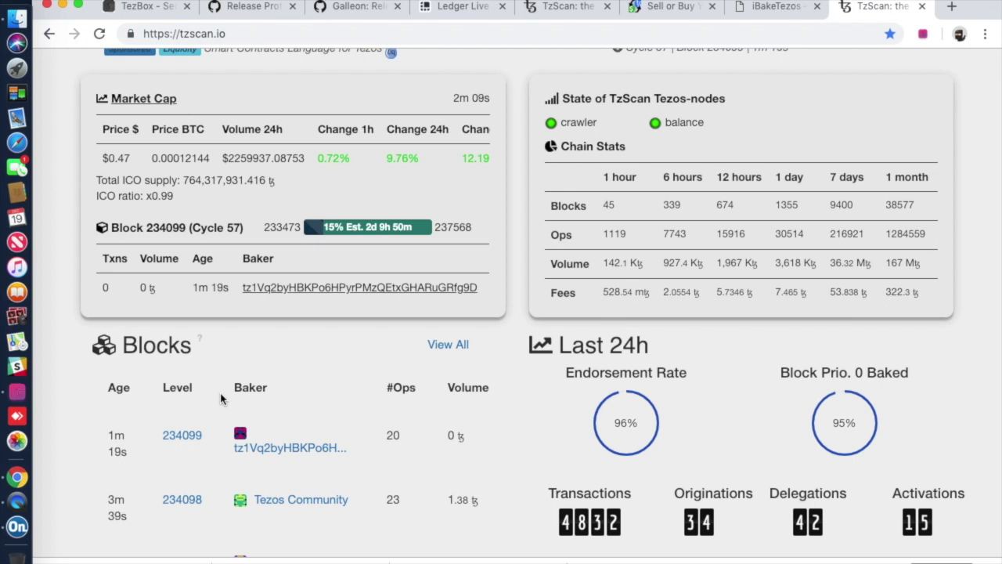
click(99, 35)
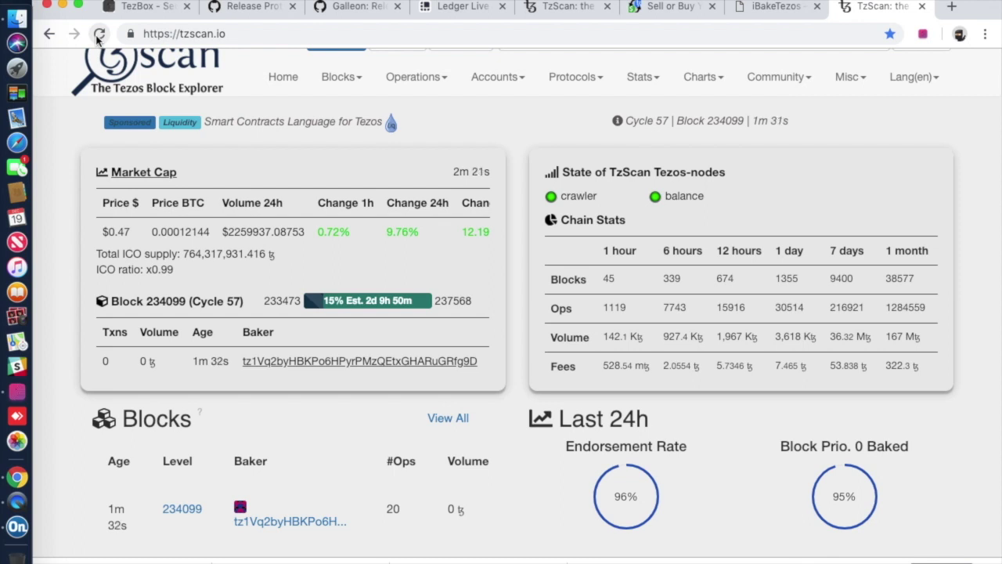
click(98, 34)
click(99, 34)
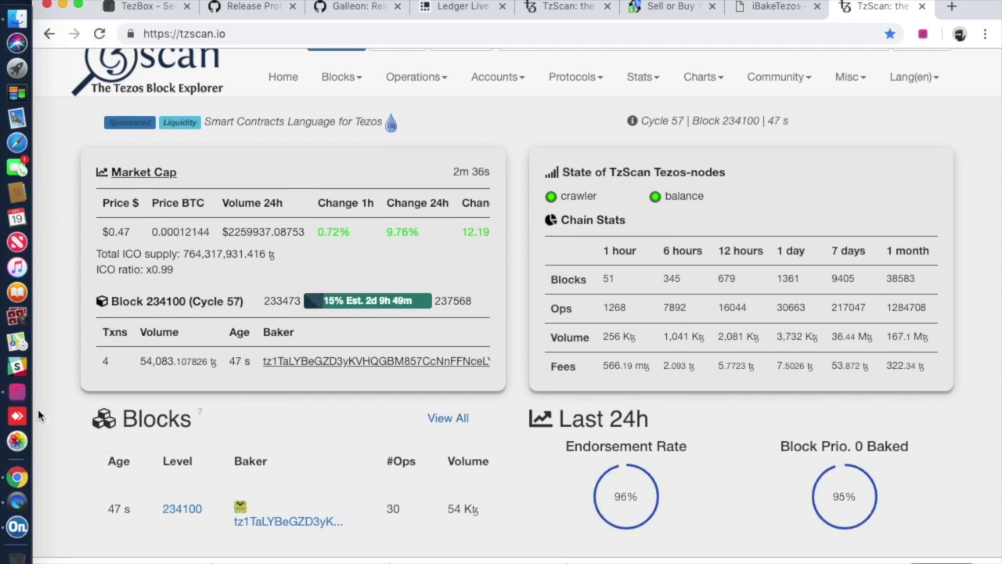
click(17, 391)
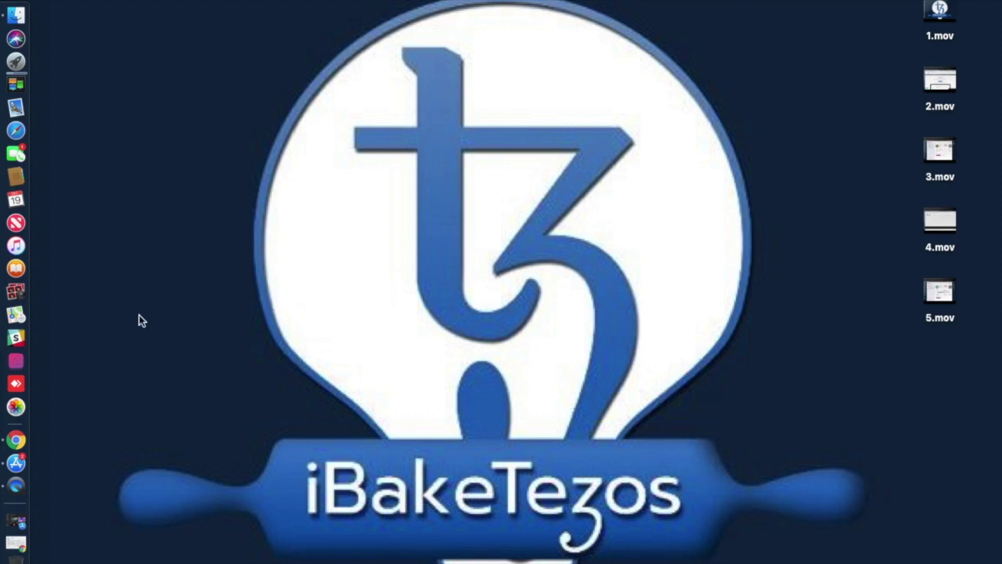
Switch to Chrome, search Google for "galleon tezos wallet", and open the Galleon: Releases page on GitHub
click(14, 441)
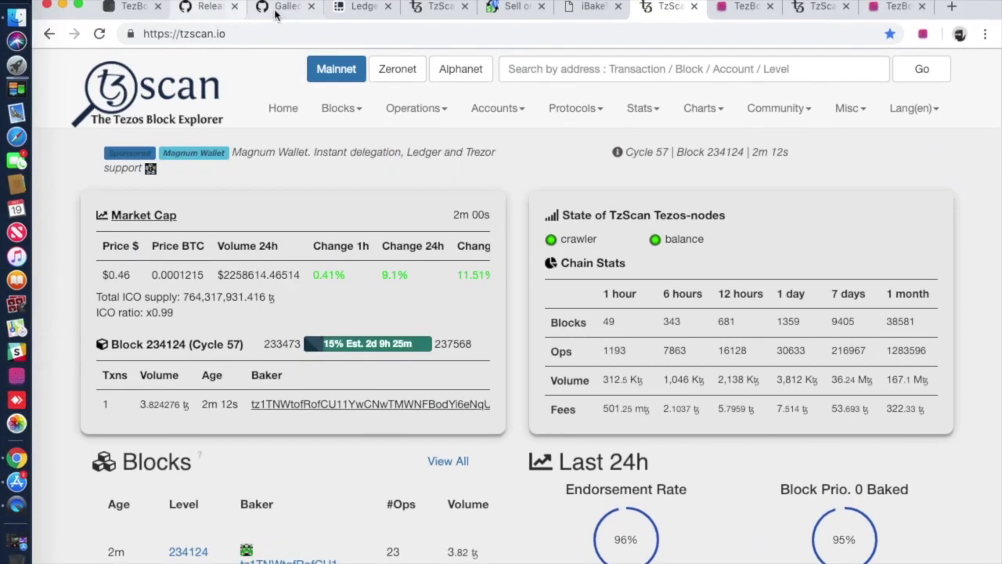
click(278, 9)
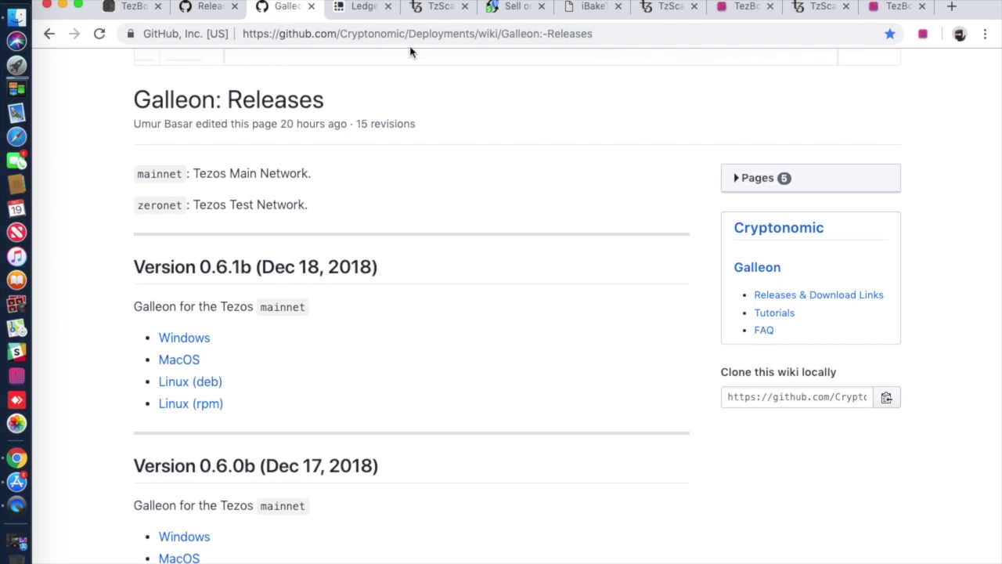
double_click(611, 32)
triple_click(611, 31)
key(BackSpace)
text(gal)
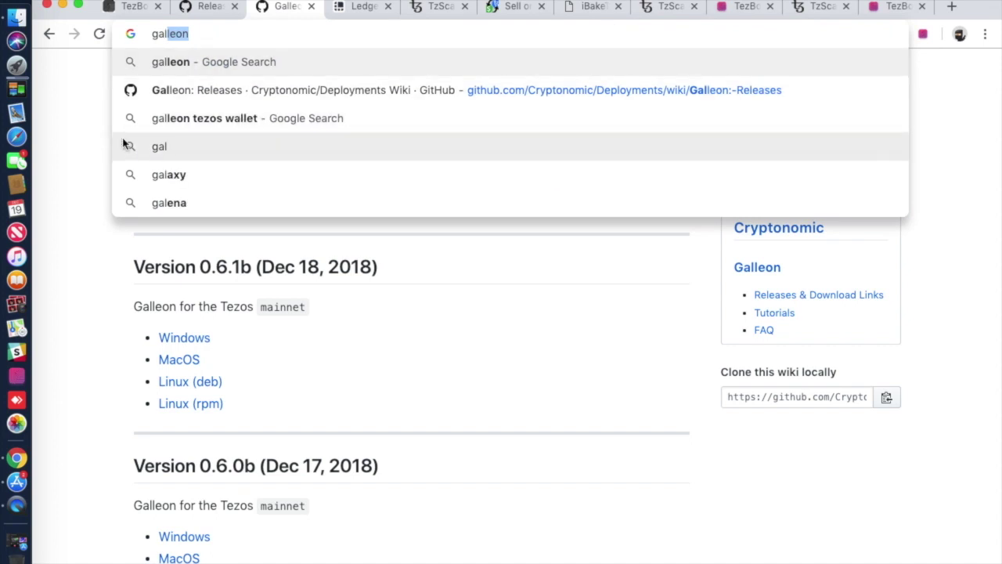
click(268, 121)
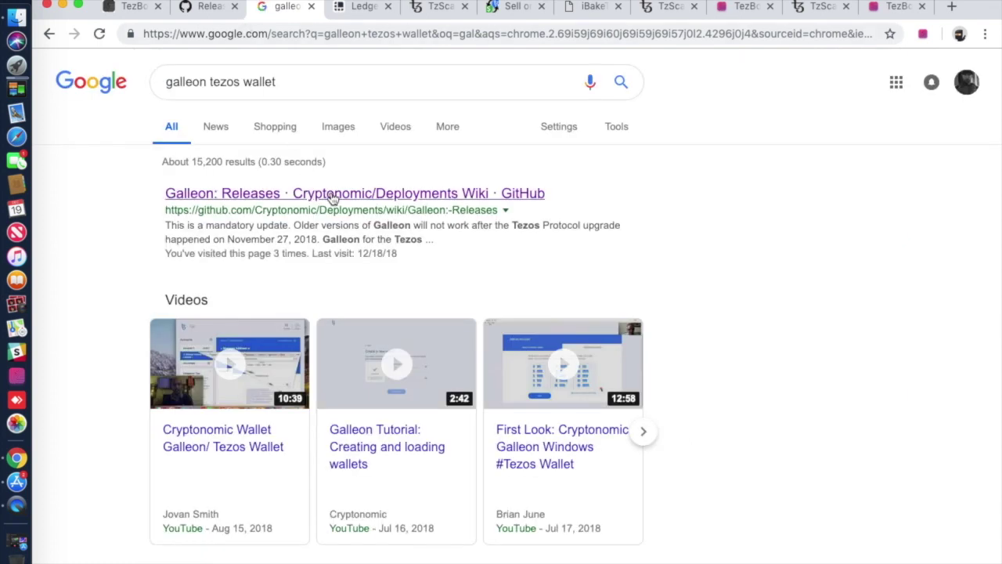
click(336, 196)
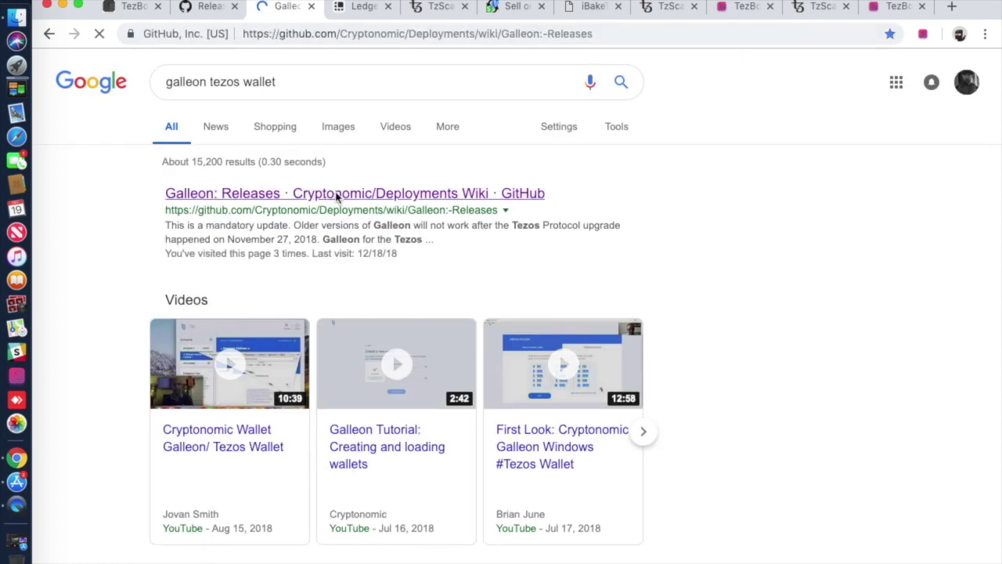
Download the MacOS mainnet build of Galleon version 0.6.1b from the releases page
scroll(345, 204, down, 5)
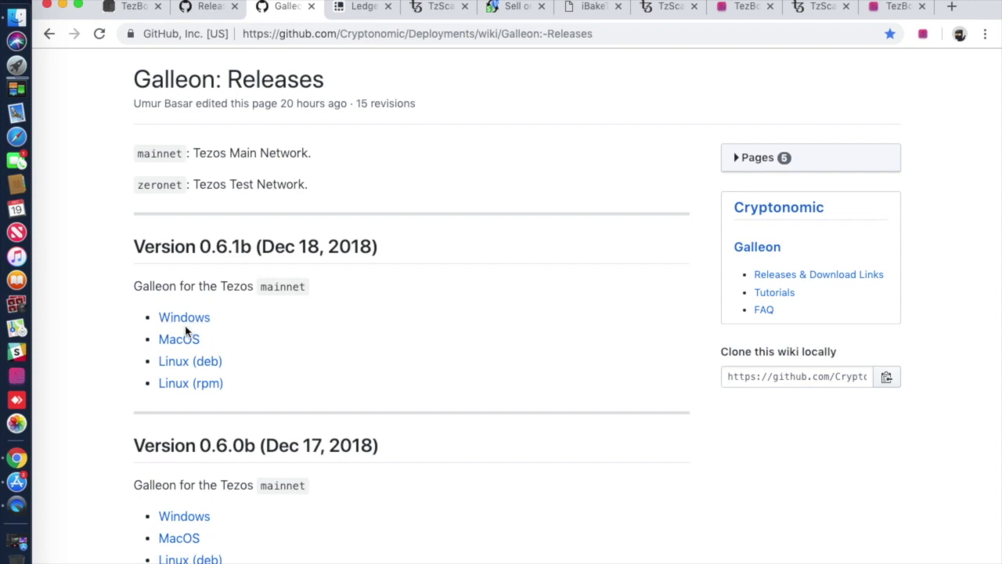
click(180, 343)
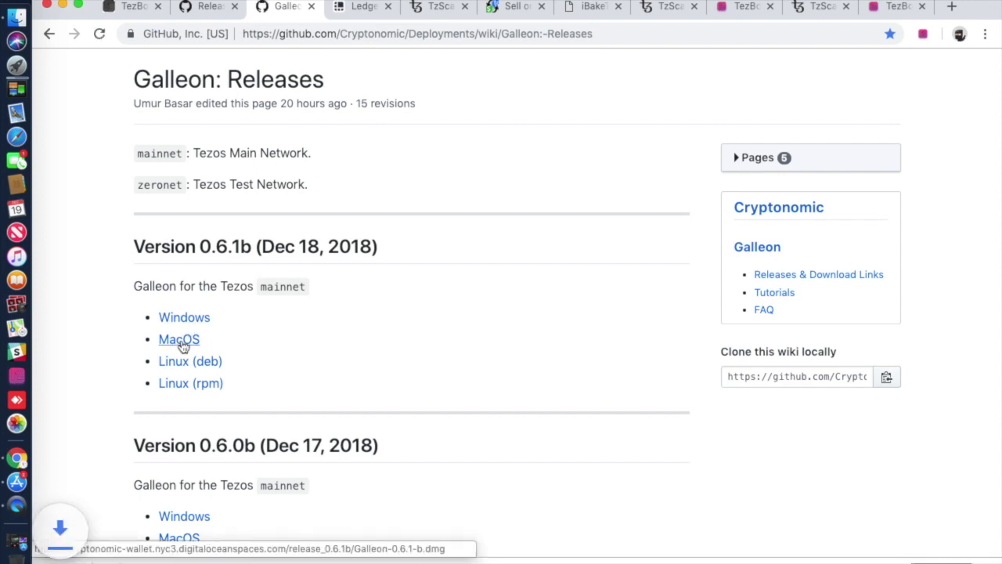
click(197, 560)
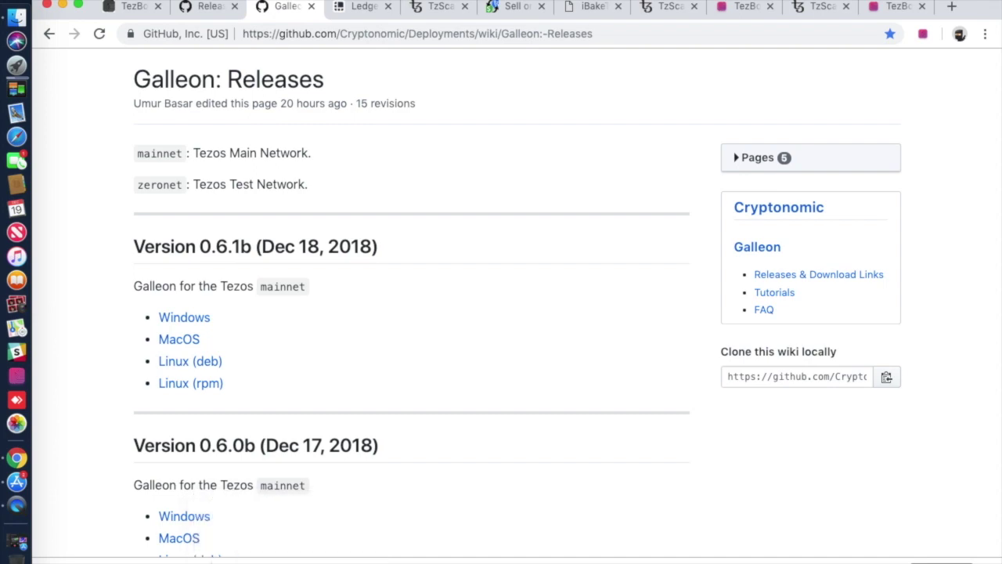
Launch Galleon from the Applications folder in Finder and connect it with the Ledger wallet
click(62, 5)
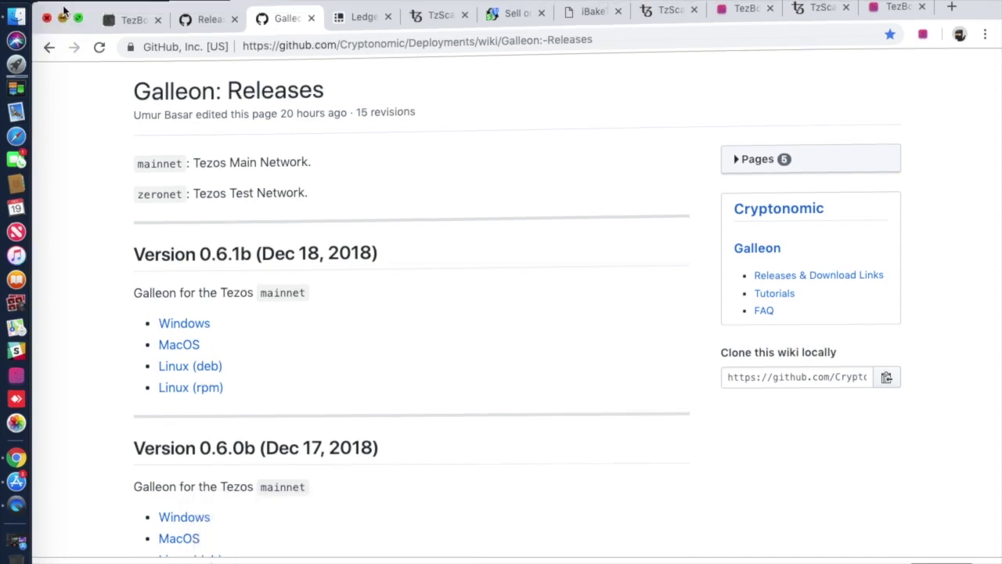
click(14, 18)
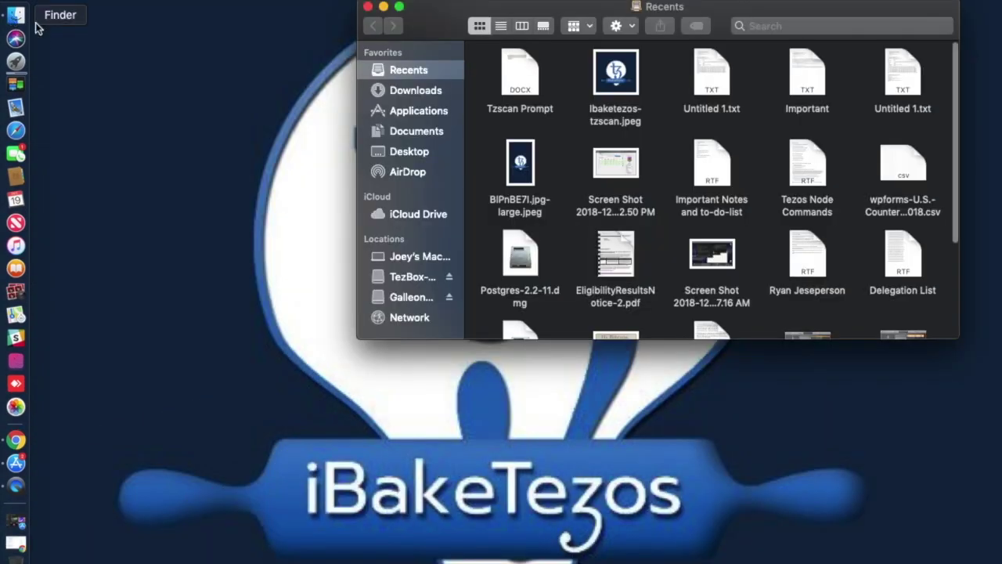
click(424, 113)
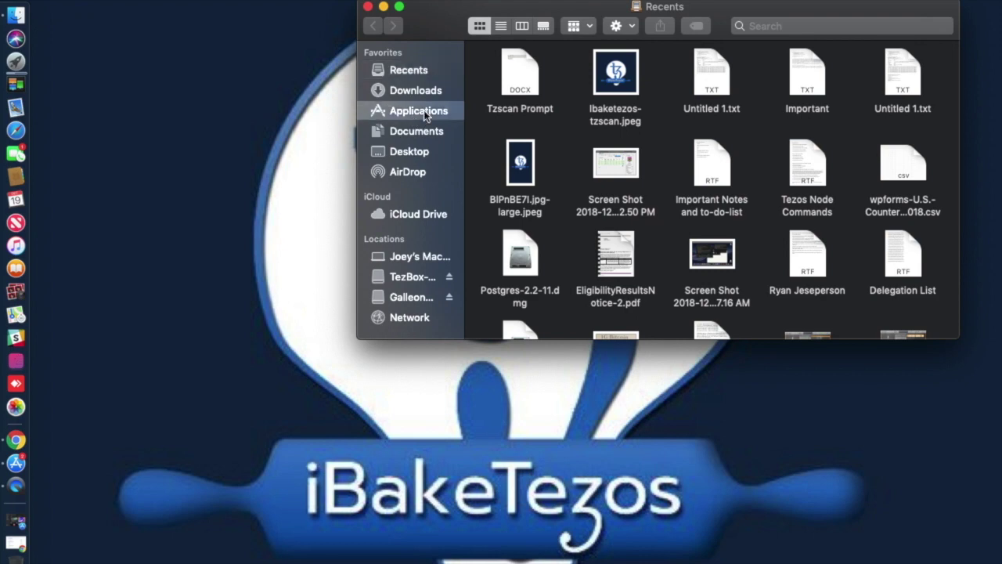
scroll(558, 194, up, 5)
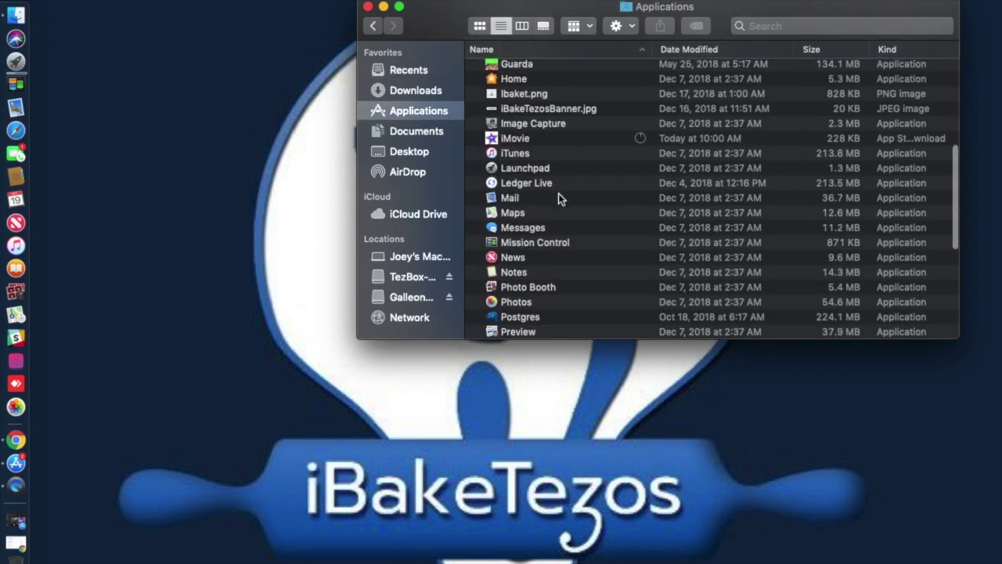
scroll(558, 193, up, 8)
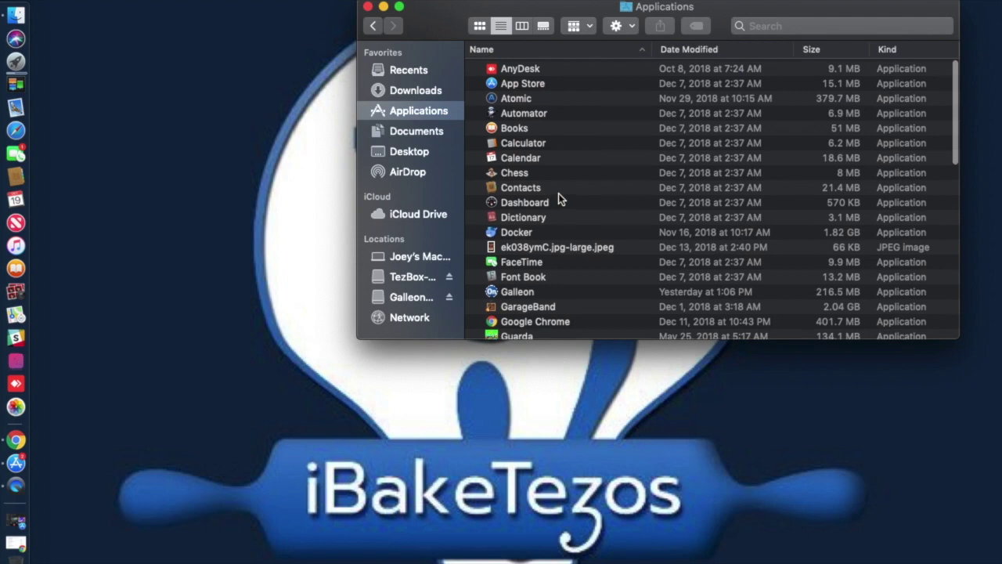
scroll(558, 193, down, 8)
scroll(558, 193, up, 2)
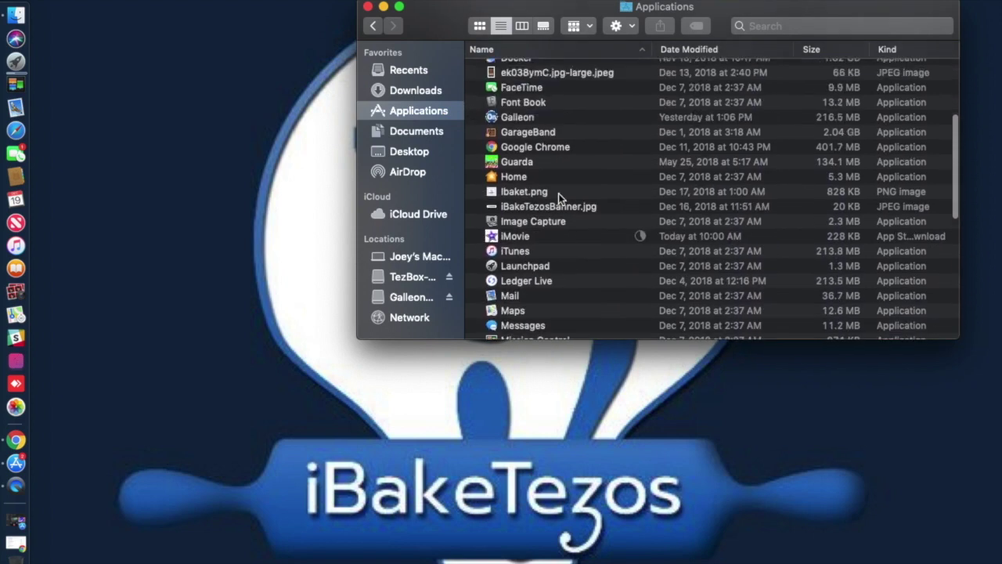
scroll(558, 193, down, 1)
double_click(584, 100)
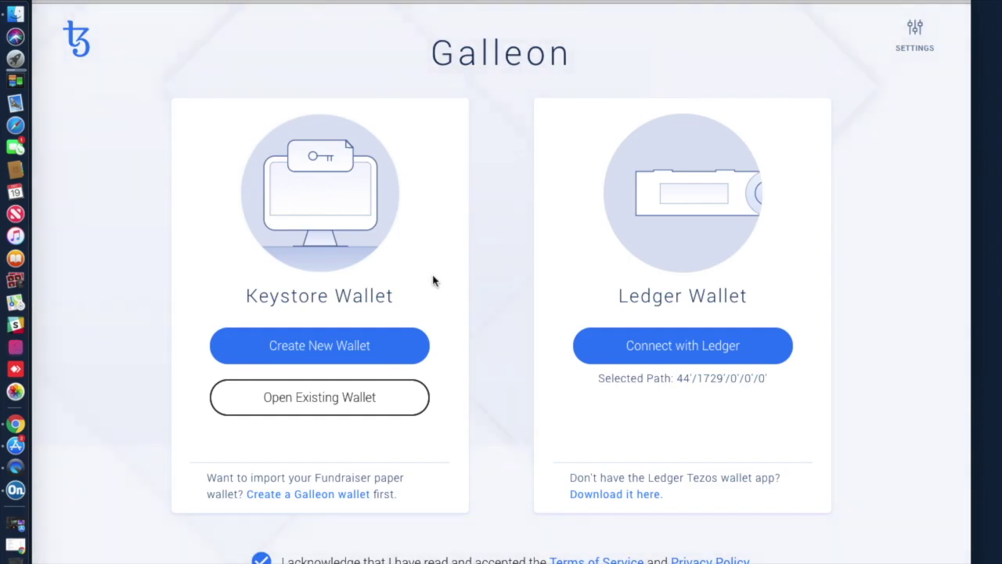
click(667, 352)
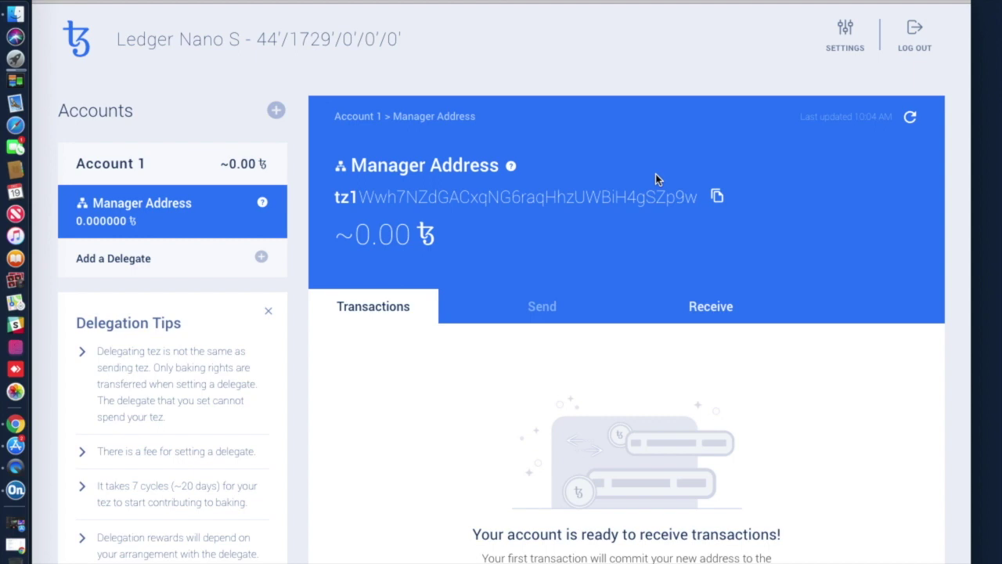
Check the MAIN account's balance and transactions in TezBox in Chrome, and return to Galleon
click(15, 423)
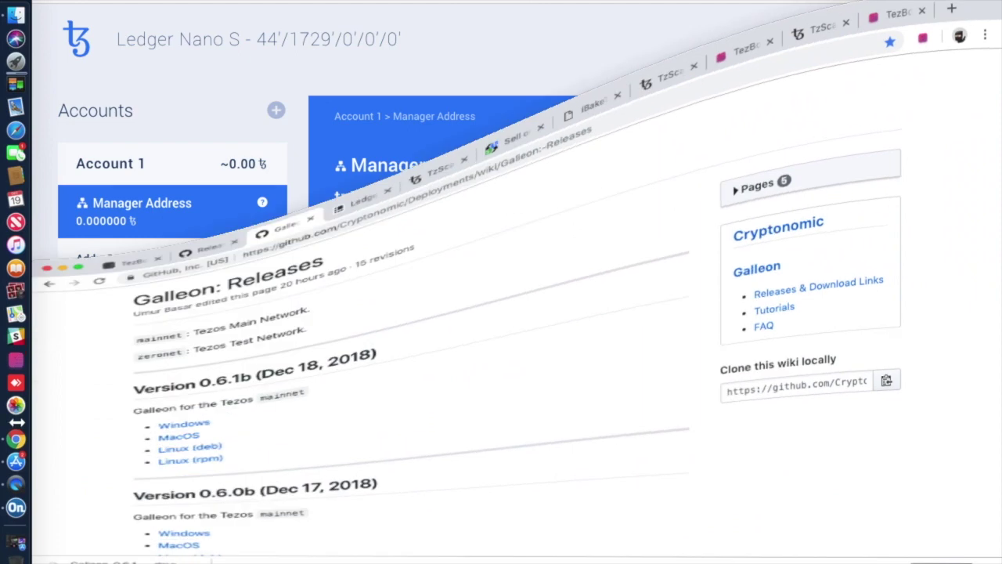
click(907, 7)
click(728, 7)
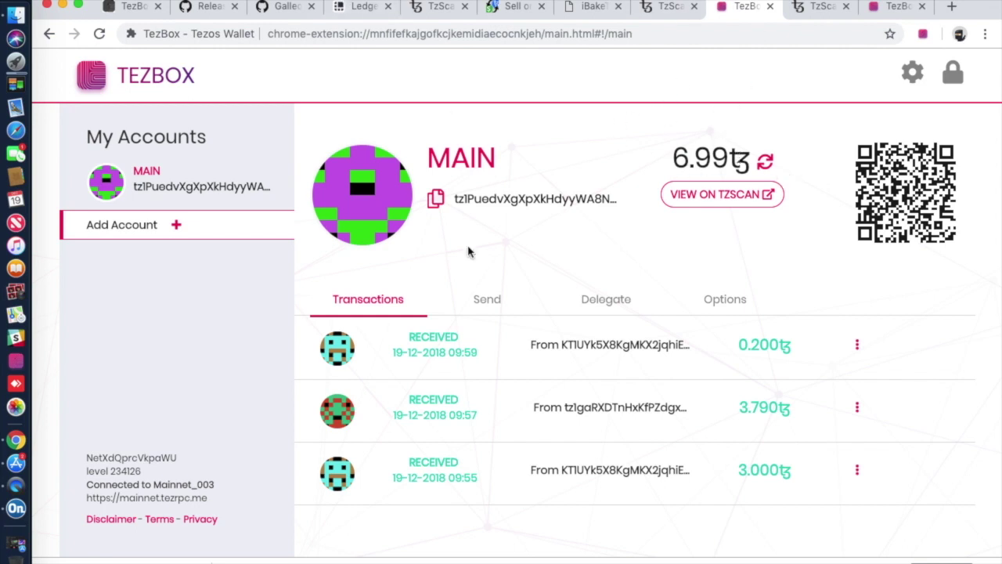
click(16, 508)
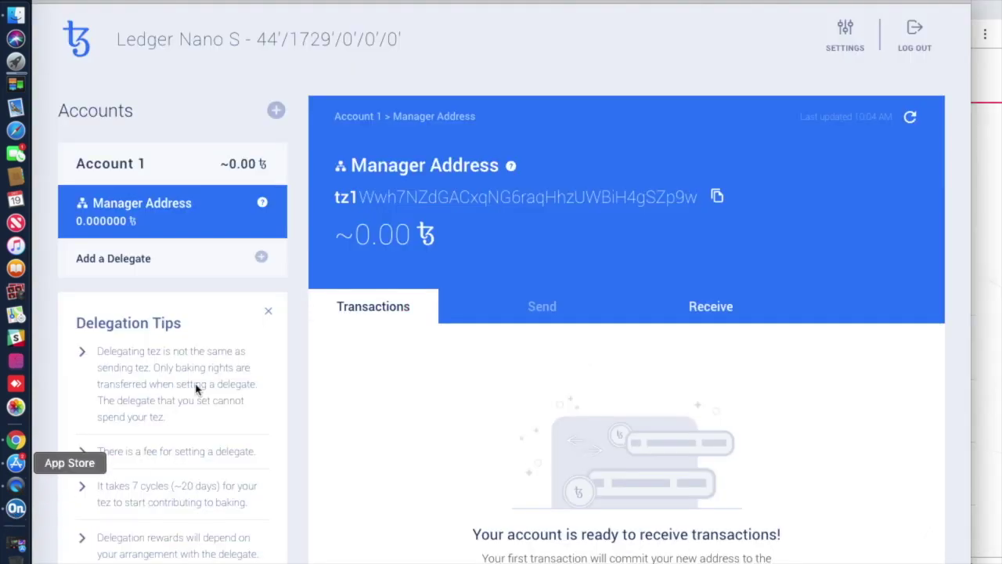
Copy the Manager Address of Account 1 in Galleon and switch to TezBox
click(717, 197)
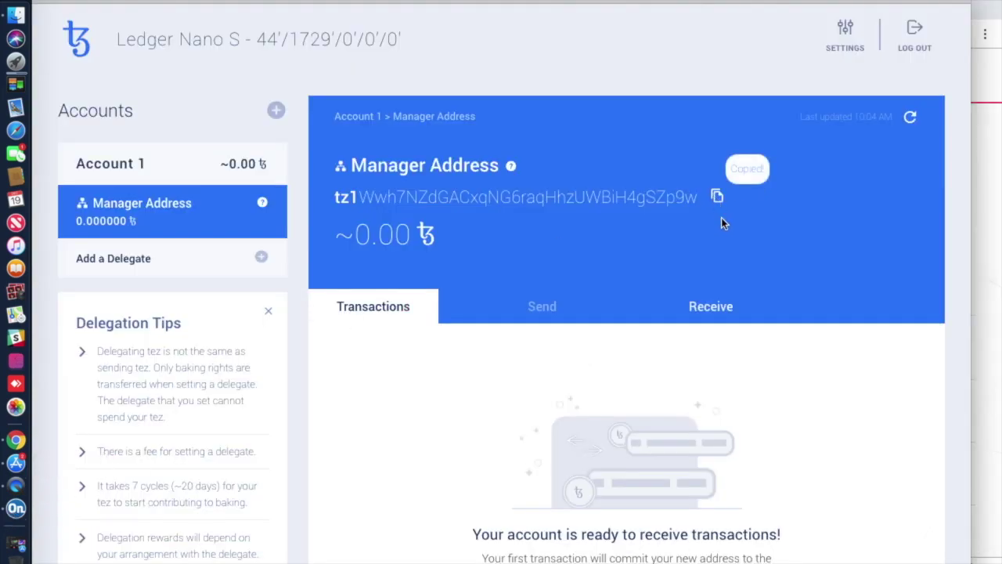
double_click(653, 196)
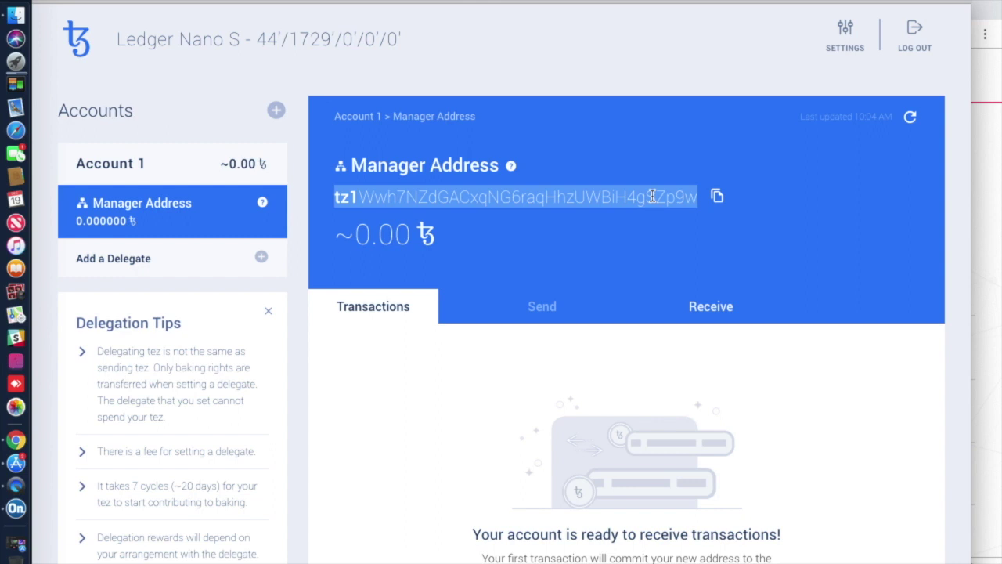
click(718, 198)
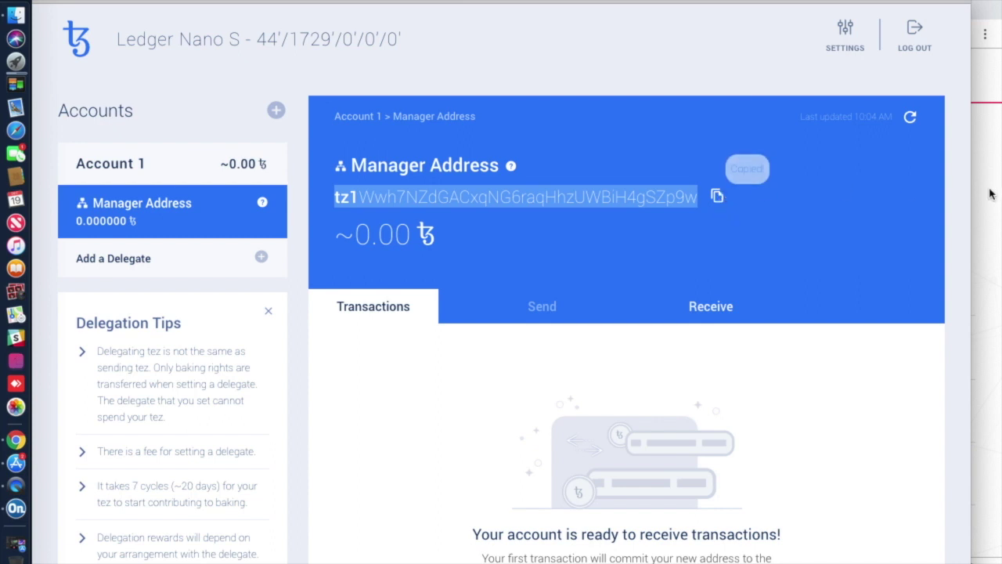
click(989, 194)
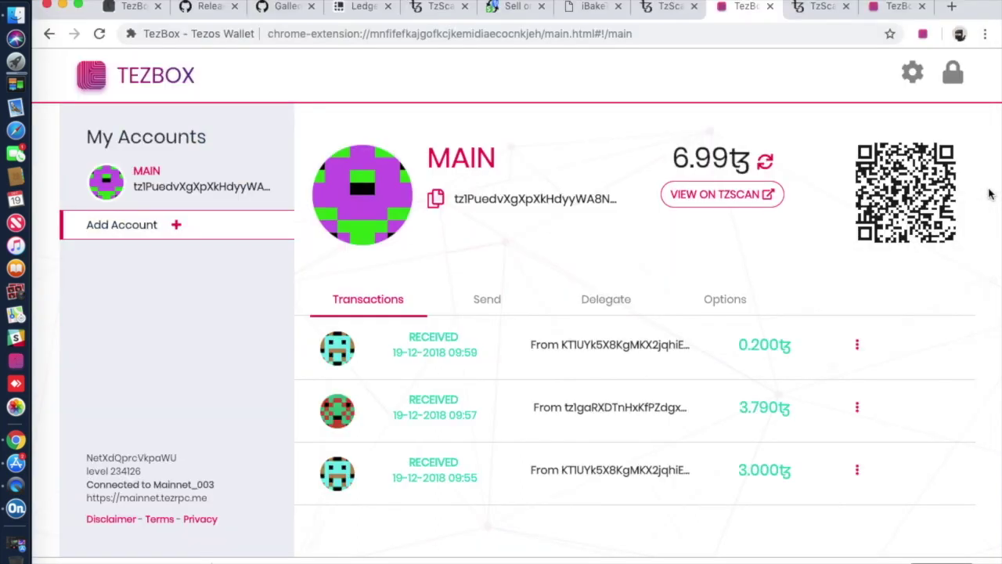
Fill in the MAIN account's send form with the copied Galleon address, an amount of 6.00, and the Medium - 1500 fee
click(491, 301)
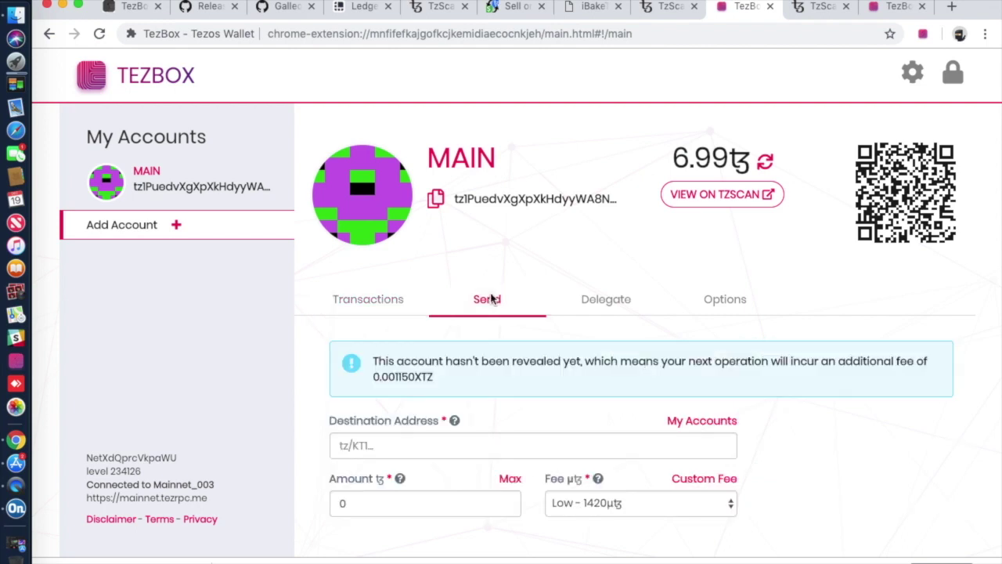
click(429, 442)
right_click(430, 441)
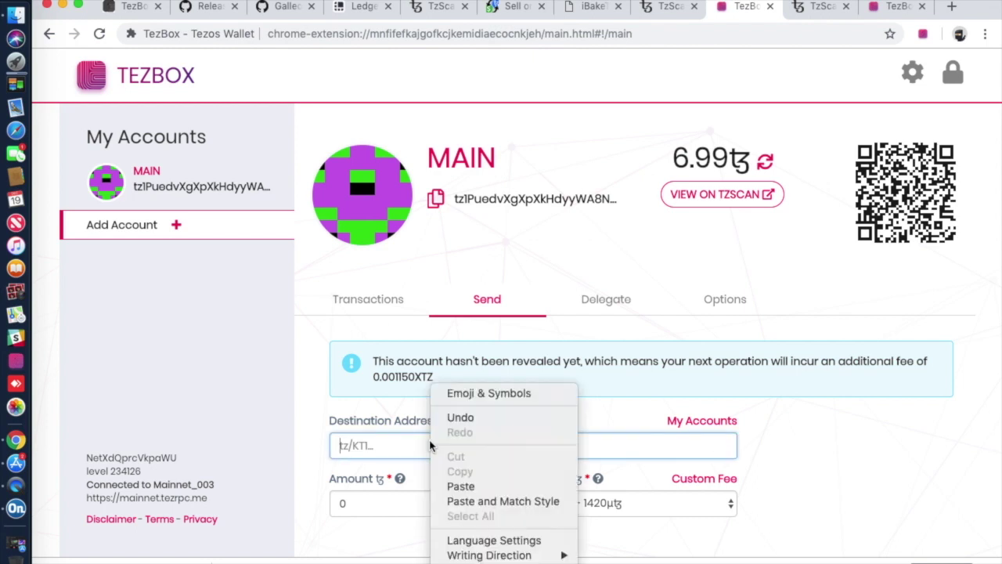
click(473, 484)
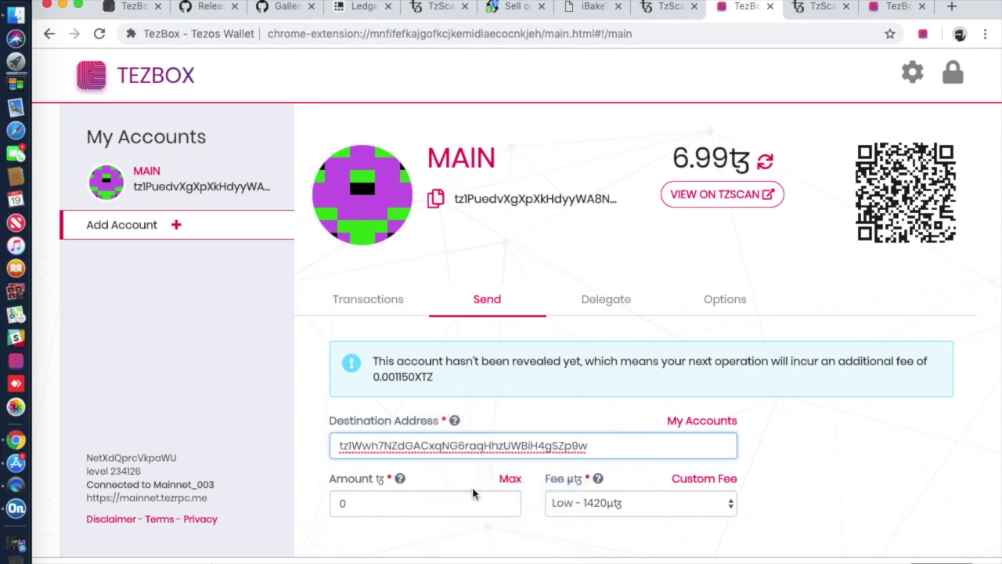
click(375, 503)
key(BackSpace)
text(6)
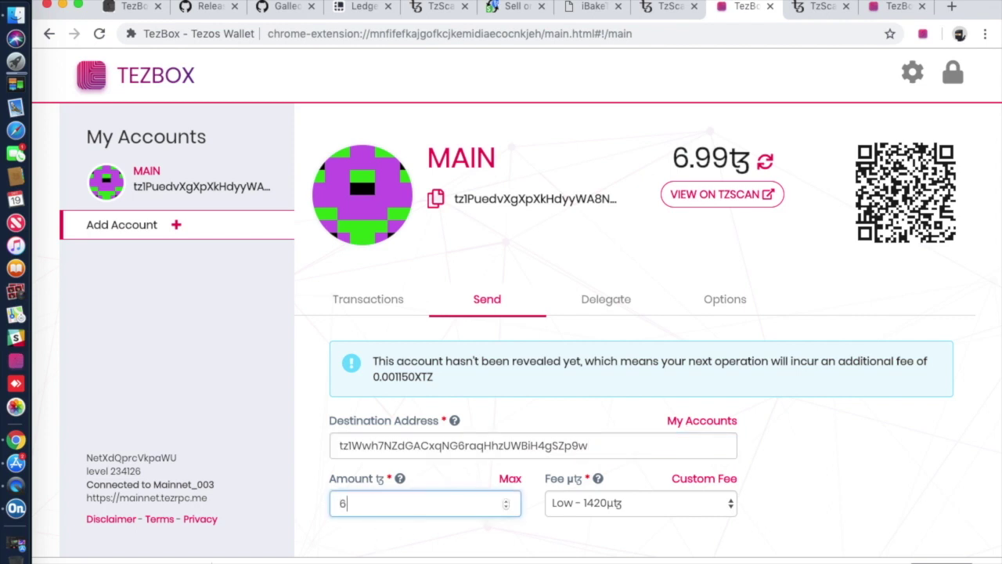
text(.00)
scroll(830, 401, down, 2)
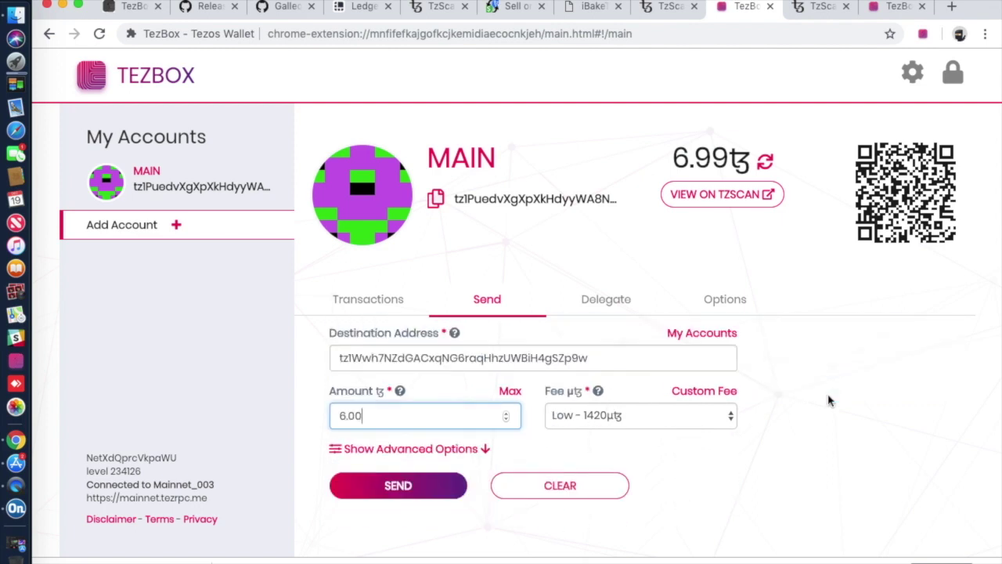
click(638, 417)
click(636, 432)
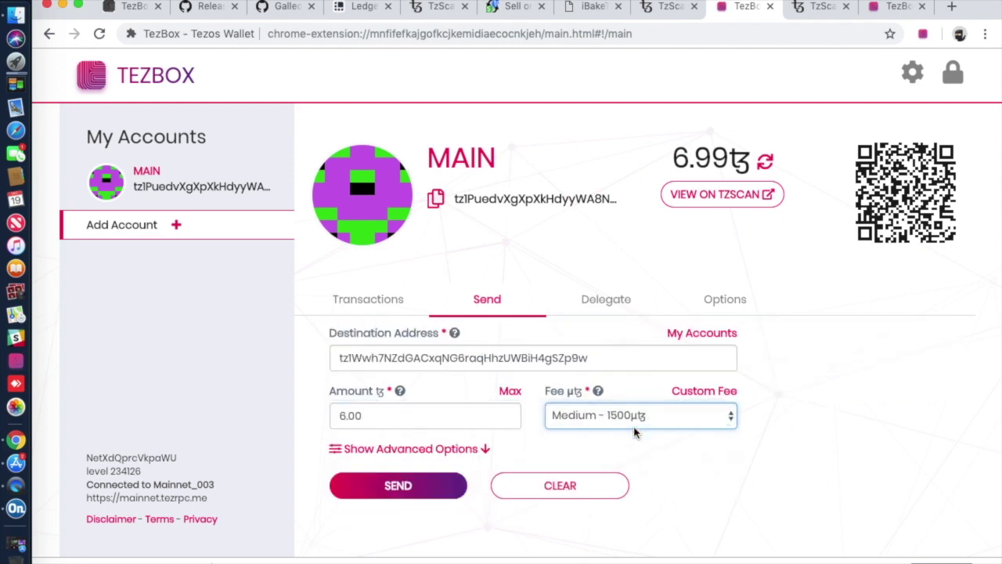
Send the 6.00 XTZ transaction, approving the additional fee, and dismiss the confirmation
click(425, 486)
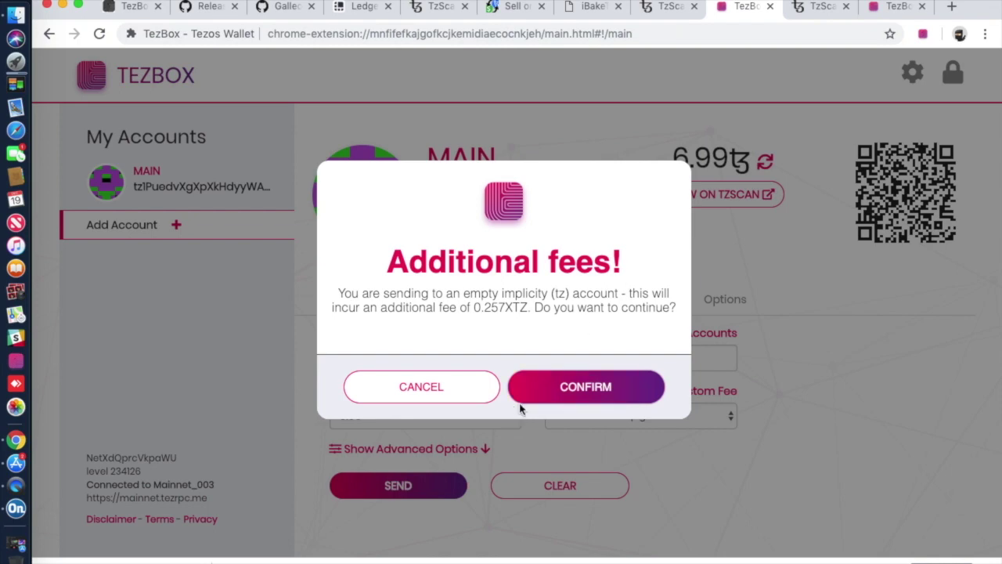
click(581, 386)
click(599, 435)
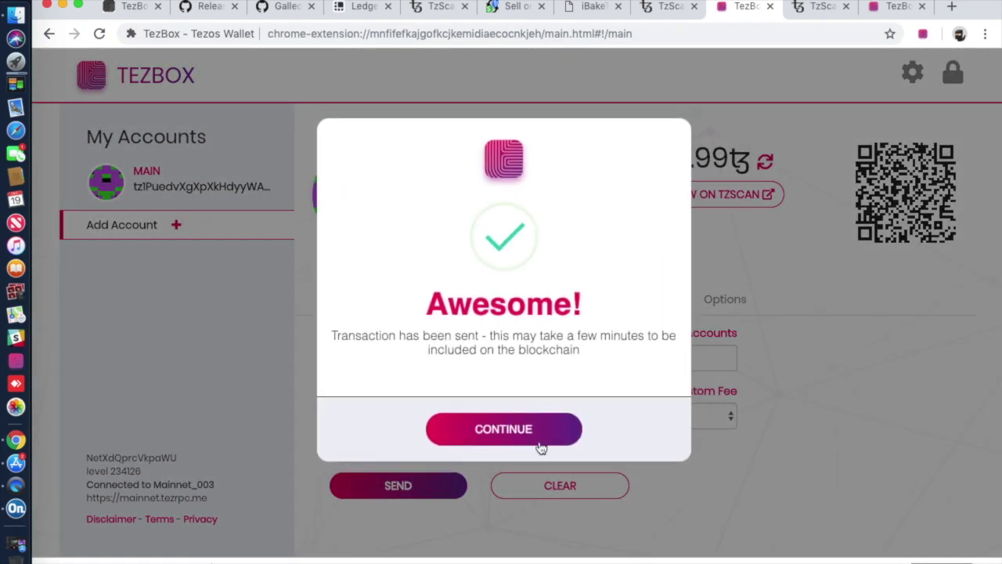
click(488, 437)
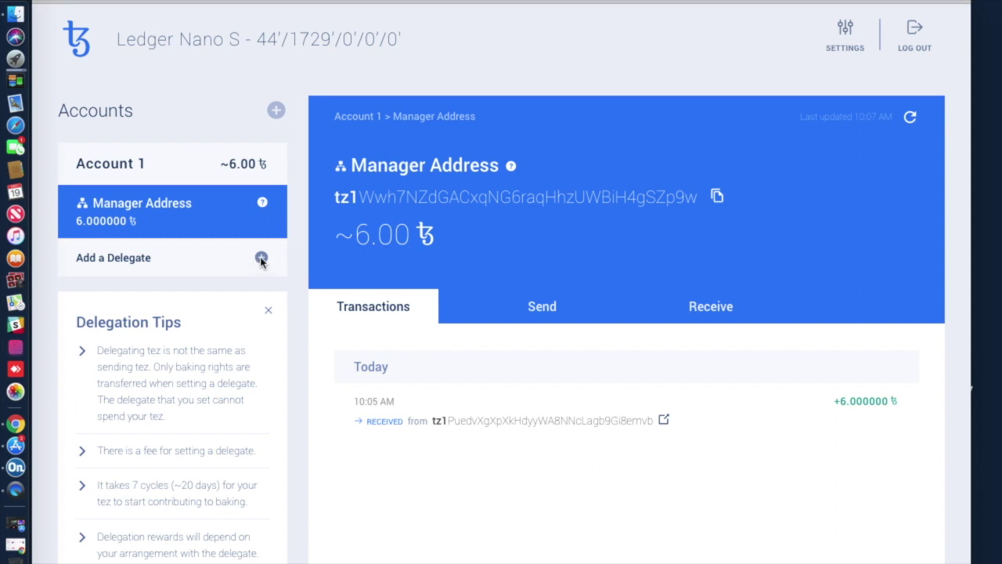
Open the Add a Delegate form for Account 1, copy the iBakeTezos delegate address from its website in Chrome, and return to Galleon
mouse_move(278, 113)
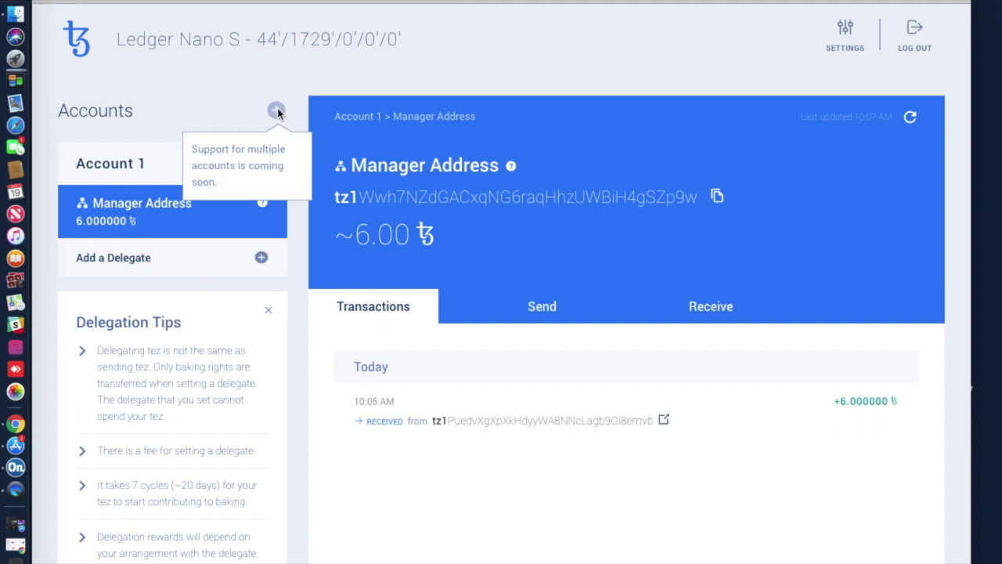
click(262, 258)
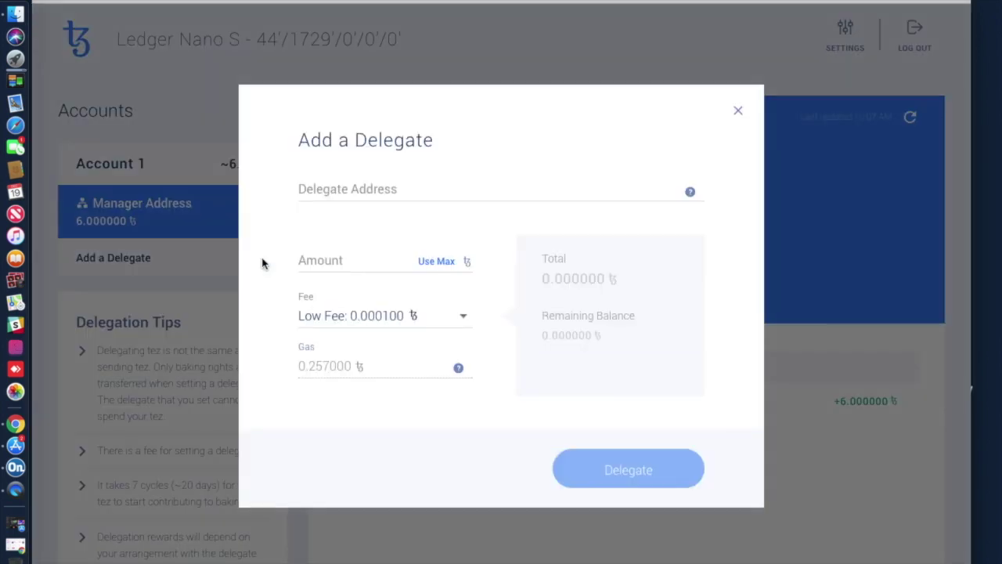
click(15, 424)
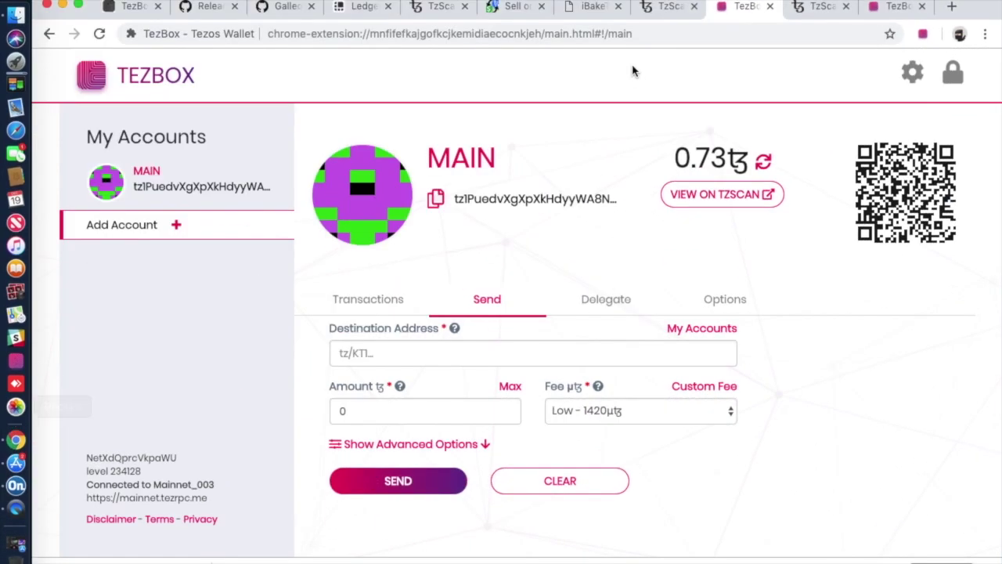
click(593, 6)
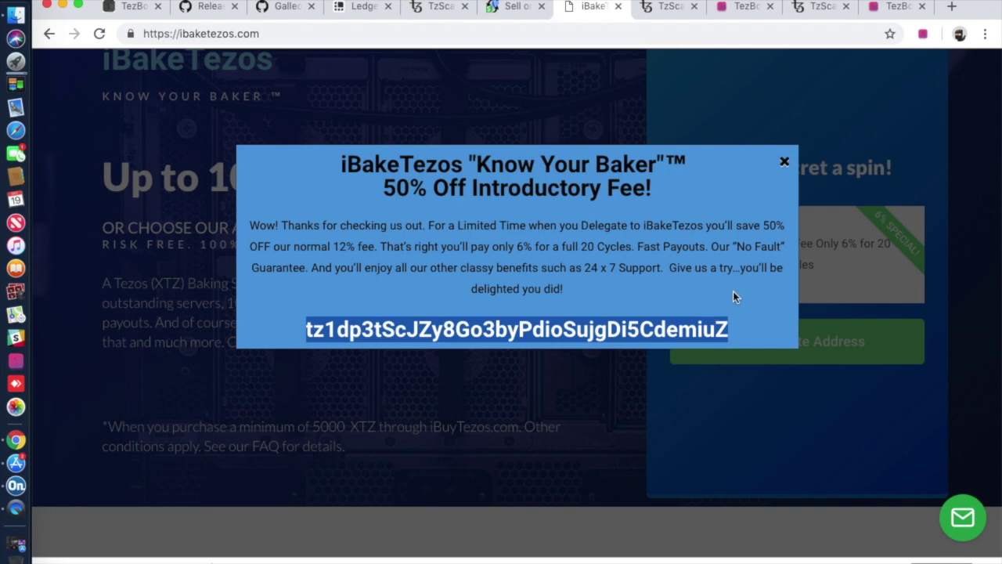
right_click(648, 327)
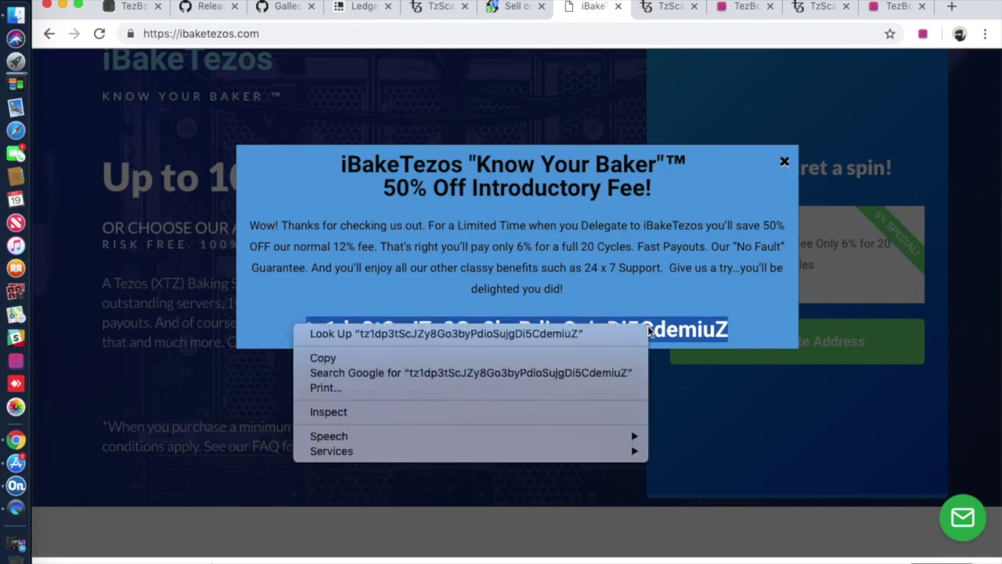
click(572, 358)
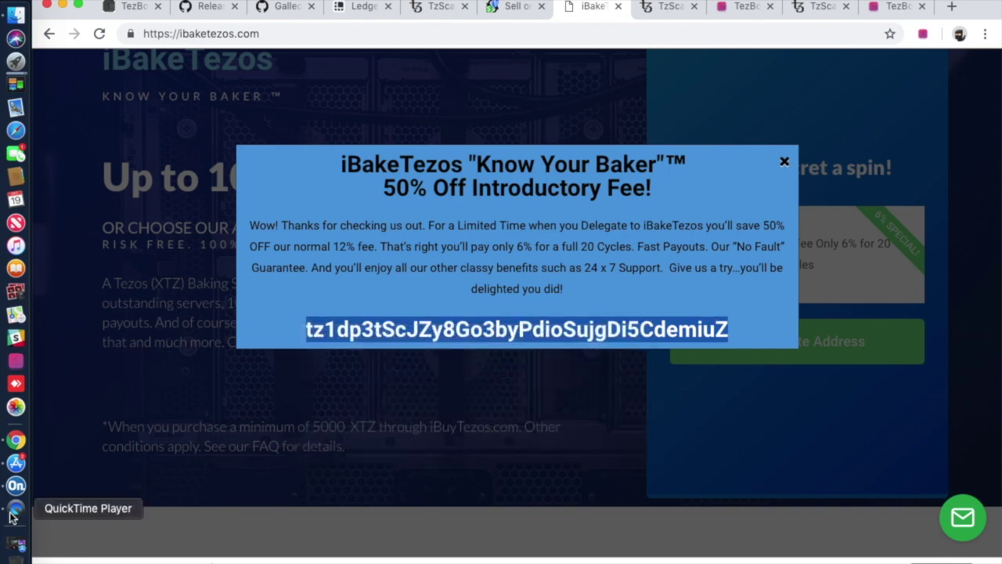
click(16, 486)
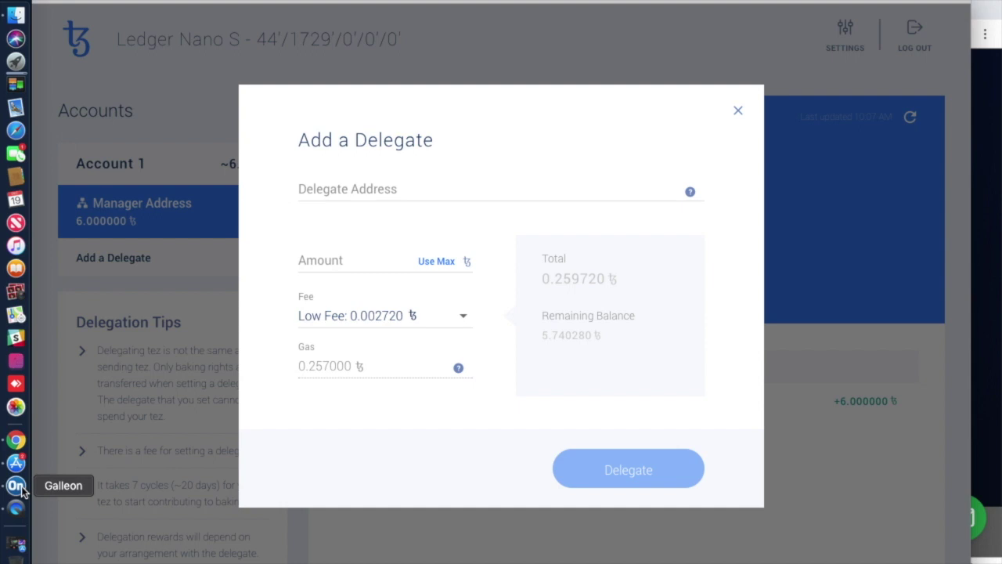
Delegate 5.00 XTZ from Account 1 to the copied iBakeTezos address, using the low fee
click(426, 187)
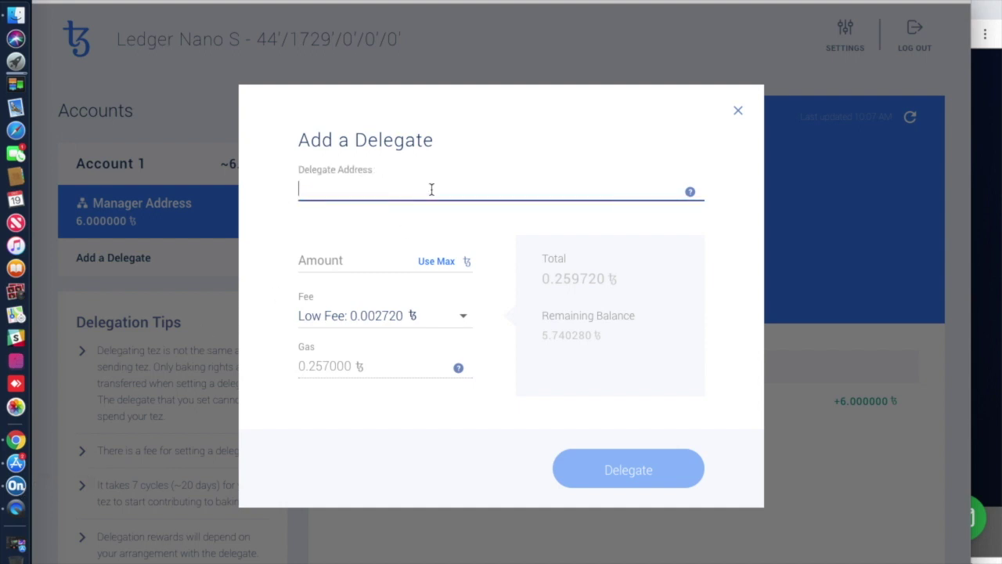
key(super+v)
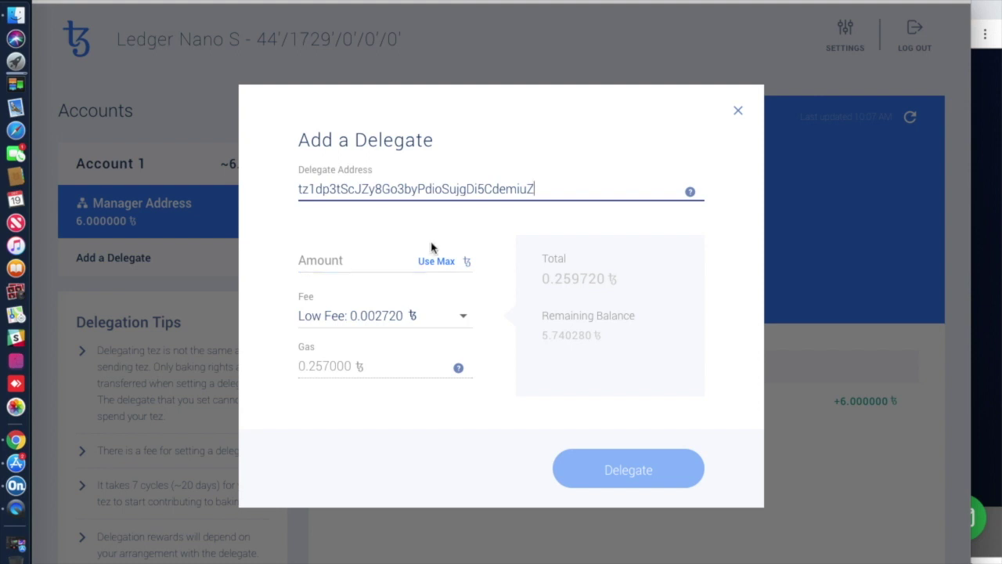
click(355, 257)
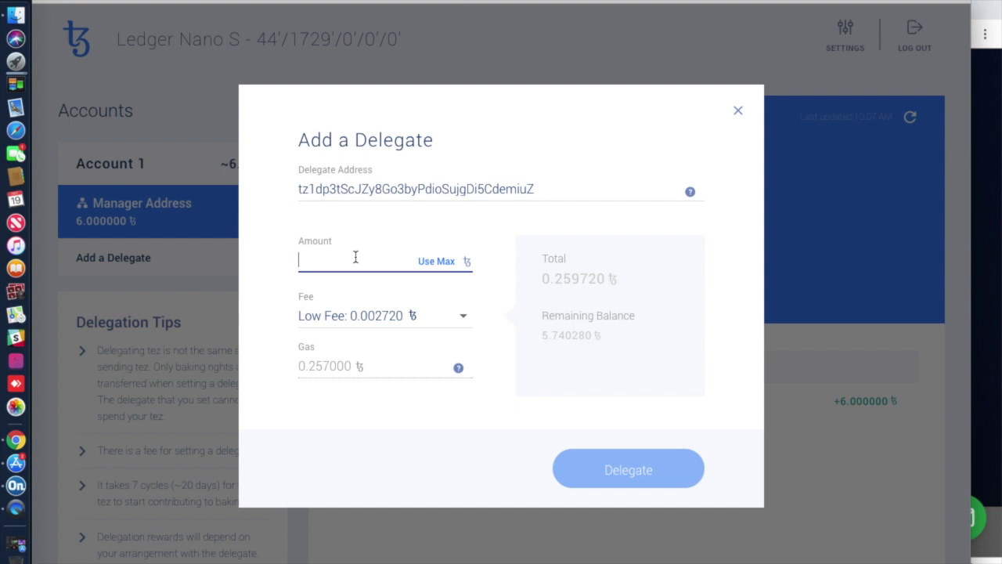
text(5.00)
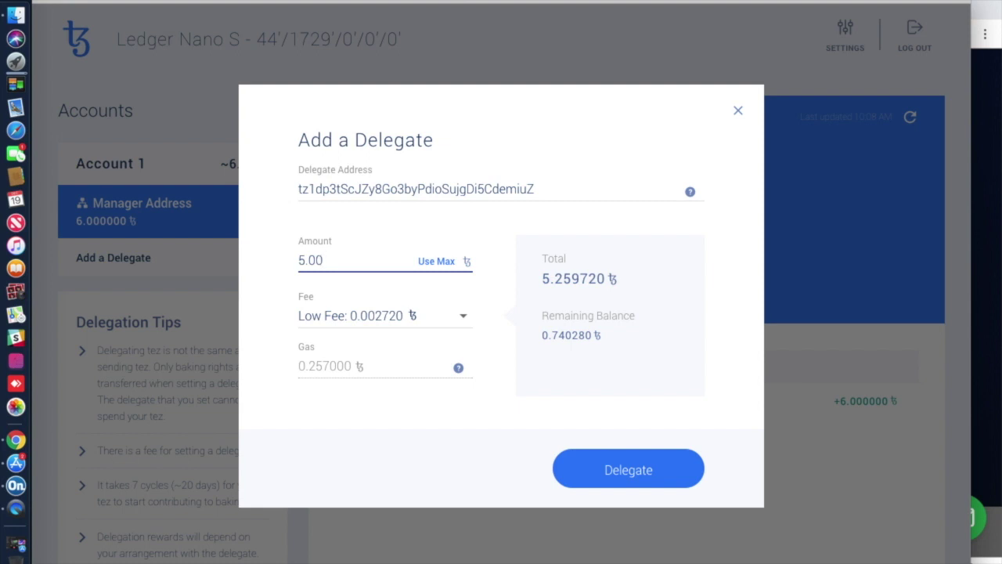
click(622, 472)
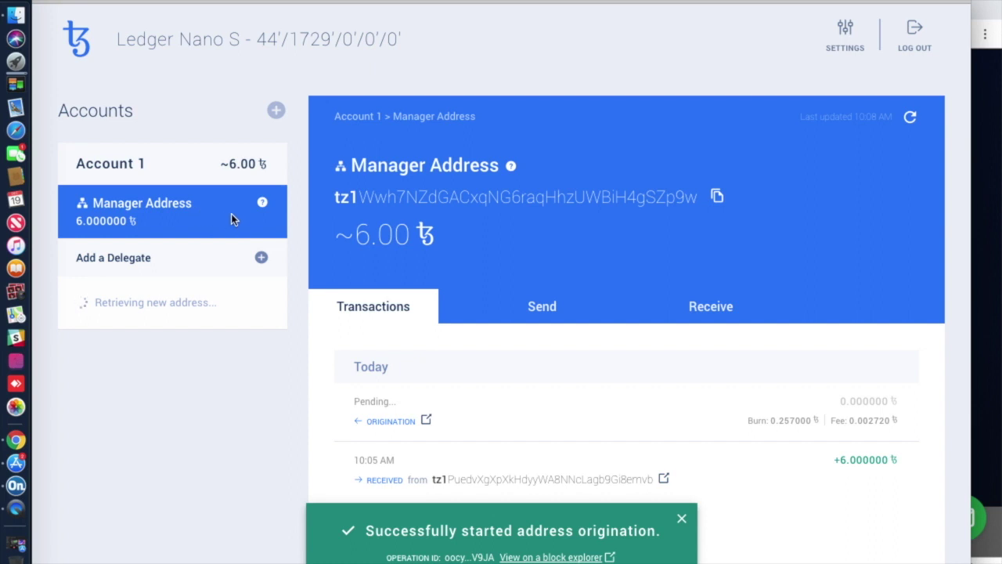
Examine Delegated Address 1, checking its balance, its transactions, and the address it is delegated to
mouse_move(264, 206)
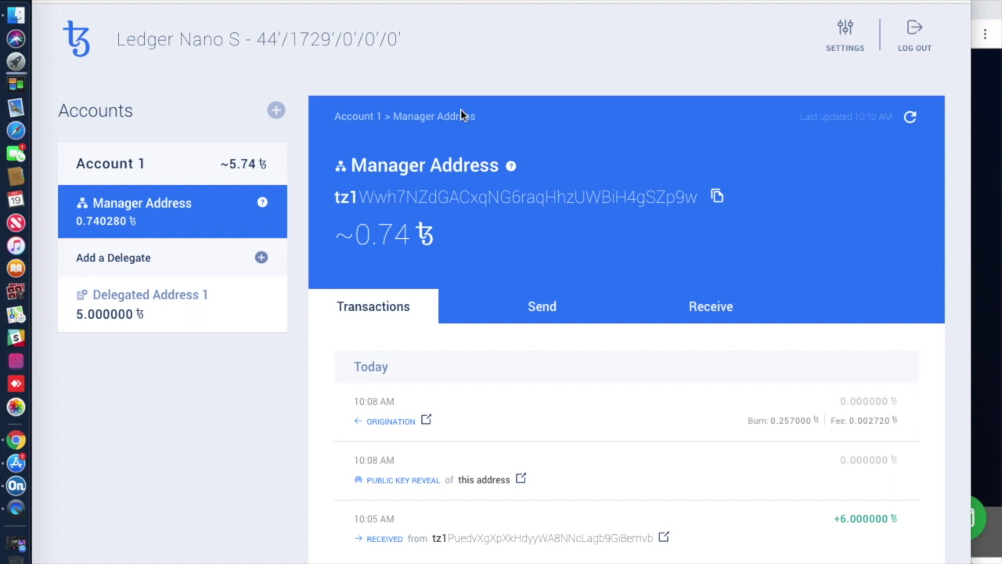
click(175, 290)
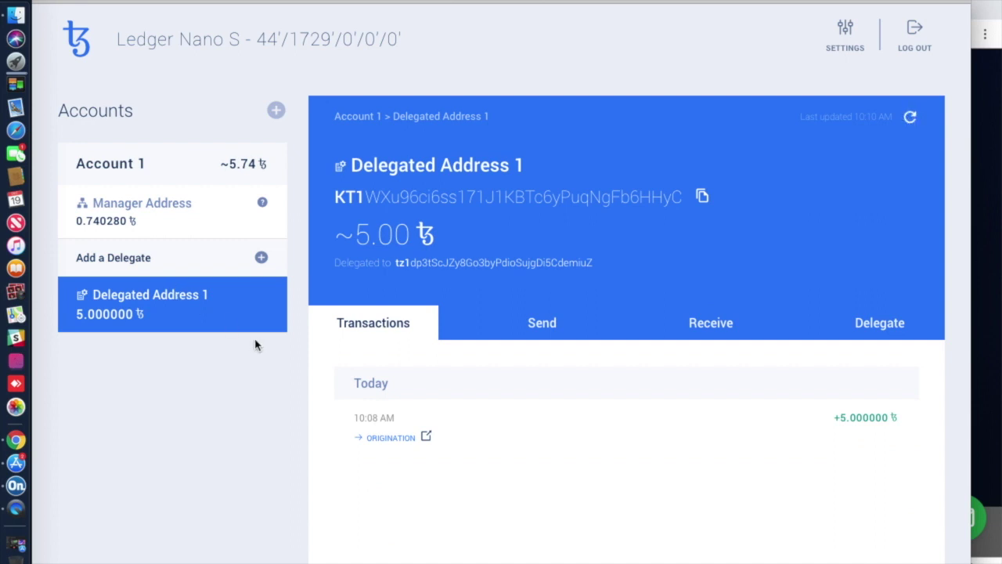
scroll(707, 375, down, 2)
scroll(707, 375, down, 1)
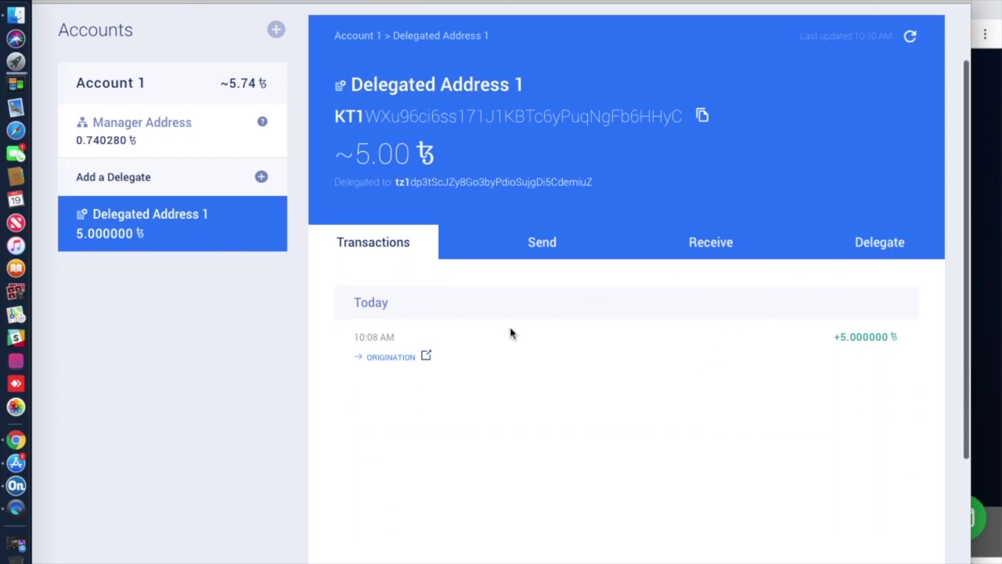
scroll(510, 333, up, 1)
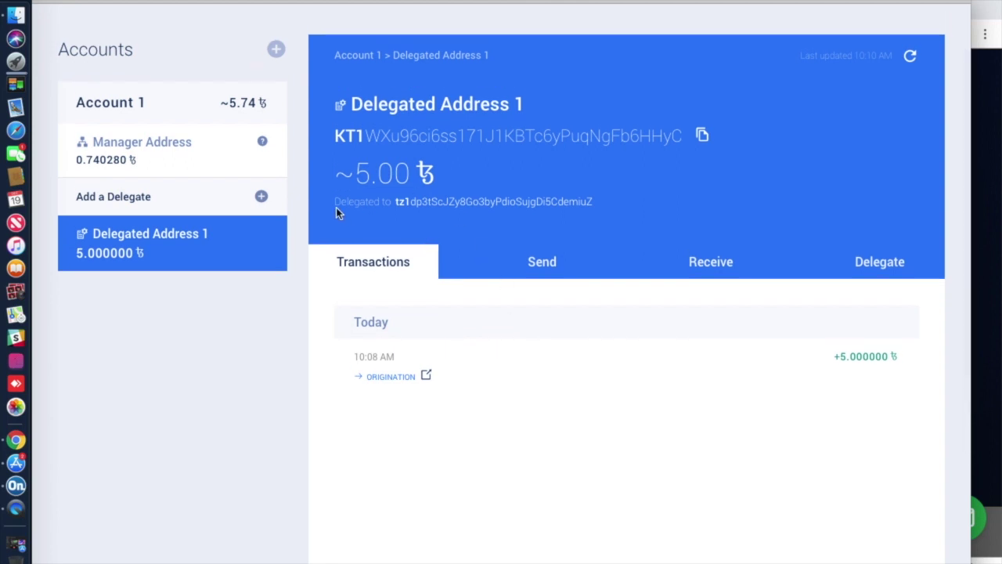
double_click(575, 205)
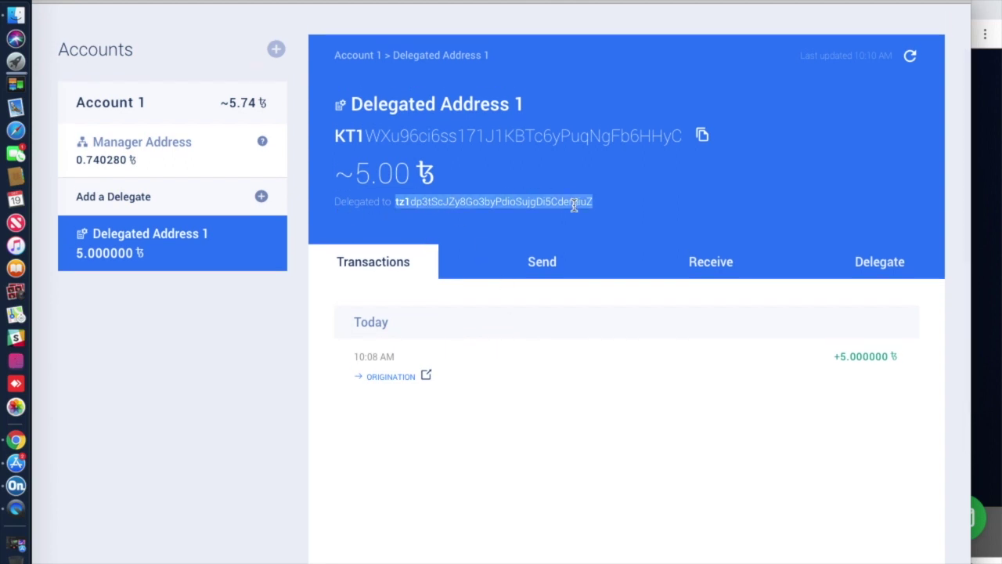
View the delegate settings of Delegated Address 1 and the Change Delegate form, closing the form without changing anything
click(886, 264)
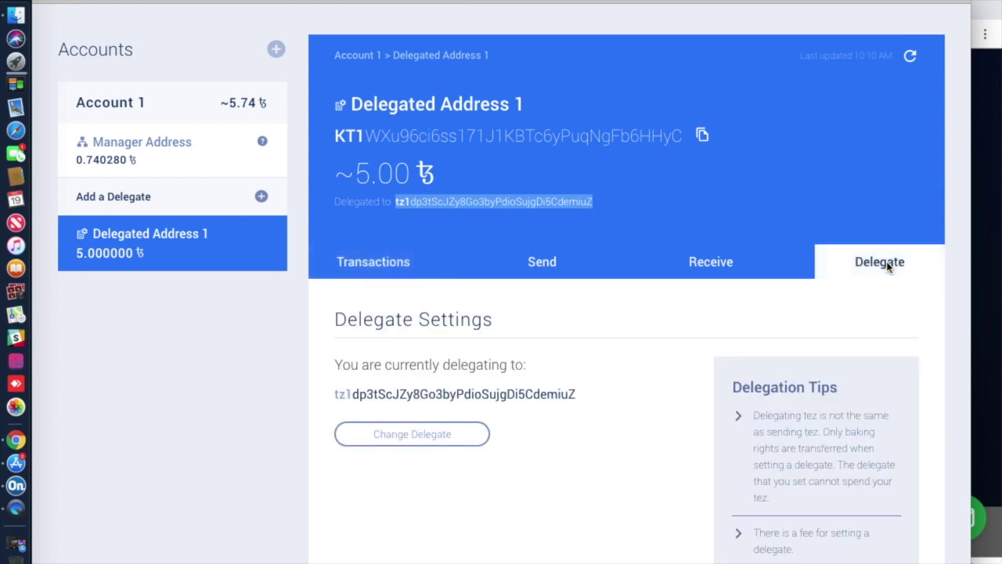
click(425, 440)
click(397, 263)
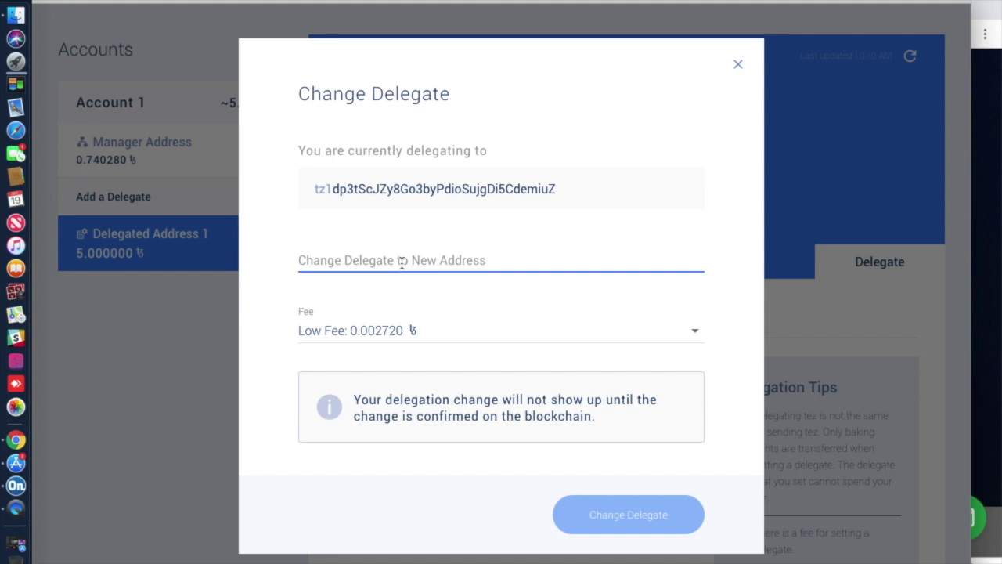
click(737, 64)
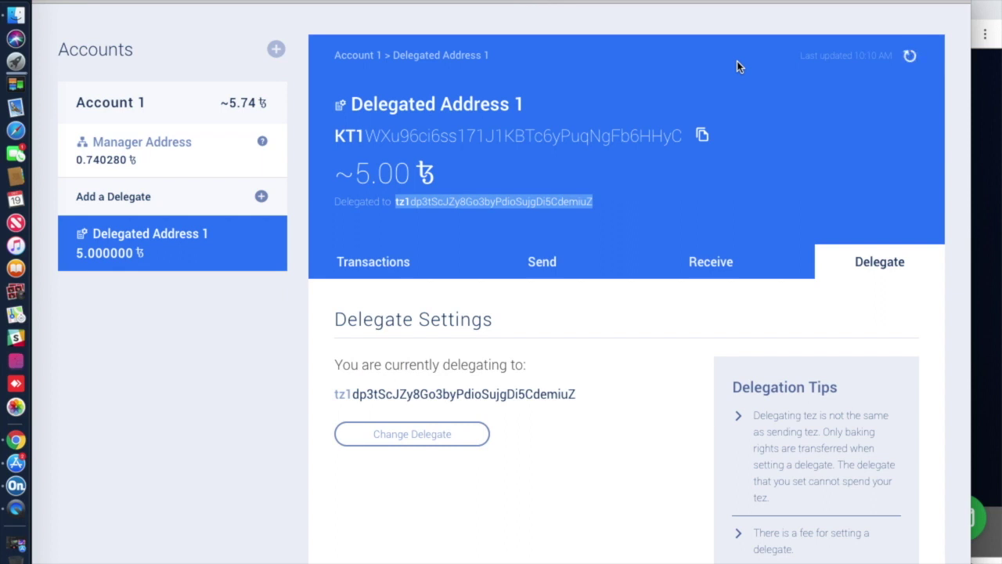
Copy the MAIN account's address from TezBox in Chrome and return to Galleon
click(15, 440)
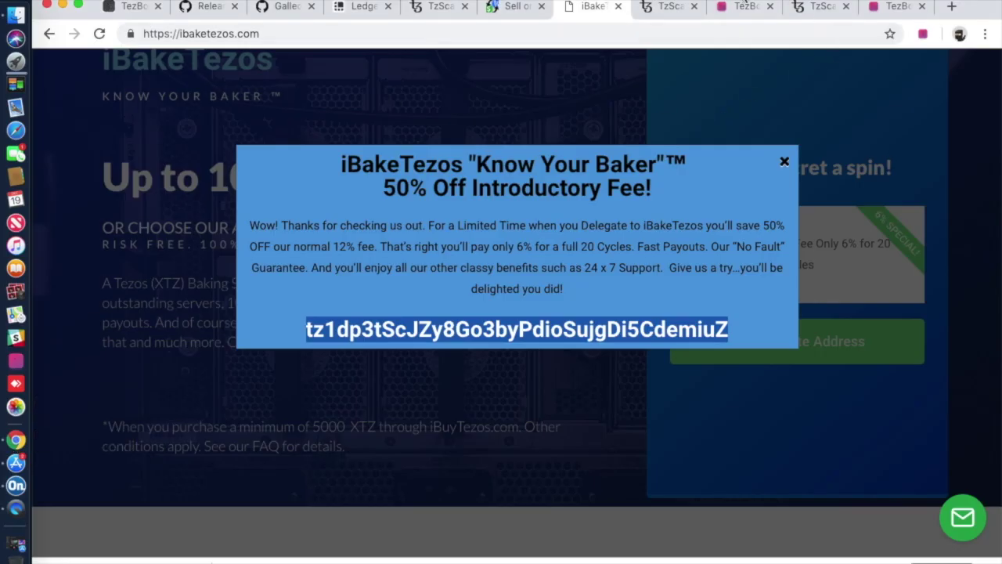
click(742, 7)
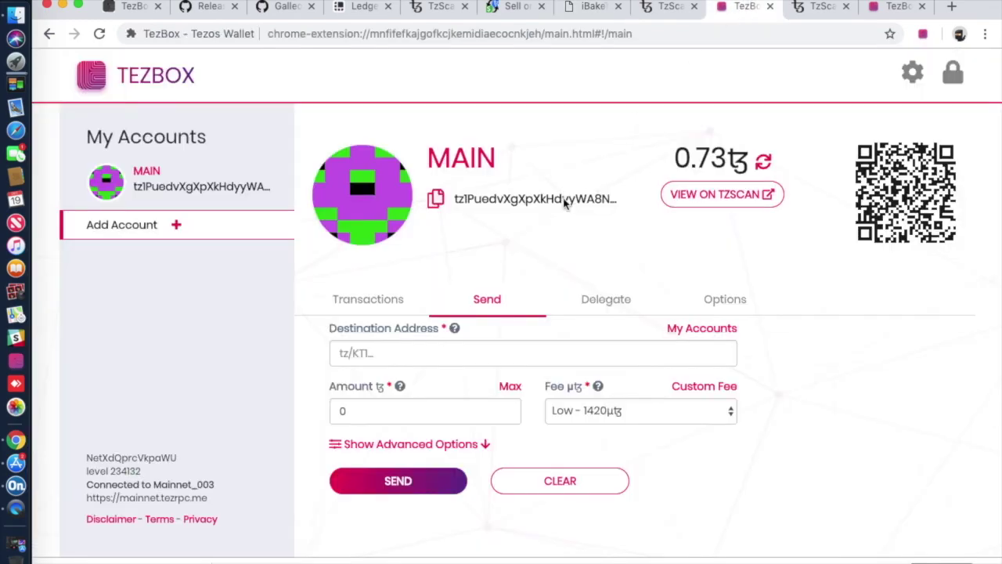
click(443, 201)
click(519, 420)
click(16, 486)
Send the maximum amount, 4.997280 XTZ, from Delegated Address 1 to the copied TezBox address with the low fee
click(183, 149)
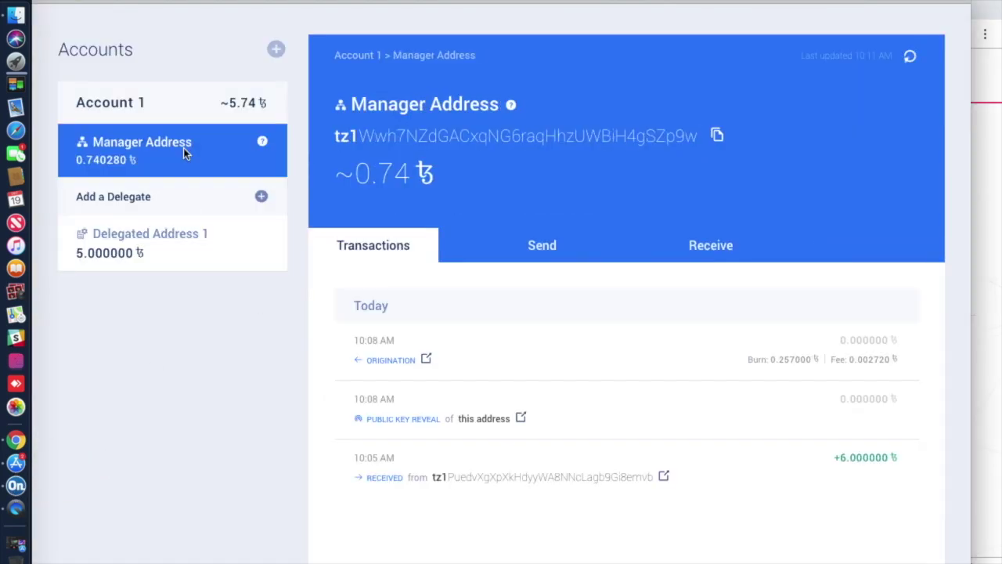
click(173, 248)
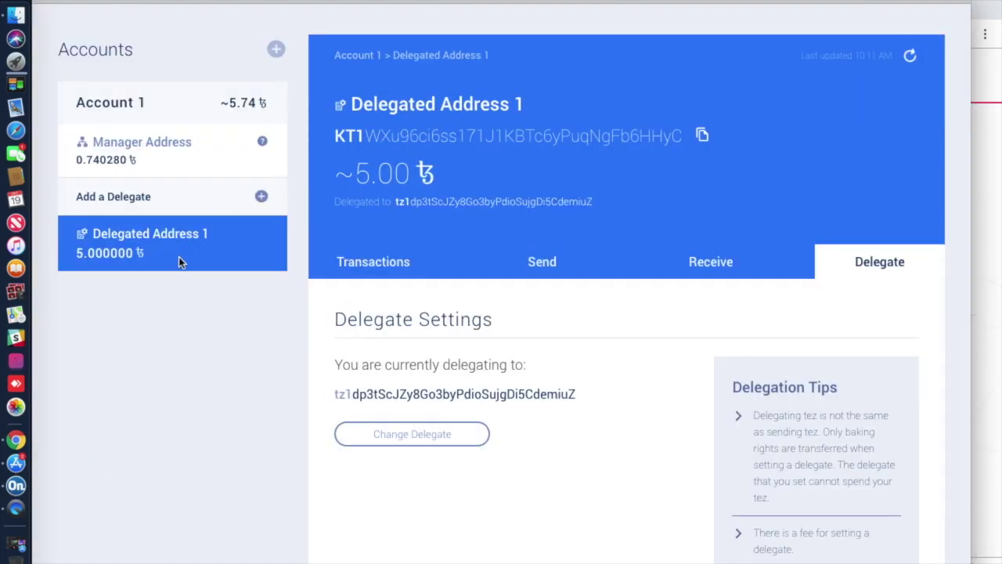
click(541, 261)
click(415, 362)
key(super+v)
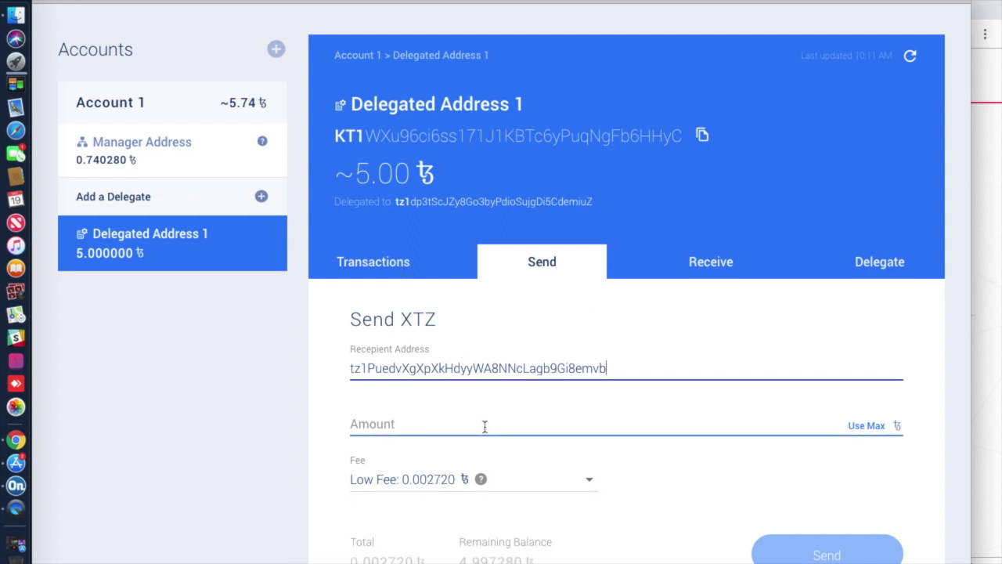
click(867, 425)
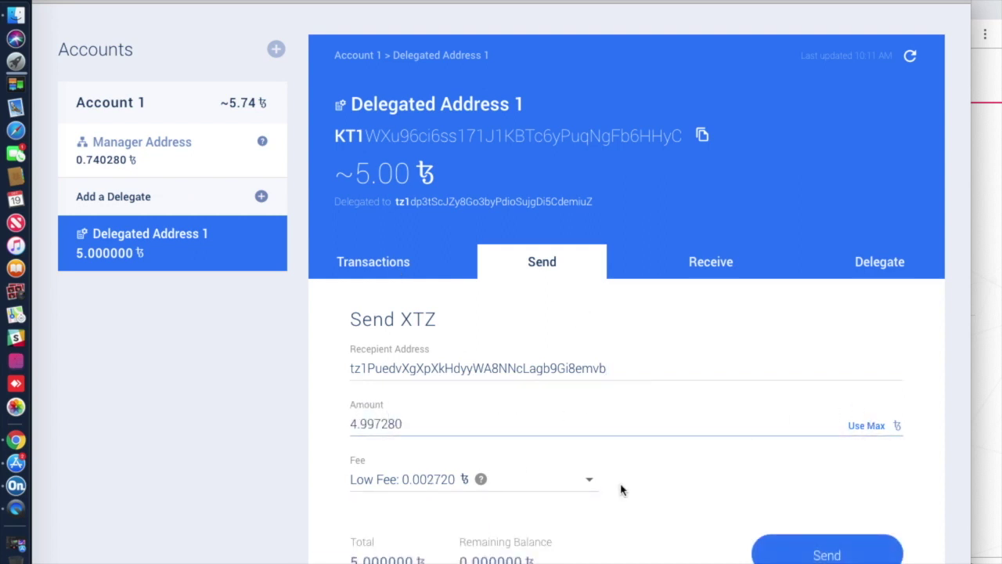
click(800, 556)
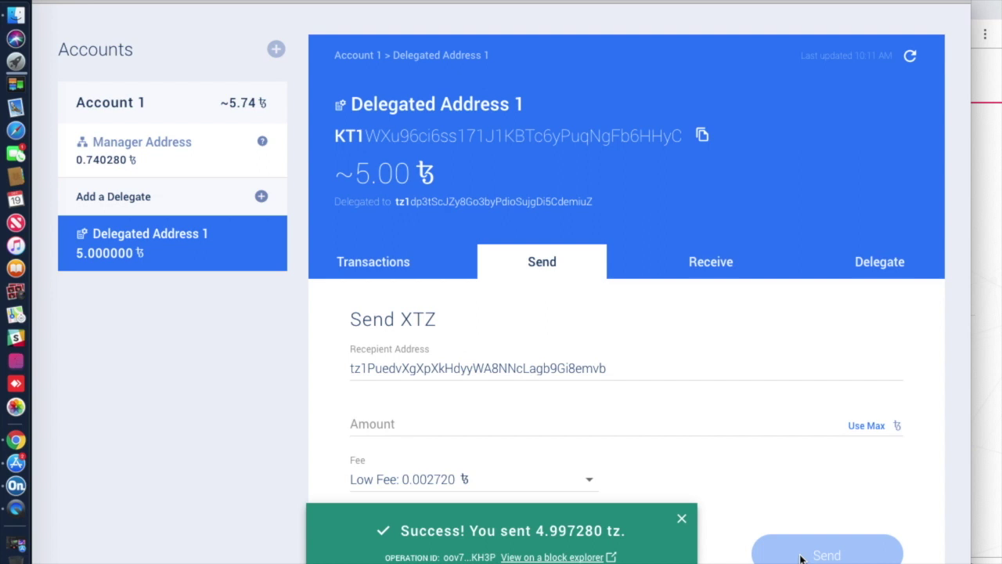
Check the Manager Address and refresh Delegated Address 1 to view its balance following the transfer
click(201, 159)
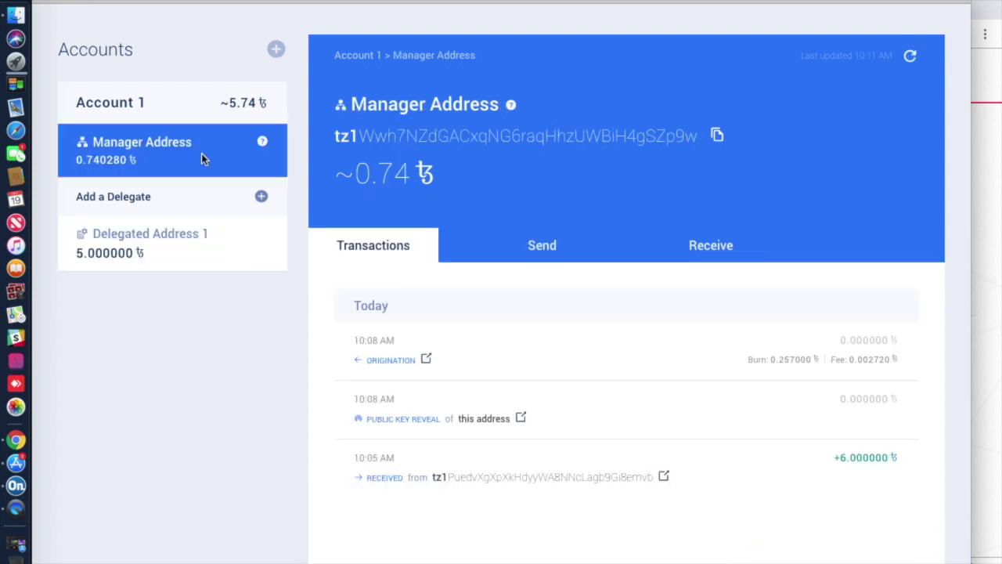
click(188, 239)
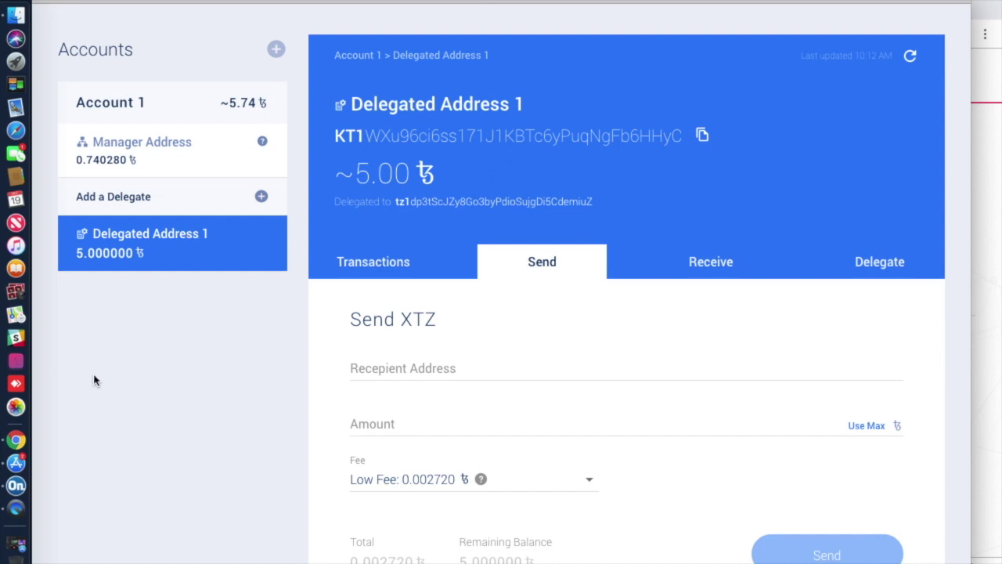
click(911, 57)
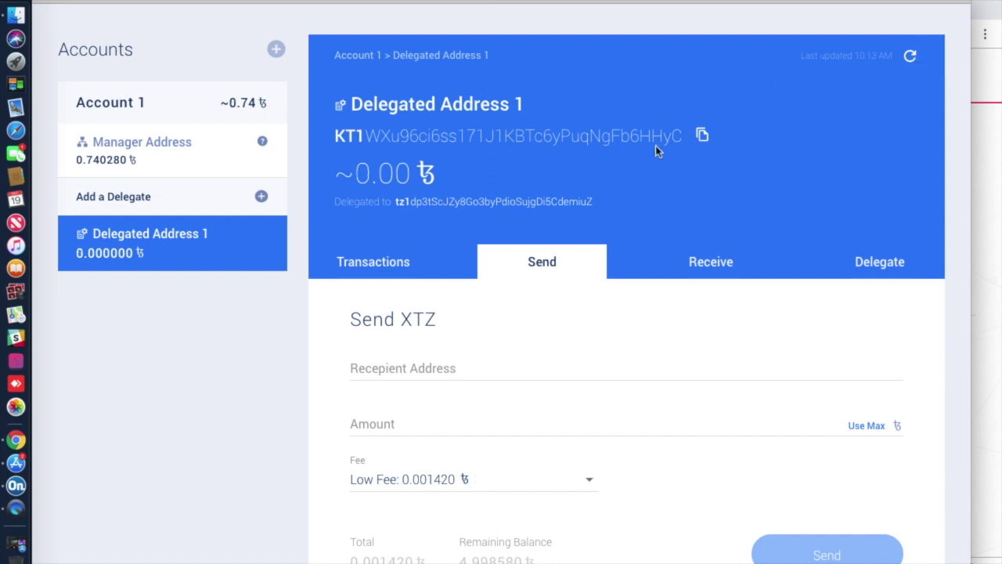